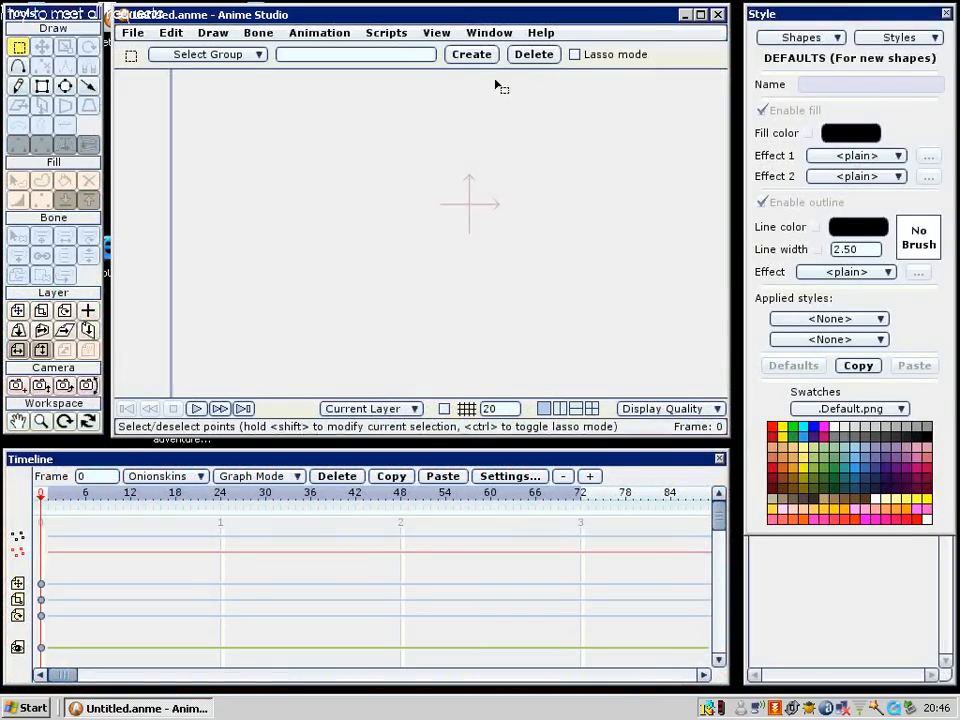
Choose a salmon-pink fill and draw a small square near the canvas origin as the neck
{"action": "left_click_drag", "start_coordinate": [346, 158], "coordinate": [296, 183]}
{"action": "scroll", "coordinate": [298, 184], "scroll_direction": "down", "scroll_amount": 2}
{"action": "left_click_drag", "start_coordinate": [418, 212], "coordinate": [371, 223]}
{"action": "scroll", "coordinate": [372, 200], "scroll_direction": "down", "scroll_amount": 1}
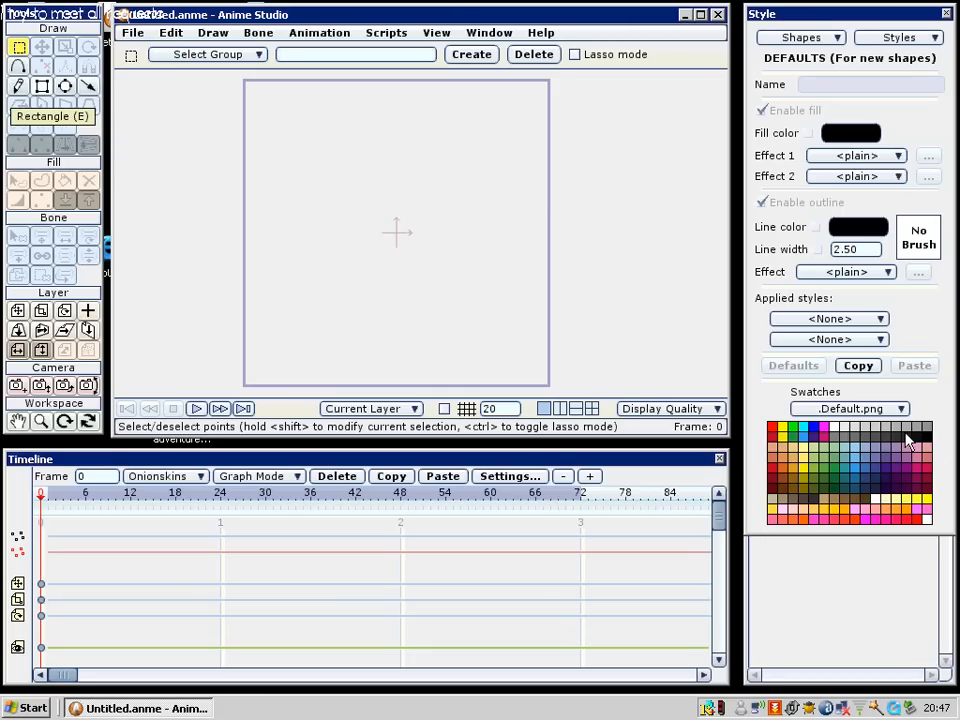
{"action": "left_click", "coordinate": [928, 451]}
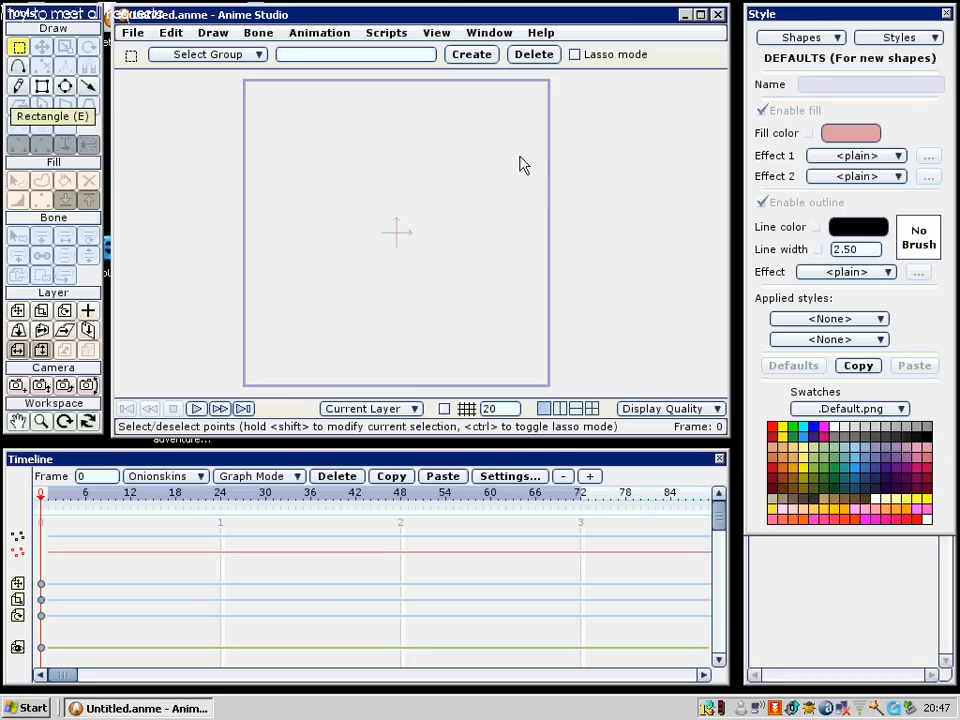
{"action": "left_click", "coordinate": [42, 87]}
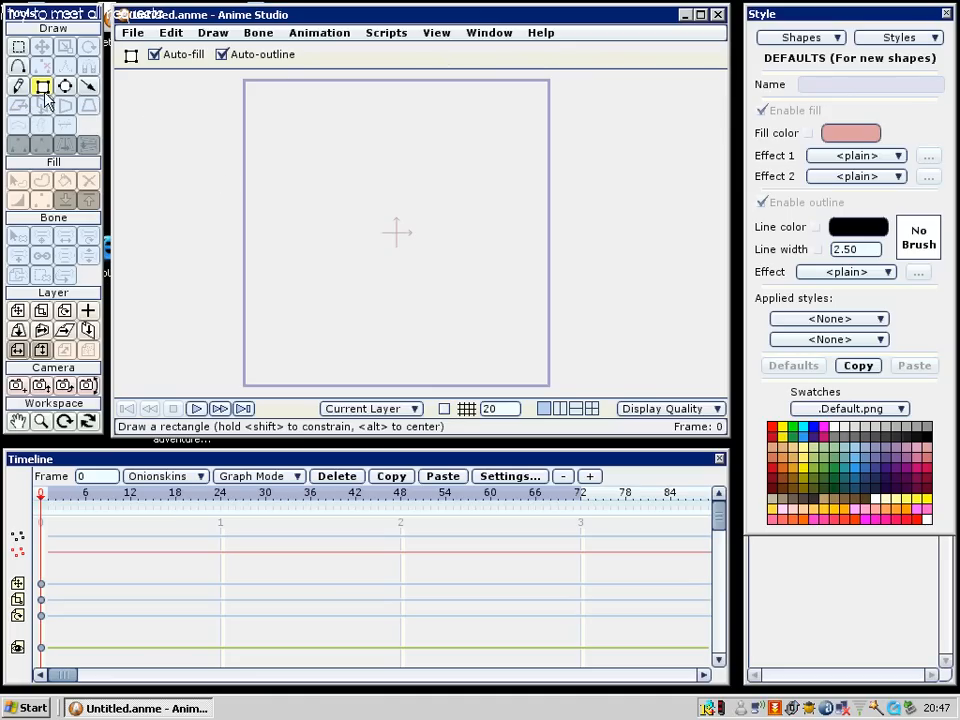
{"action": "scroll", "coordinate": [435, 270], "scroll_direction": "up", "scroll_amount": 3}
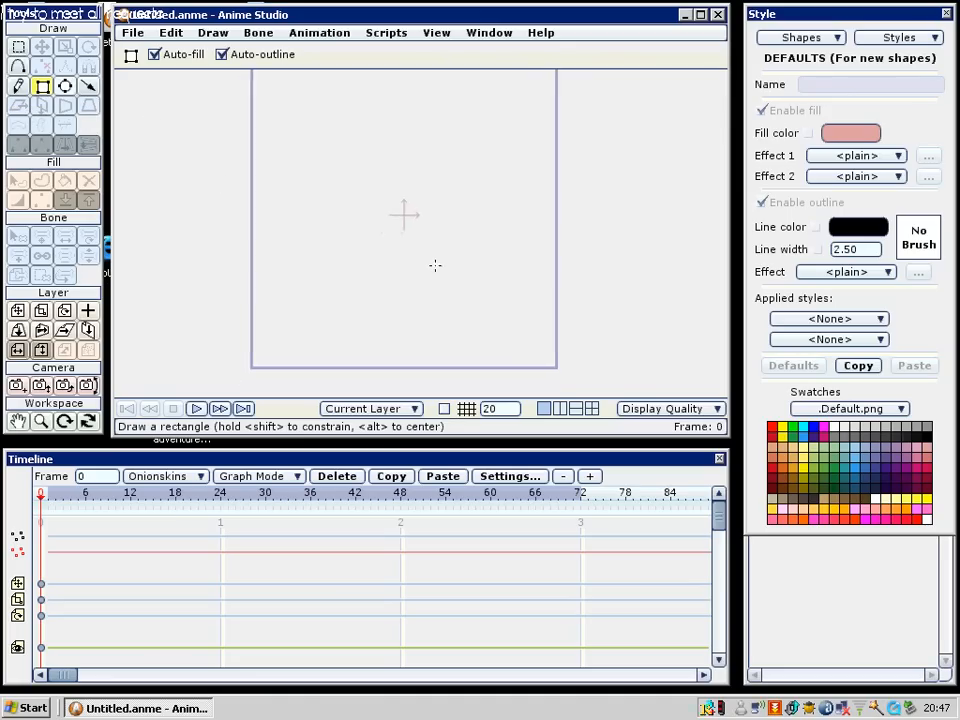
{"action": "left_click_drag", "start_coordinate": [354, 199], "coordinate": [395, 238]}
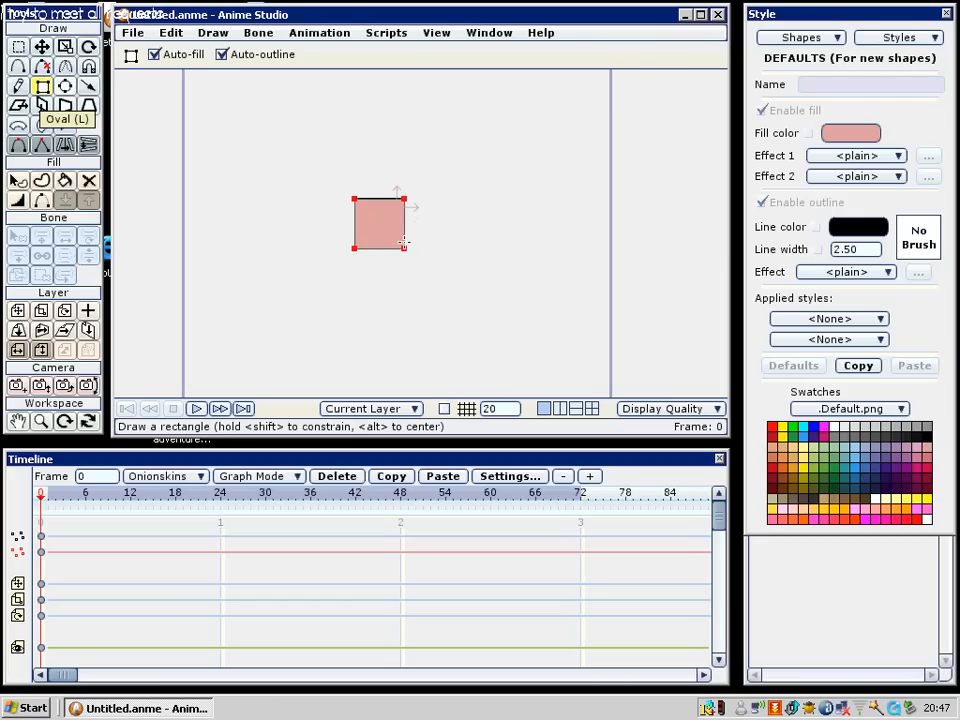
Curve the pink square's corners slightly with the Curvature tool
{"action": "scroll", "coordinate": [406, 241], "scroll_direction": "up", "scroll_amount": 3}
{"action": "key", "text": "c"}
{"action": "left_click_drag", "start_coordinate": [388, 249], "coordinate": [420, 253]}
Reduce the line width at the neck's two bottom corner points to 0
{"action": "key", "text": "g"}
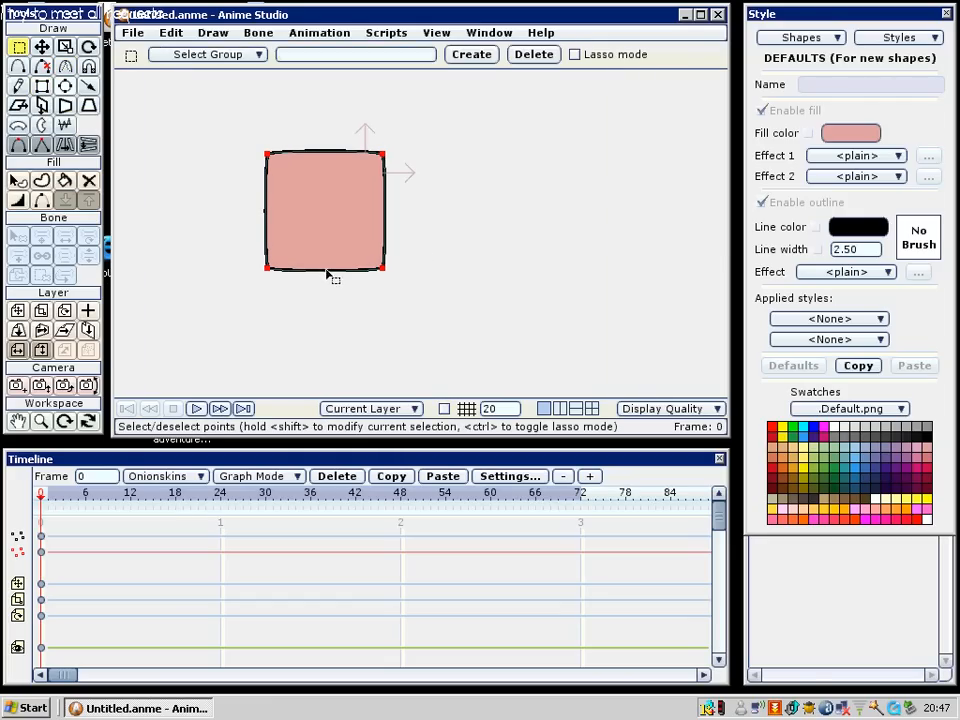
{"action": "key", "text": "h"}
{"action": "key", "text": "g"}
{"action": "left_click", "coordinate": [383, 268]}
{"action": "key", "text": "w"}
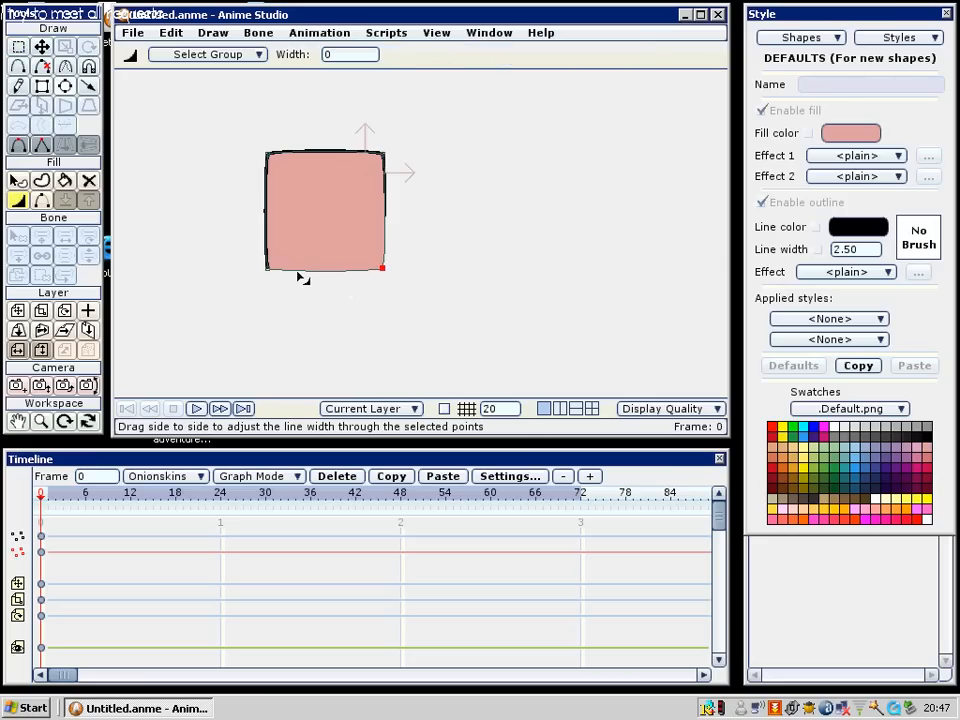
{"action": "left_click_drag", "start_coordinate": [270, 269], "coordinate": [235, 268]}
{"action": "left_click_drag", "start_coordinate": [327, 154], "coordinate": [338, 225]}
{"action": "scroll", "coordinate": [361, 247], "scroll_direction": "down", "scroll_amount": 2}
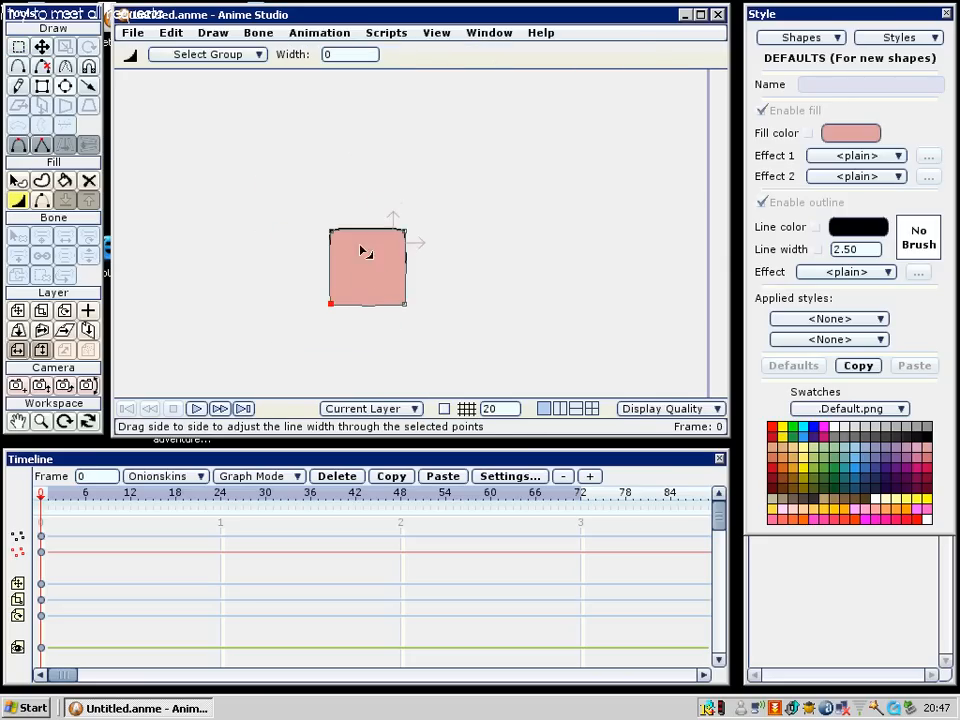
Draw a pink circle for the head overlapping the neck's upper end and centre it over the neck
{"action": "left_click", "coordinate": [65, 86]}
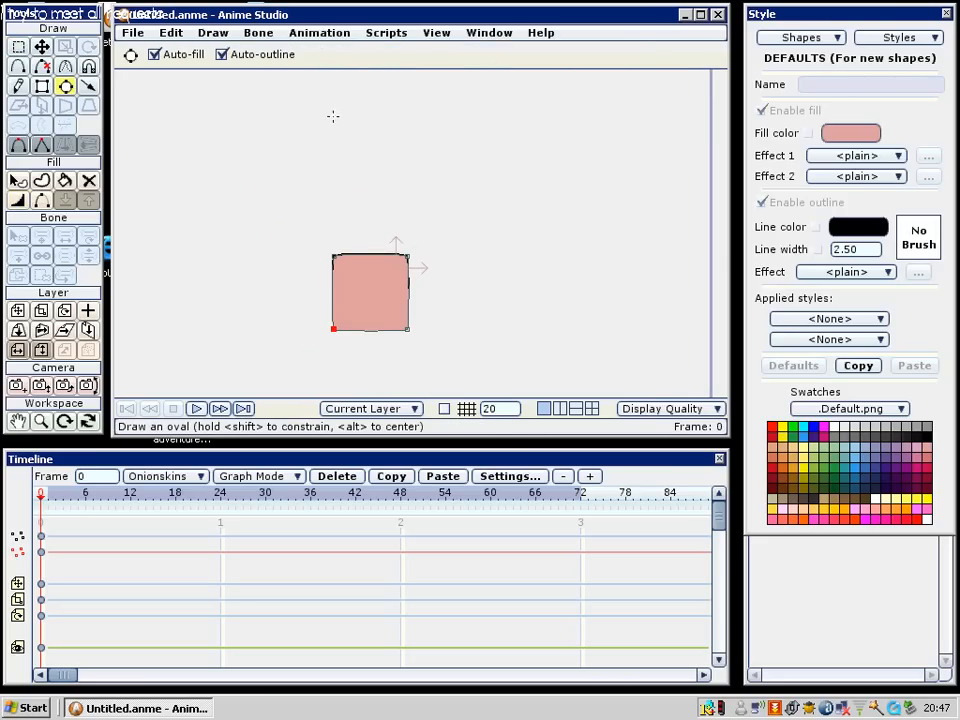
{"action": "left_click_drag", "start_coordinate": [333, 116], "coordinate": [304, 163]}
{"action": "scroll", "coordinate": [317, 162], "scroll_direction": "down", "scroll_amount": 4}
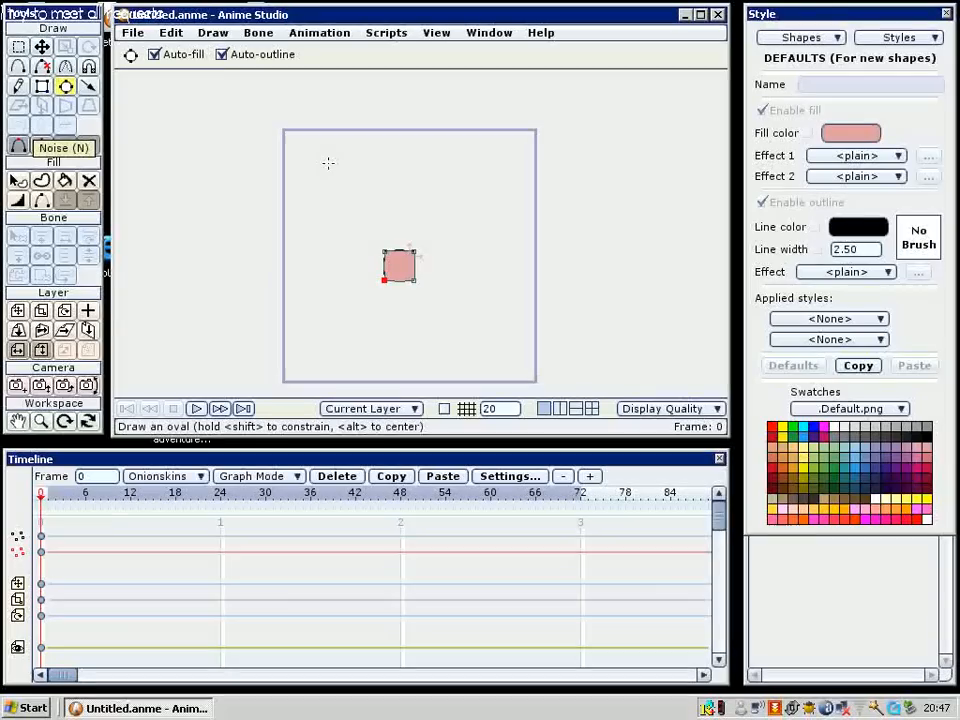
{"action": "left_click_drag", "start_coordinate": [412, 223], "coordinate": [430, 250]}
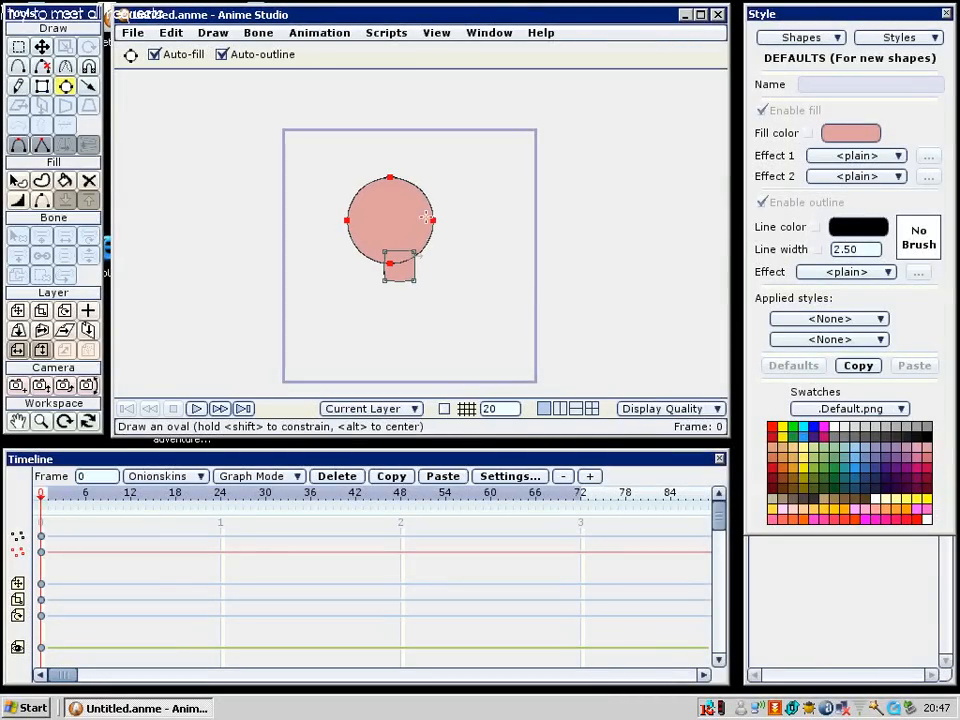
{"action": "scroll", "coordinate": [408, 200], "scroll_direction": "up", "scroll_amount": 3}
{"action": "key", "text": "t"}
{"action": "left_click_drag", "start_coordinate": [386, 213], "coordinate": [406, 210]}
{"action": "left_click_drag", "start_coordinate": [401, 262], "coordinate": [431, 221]}
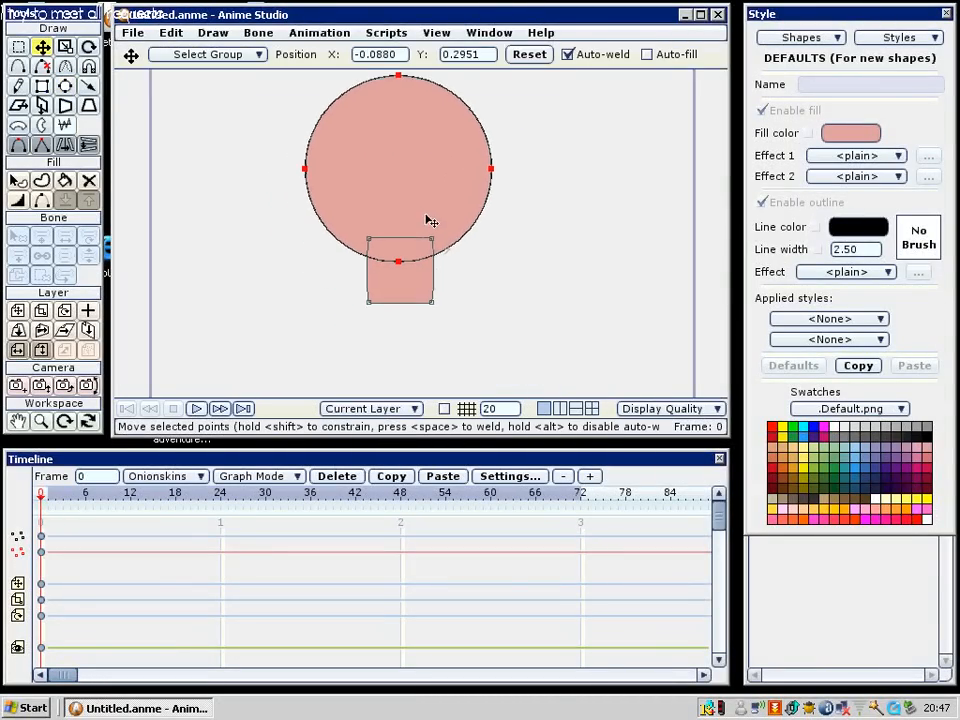
Reduce the curvature of the head circle's lowest point to form a pointed chin
{"action": "scroll", "coordinate": [425, 240], "scroll_direction": "up", "scroll_amount": 2}
{"action": "key", "text": "g"}
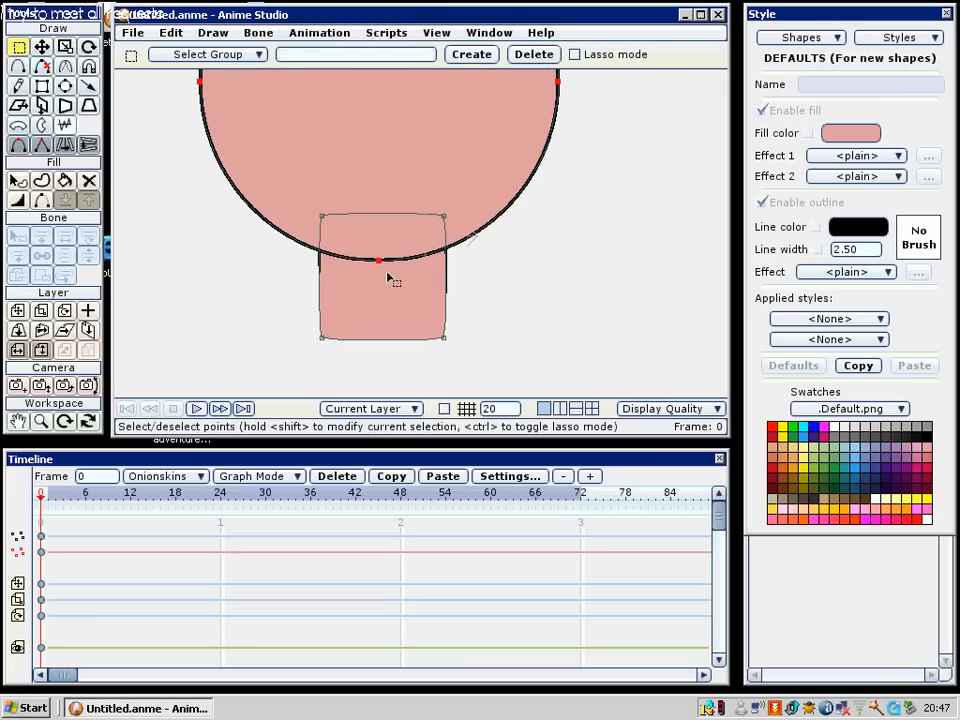
{"action": "left_click", "coordinate": [380, 259]}
{"action": "key", "text": "c"}
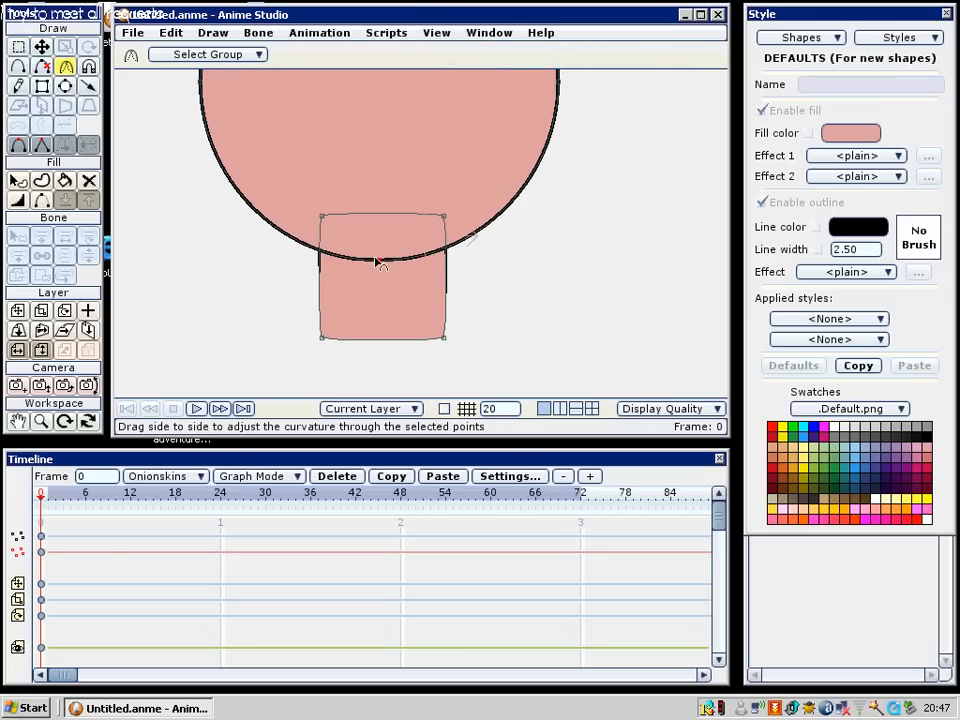
{"action": "left_click_drag", "start_coordinate": [377, 261], "coordinate": [250, 215]}
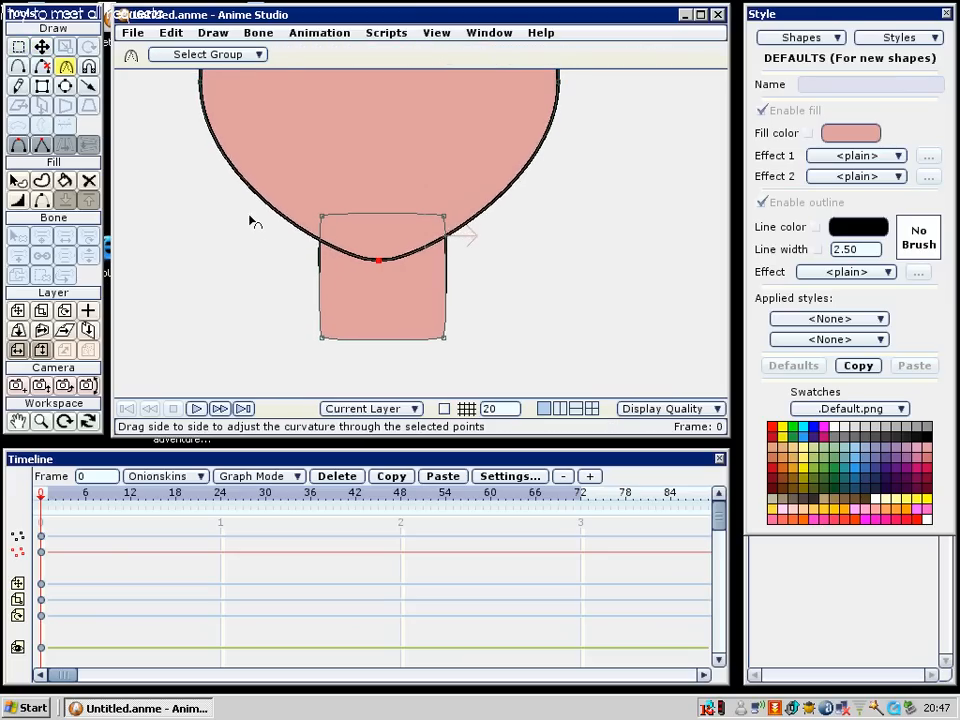
{"action": "left_click_drag", "start_coordinate": [341, 171], "coordinate": [342, 213]}
{"action": "scroll", "coordinate": [418, 201], "scroll_direction": "down", "scroll_amount": 2}
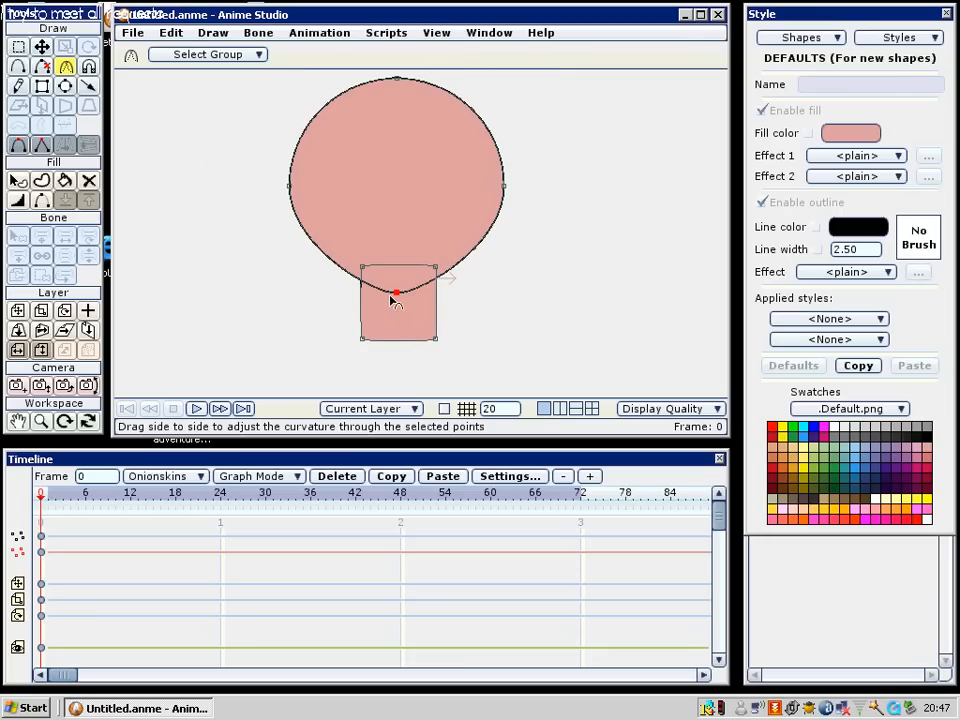
Render a preview of the current frame to check the head and neck, and close it
{"action": "scroll", "coordinate": [396, 225], "scroll_direction": "up", "scroll_amount": 2}
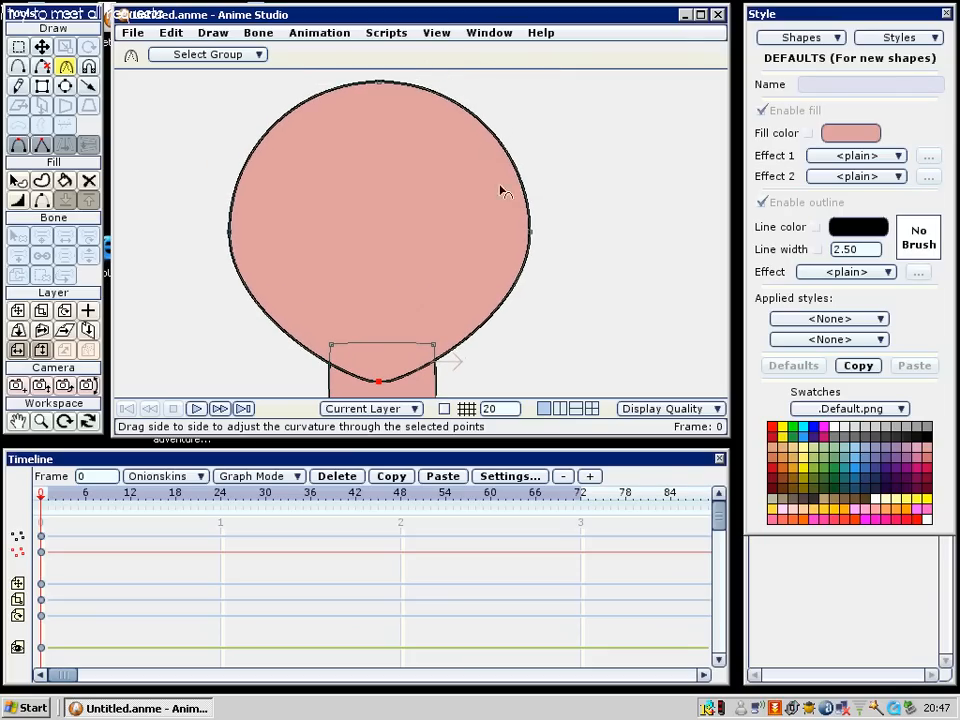
{"action": "scroll", "coordinate": [440, 157], "scroll_direction": "down", "scroll_amount": 3}
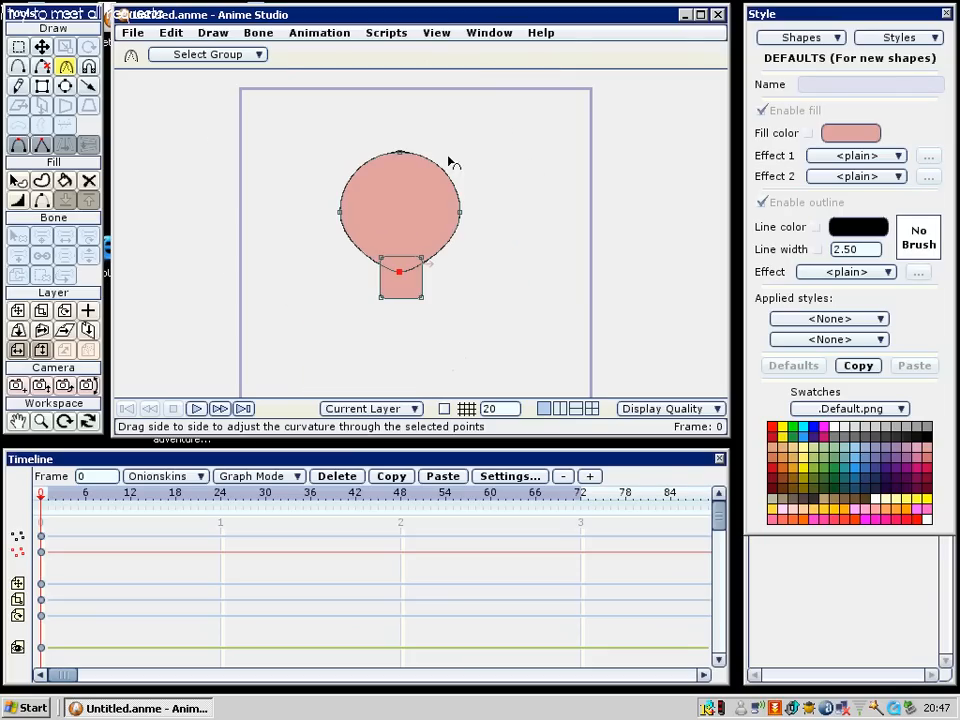
{"action": "key", "text": "ctrl+r"}
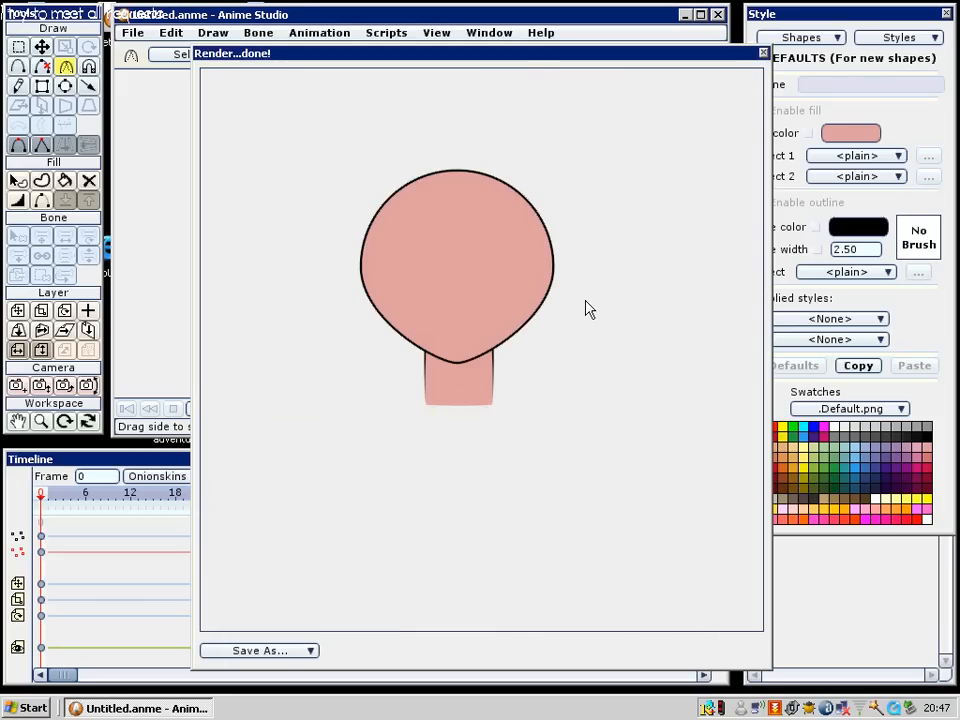
{"action": "left_click", "coordinate": [765, 54]}
{"action": "scroll", "coordinate": [530, 195], "scroll_direction": "up", "scroll_amount": 2}
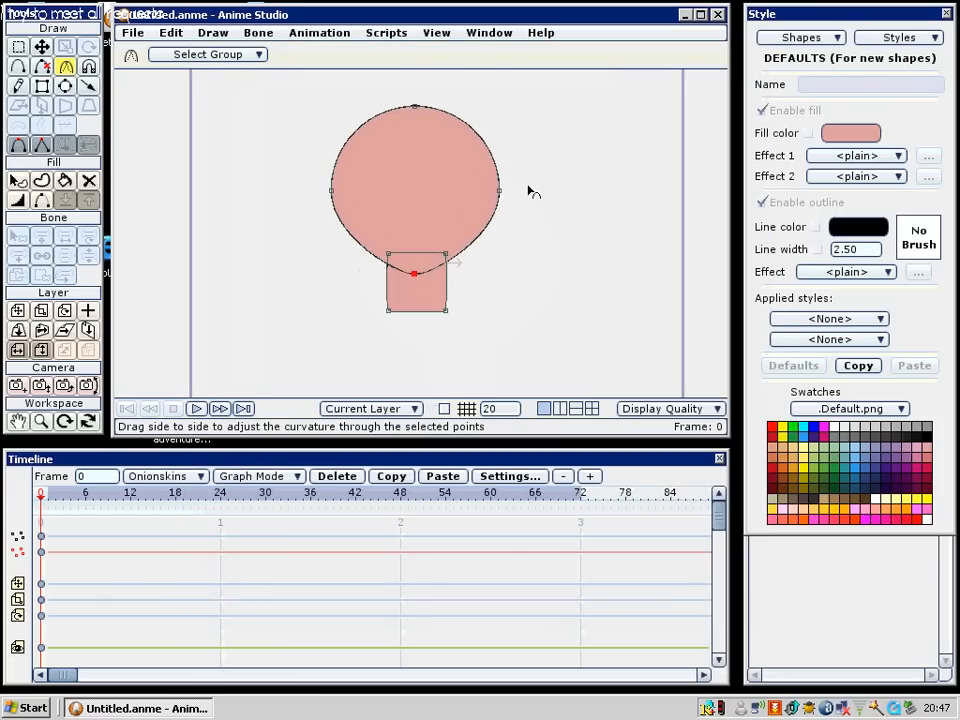
Choose a white fill and draw a round eye on the upper left part of the head
{"action": "scroll", "coordinate": [506, 235], "scroll_direction": "up", "scroll_amount": 2}
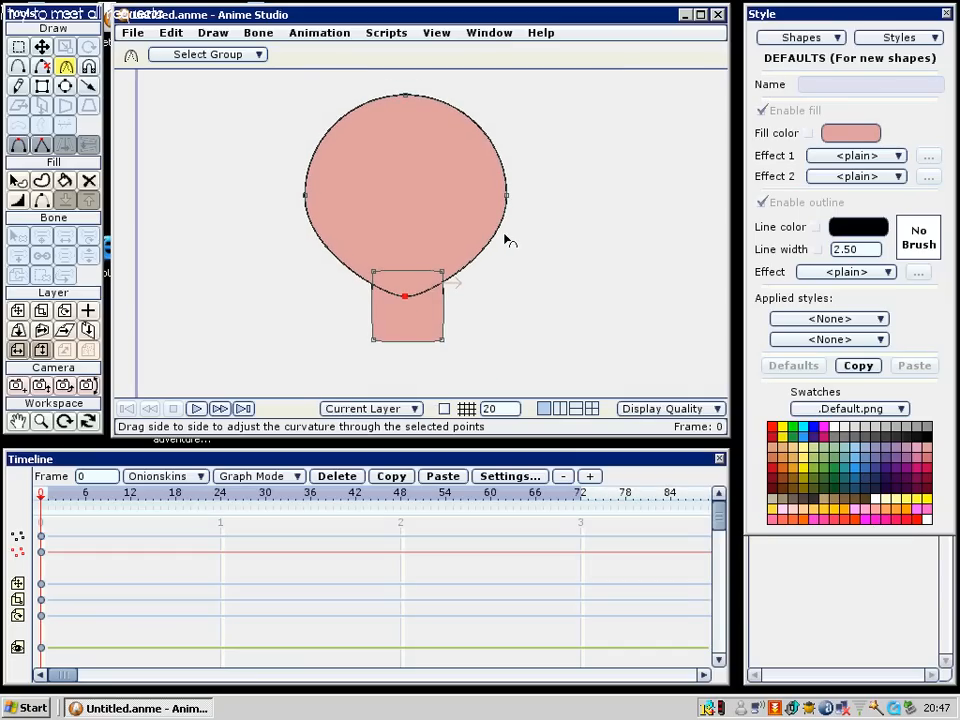
{"action": "left_click_drag", "start_coordinate": [456, 263], "coordinate": [460, 270]}
{"action": "left_click", "coordinate": [65, 85]}
{"action": "scroll", "coordinate": [479, 262], "scroll_direction": "up", "scroll_amount": 2}
{"action": "left_click", "coordinate": [834, 427]}
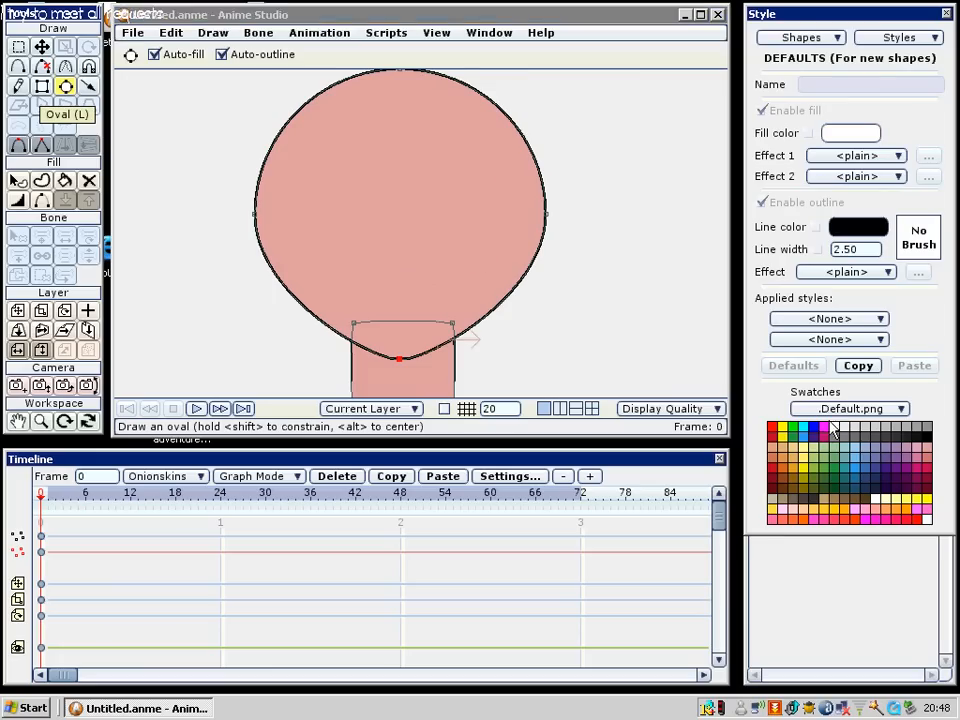
{"action": "left_click_drag", "start_coordinate": [480, 178], "coordinate": [484, 178]}
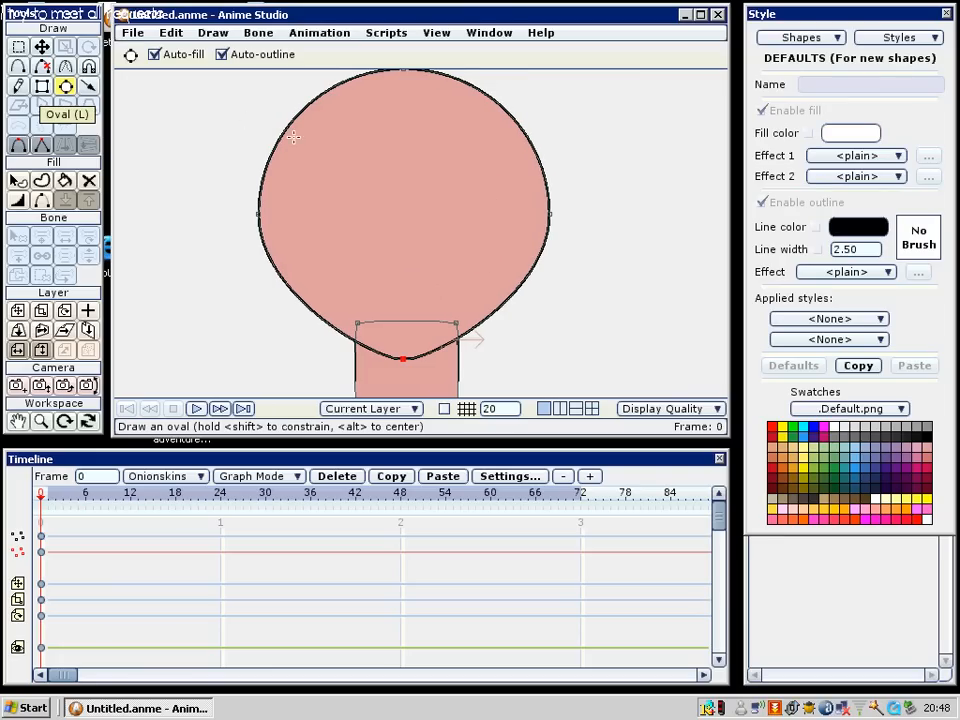
{"action": "left_click_drag", "start_coordinate": [311, 135], "coordinate": [390, 214]}
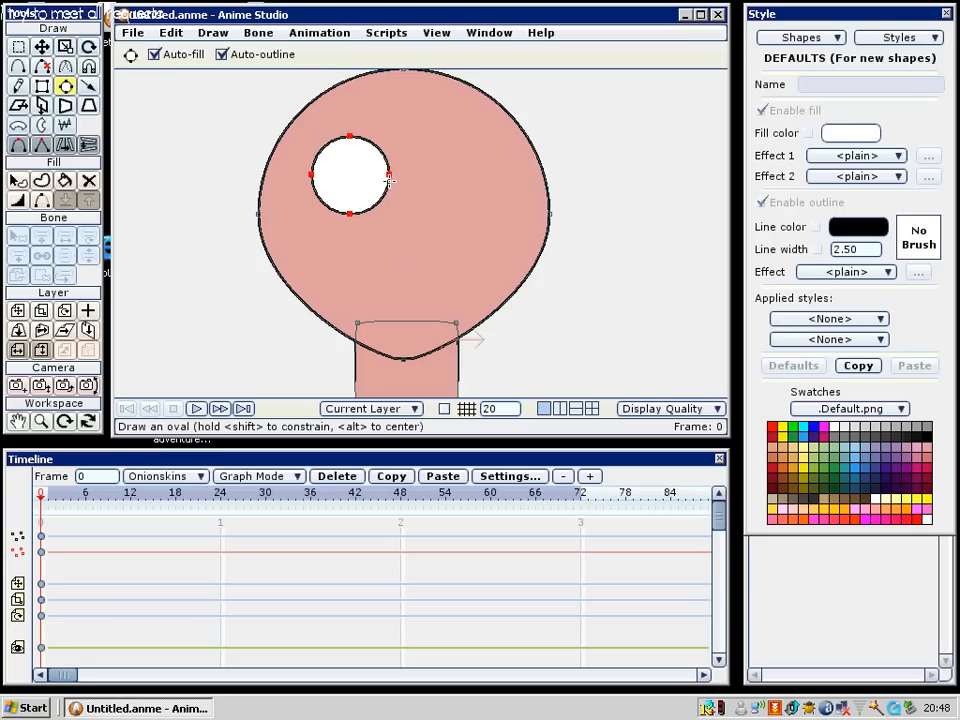
Draw a large circle beside the head with two small eye ovals inside it, outline only with auto-fill off
{"action": "scroll", "coordinate": [390, 180], "scroll_direction": "up", "scroll_amount": 1}
{"action": "scroll", "coordinate": [458, 221], "scroll_direction": "down", "scroll_amount": 1}
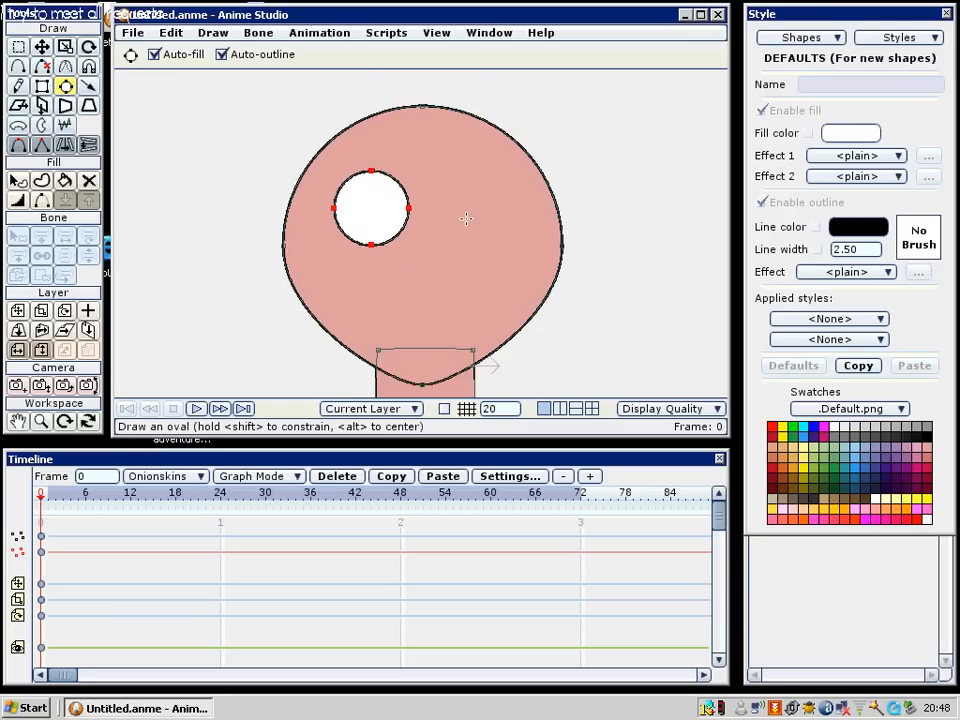
{"action": "mouse_move", "coordinate": [466, 213]}
{"action": "left_mouse_down"}
{"action": "mouse_move", "coordinate": [454, 197]}
{"action": "mouse_move", "coordinate": [514, 242]}
{"action": "mouse_move", "coordinate": [562, 234]}
{"action": "mouse_move", "coordinate": [491, 204]}
{"action": "left_mouse_up"}
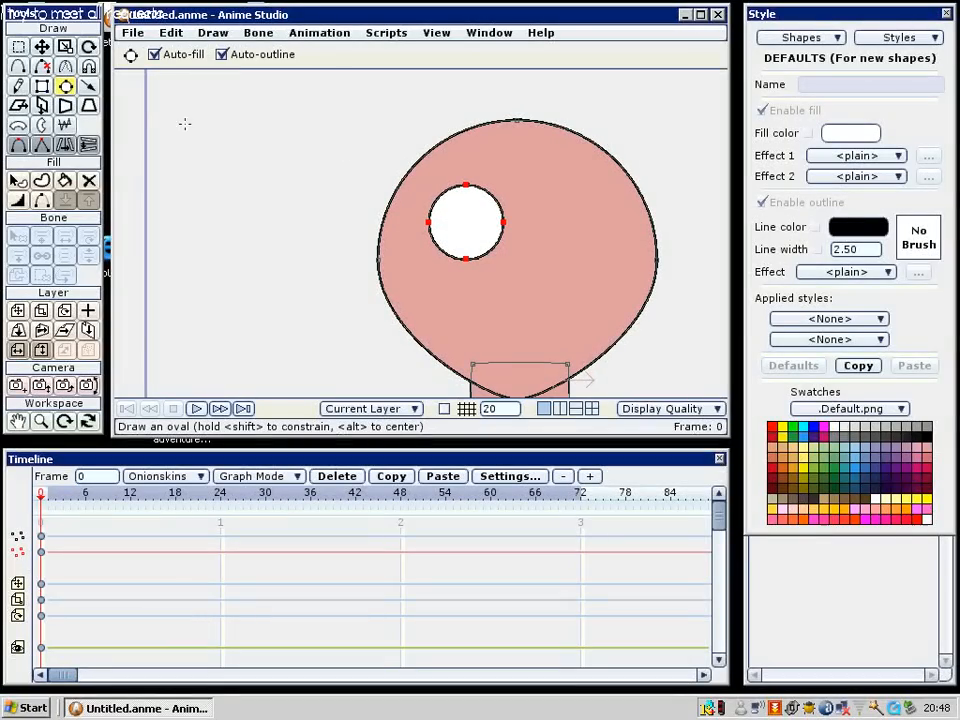
{"action": "left_click_drag", "start_coordinate": [141, 97], "coordinate": [382, 303]}
{"action": "key", "text": "ctrl+z"}
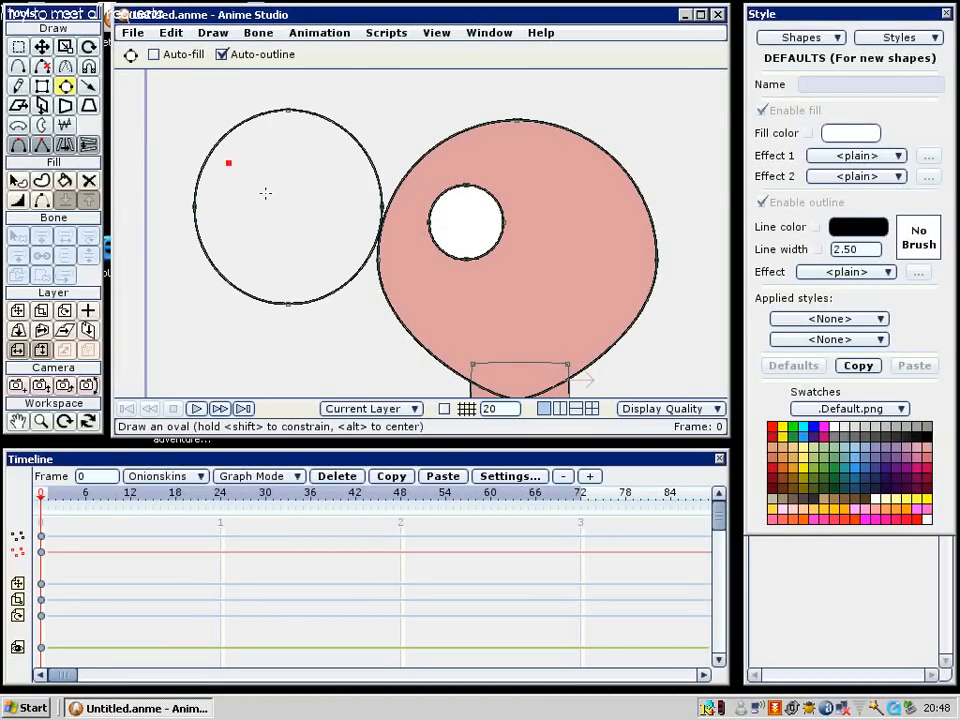
{"action": "left_click_drag", "start_coordinate": [265, 193], "coordinate": [275, 196]}
{"action": "left_click_drag", "start_coordinate": [305, 157], "coordinate": [342, 195]}
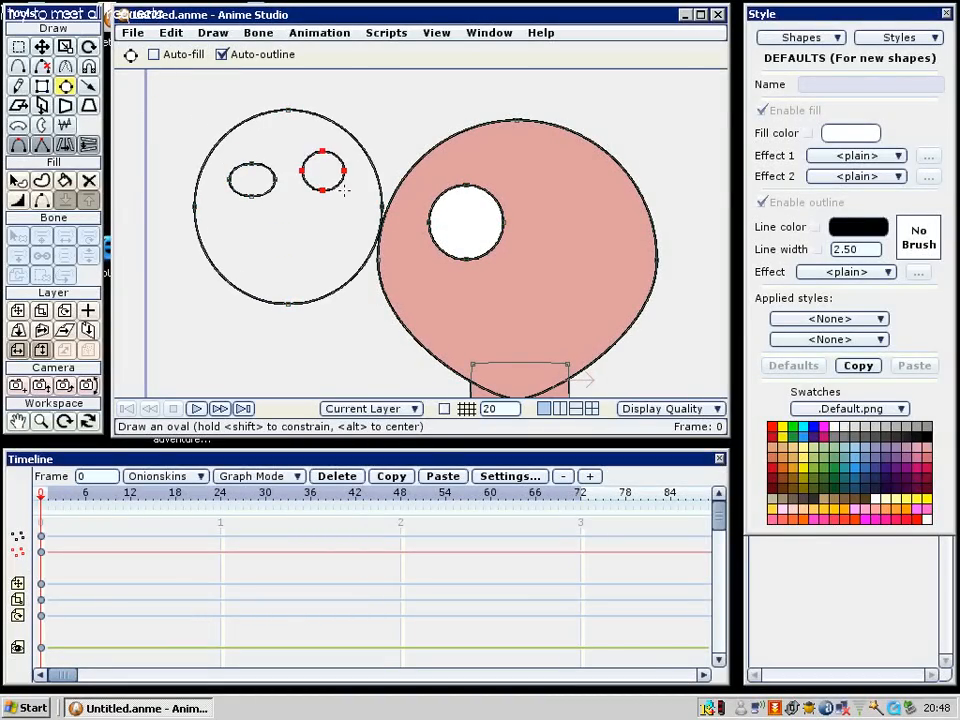
Align the two eye ovals and create a pink-filled shape from the second circle with both ovals as cut-outs
{"action": "key", "text": "t"}
{"action": "key", "text": "g"}
{"action": "left_click", "coordinate": [276, 188], "text": "shift"}
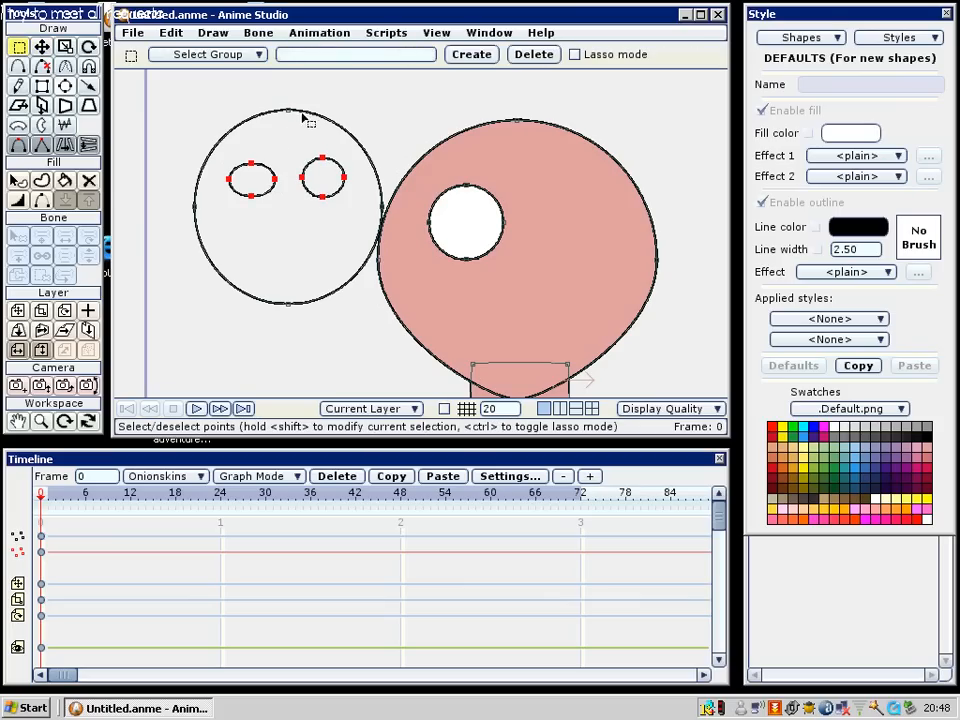
{"action": "key", "text": "u"}
{"action": "left_click", "coordinate": [328, 136]}
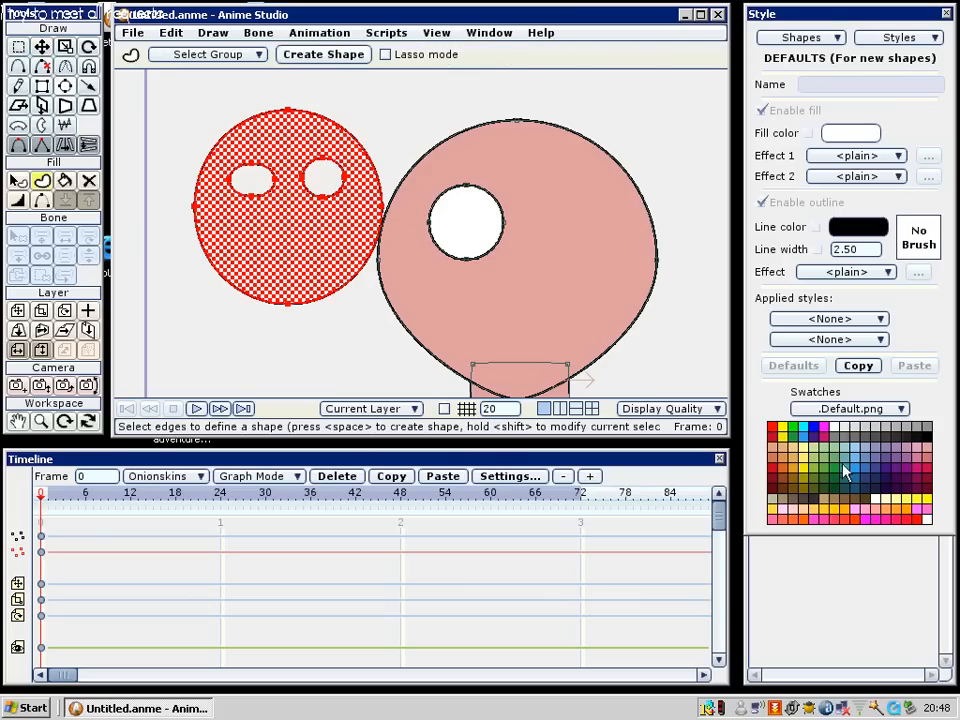
{"action": "left_click", "coordinate": [930, 457]}
{"action": "key", "text": "space"}
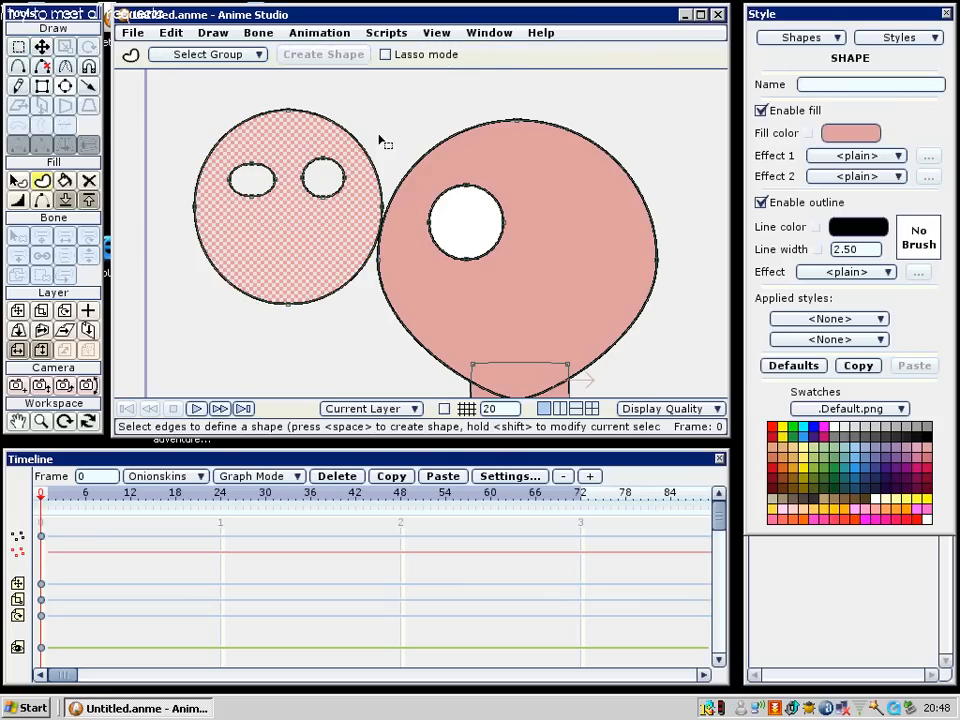
Deny GoogleToolbarNotifier's request for network access
{"action": "scroll", "coordinate": [424, 160], "scroll_direction": "up", "scroll_amount": 1}
{"action": "scroll", "coordinate": [338, 203], "scroll_direction": "up", "scroll_amount": 1}
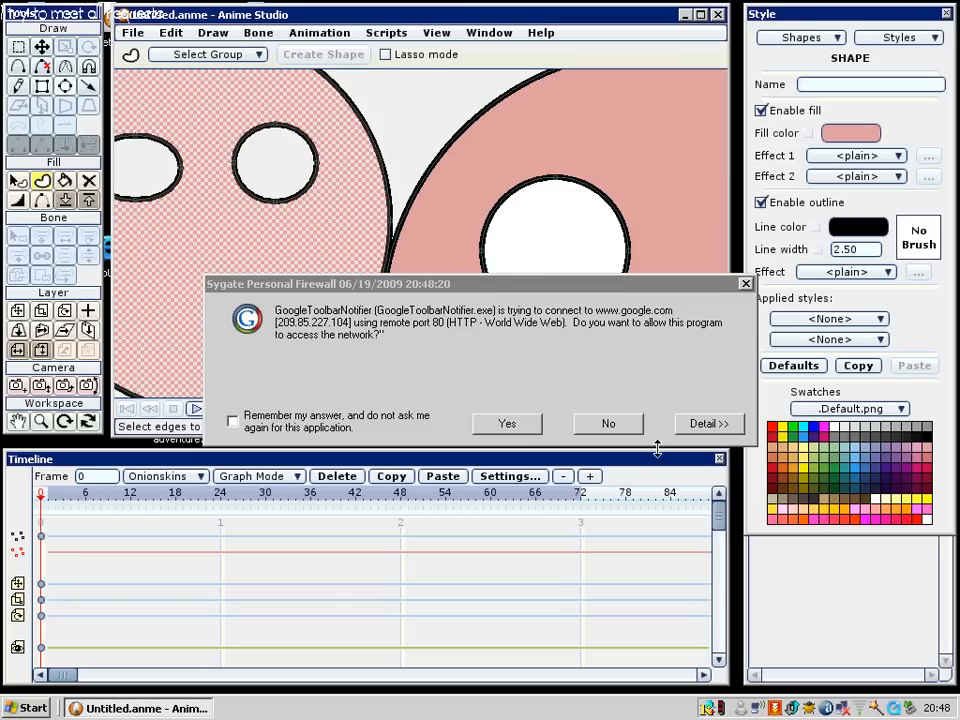
{"action": "left_click", "coordinate": [608, 423]}
Move the lowest point of the second face's right eye hole upward to flatten its bottom edge
{"action": "scroll", "coordinate": [364, 214], "scroll_direction": "up", "scroll_amount": 1}
{"action": "key", "text": "g"}
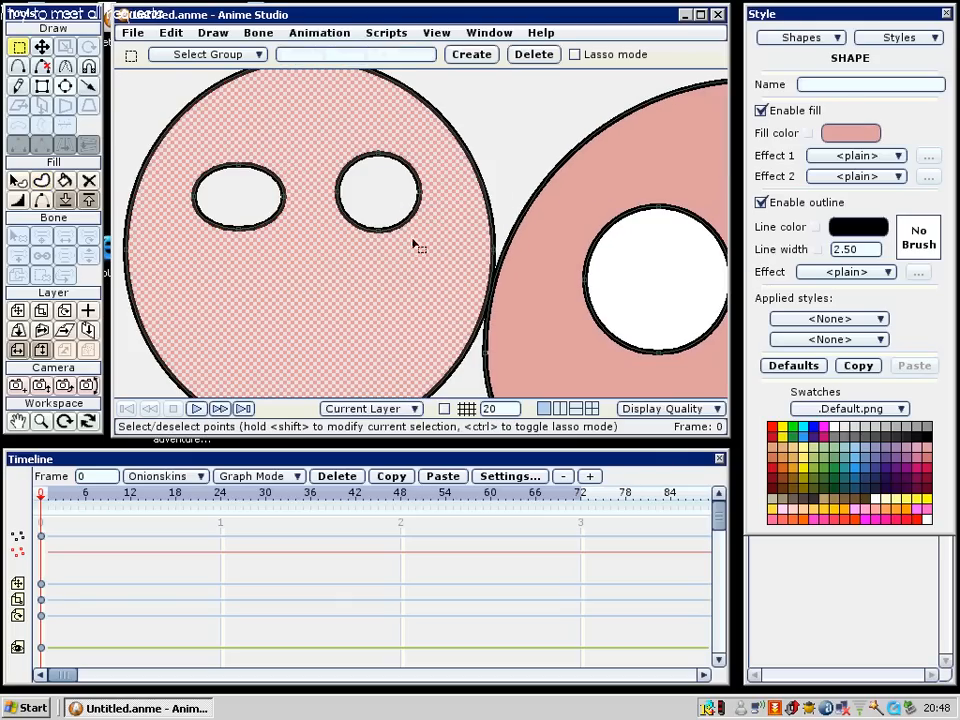
{"action": "left_click", "coordinate": [398, 223]}
{"action": "left_click", "coordinate": [378, 230]}
{"action": "key", "text": "t"}
{"action": "left_click_drag", "start_coordinate": [377, 231], "coordinate": [397, 214]}
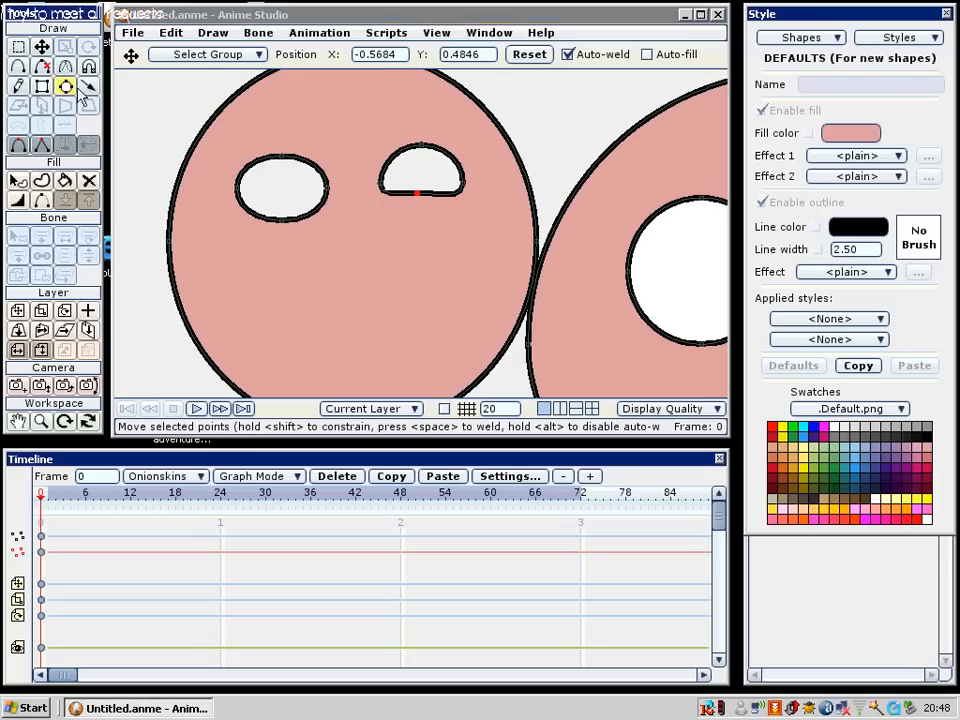
Draw a small black-filled pupil circle inside the second face's right eye hole
{"action": "left_click", "coordinate": [65, 86]}
{"action": "left_click", "coordinate": [927, 440]}
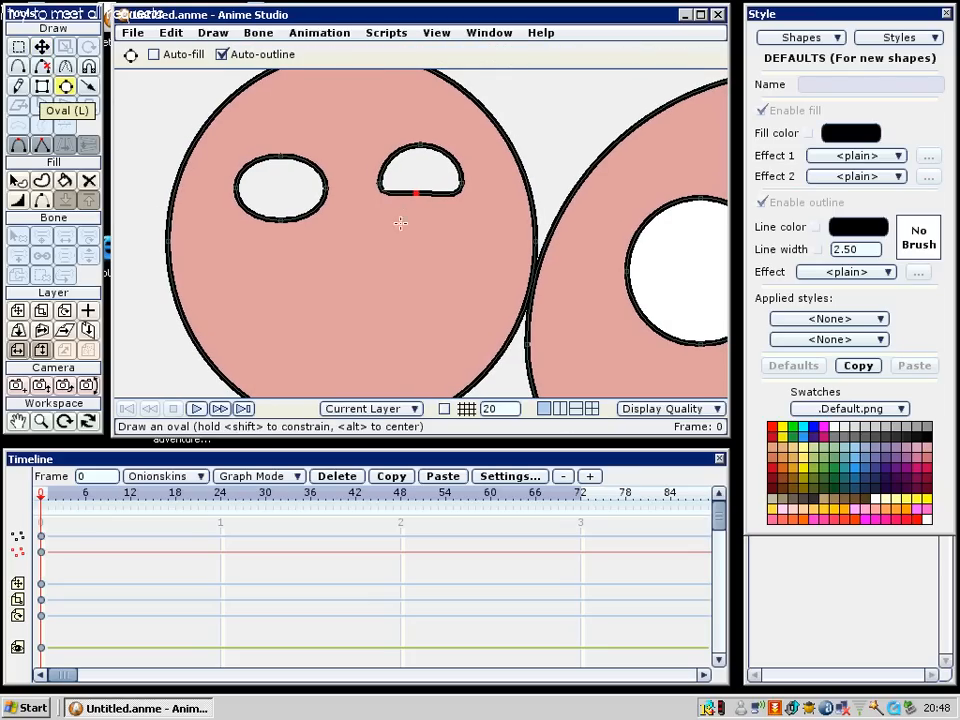
{"action": "mouse_move", "coordinate": [399, 164]}
{"action": "left_mouse_down"}
{"action": "mouse_move", "coordinate": [421, 184]}
{"action": "mouse_move", "coordinate": [437, 175]}
{"action": "left_mouse_up"}
{"action": "key", "text": "u"}
{"action": "key", "text": "space"}
Copy the black pupil and place the duplicate in the center of the second face's left eye hole
{"action": "key", "text": "g"}
{"action": "left_click", "coordinate": [431, 176]}
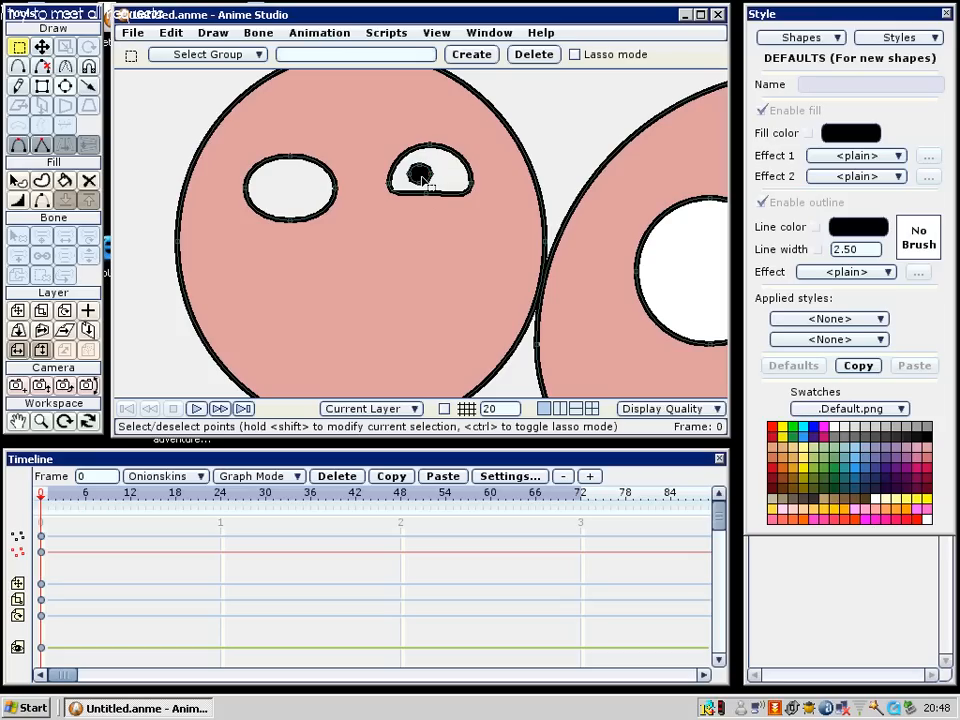
{"action": "left_click", "coordinate": [419, 178]}
{"action": "key", "text": "ctrl+c"}
{"action": "key", "text": "ctrl+v"}
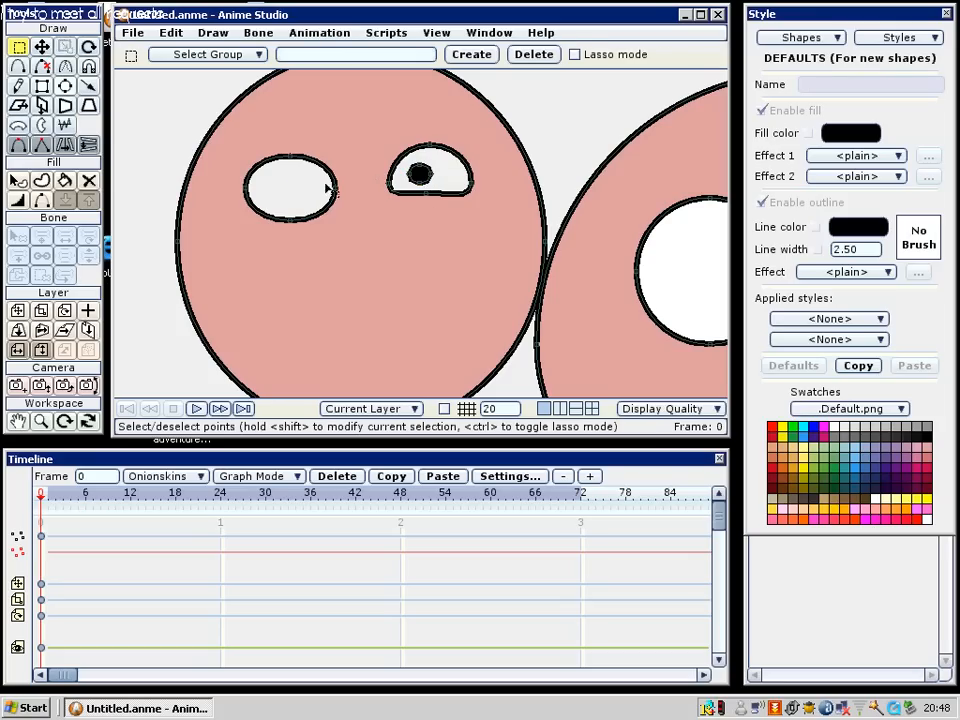
{"action": "left_click", "coordinate": [43, 47]}
{"action": "left_click_drag", "start_coordinate": [424, 178], "coordinate": [291, 193]}
Cut the second face with its eye holes and paste it back so it lies in front of the pupils
{"action": "left_click", "coordinate": [19, 47]}
{"action": "left_click", "coordinate": [332, 215]}
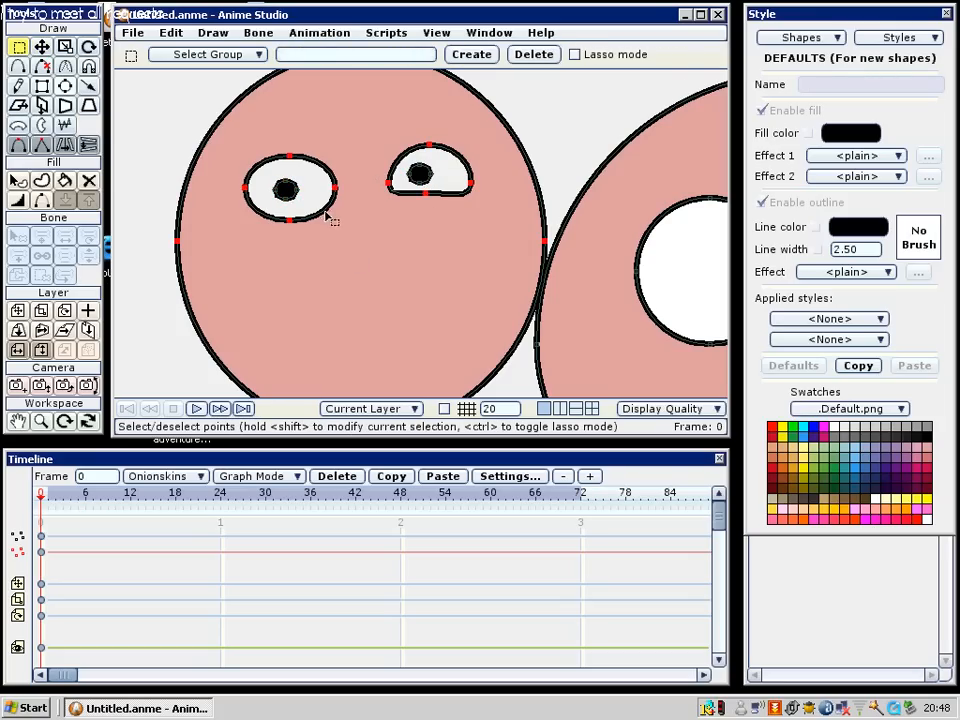
{"action": "key", "text": "ctrl+x"}
{"action": "key", "text": "ctrl+v"}
{"action": "left_click_drag", "start_coordinate": [395, 222], "coordinate": [403, 234]}
{"action": "key", "text": "g"}
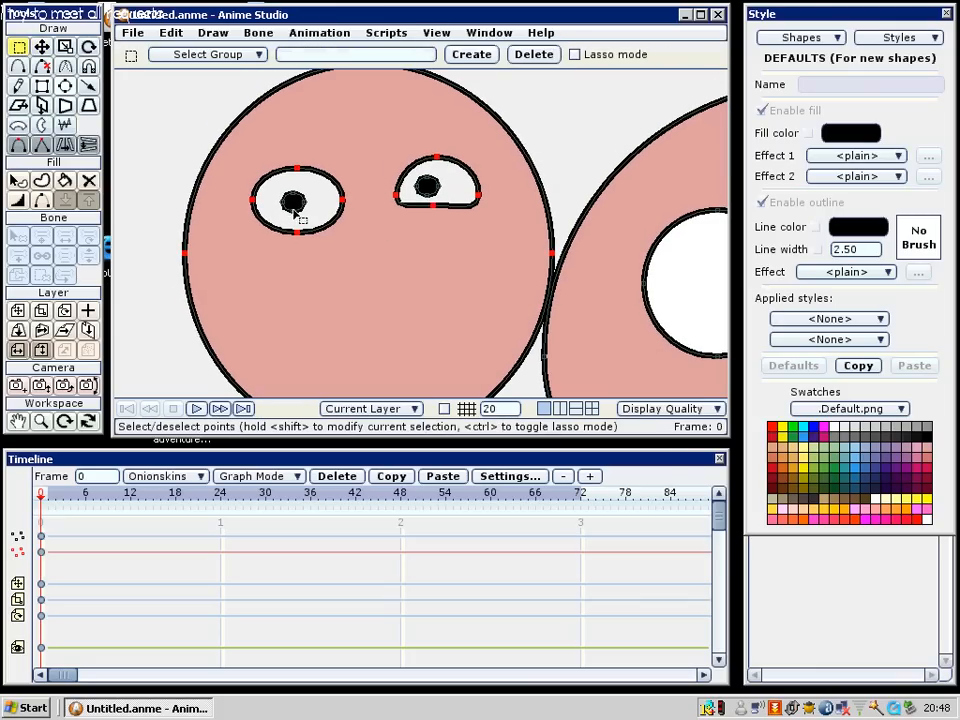
Lower the top edges of both eye holes over the pupils, round the right hole's bottom, and render a preview
{"action": "key", "text": "t"}
{"action": "left_click_drag", "start_coordinate": [298, 169], "coordinate": [294, 205]}
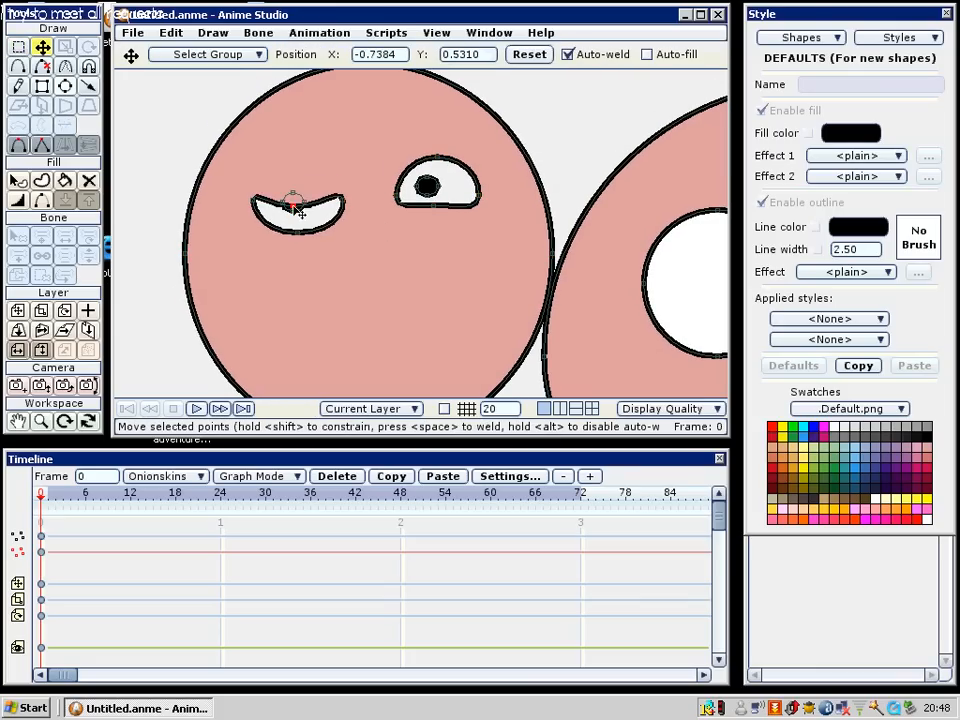
{"action": "key", "text": "g"}
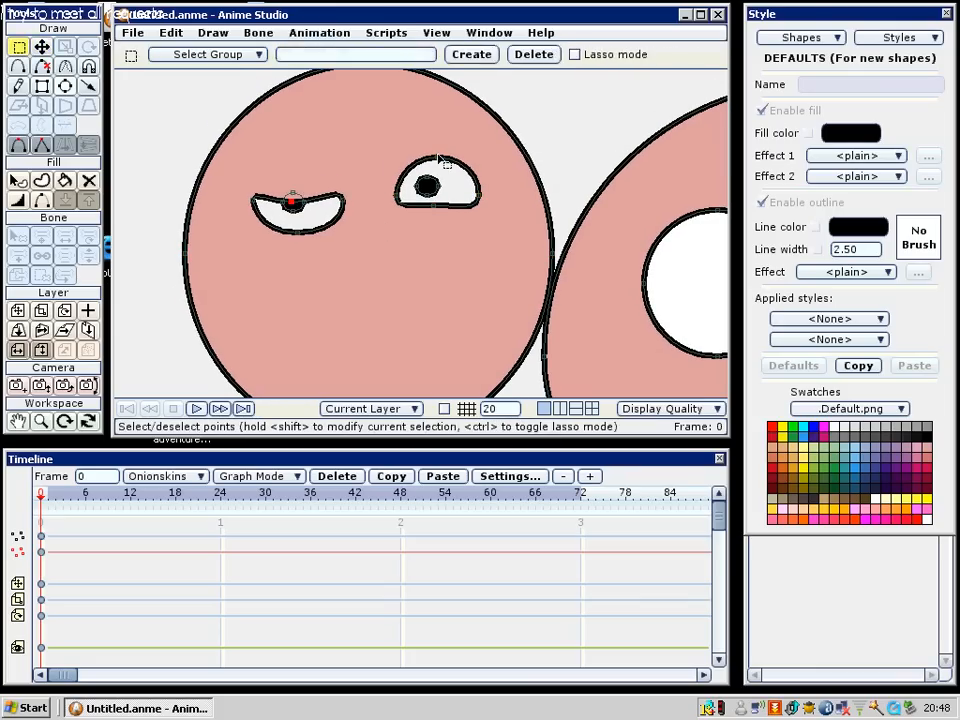
{"action": "key", "text": "t"}
{"action": "left_click_drag", "start_coordinate": [428, 162], "coordinate": [439, 199]}
{"action": "key", "text": "ctrl+r"}
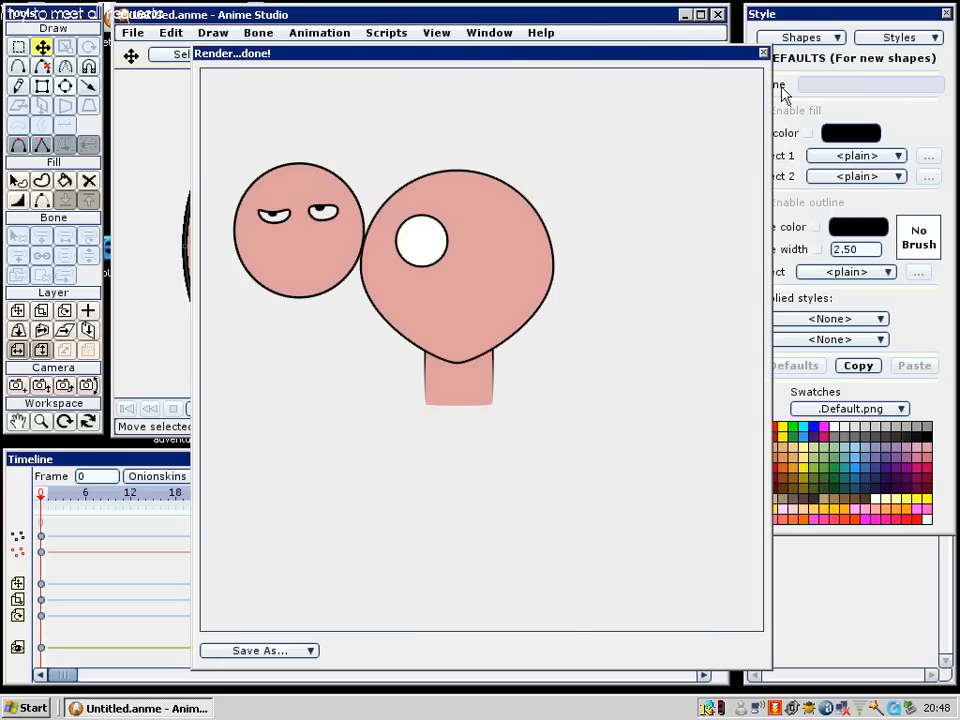
{"action": "left_click", "coordinate": [764, 54]}
Delete the second face and both of its pupils
{"action": "left_click_drag", "start_coordinate": [421, 190], "coordinate": [440, 154]}
{"action": "key", "text": "g"}
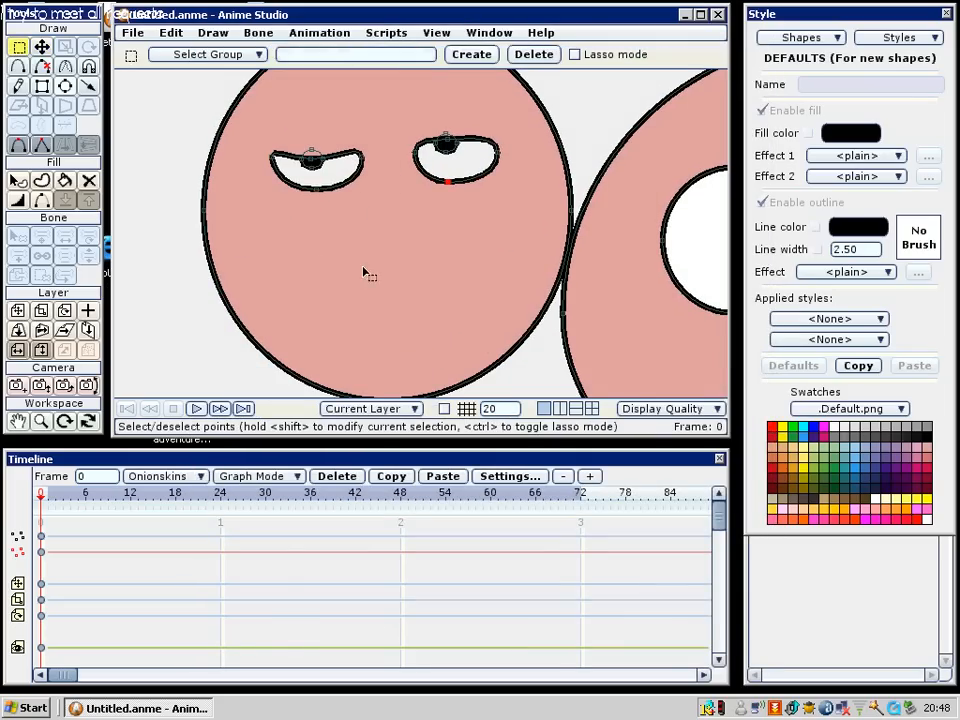
{"action": "left_click", "coordinate": [364, 272]}
{"action": "key", "text": "Delete"}
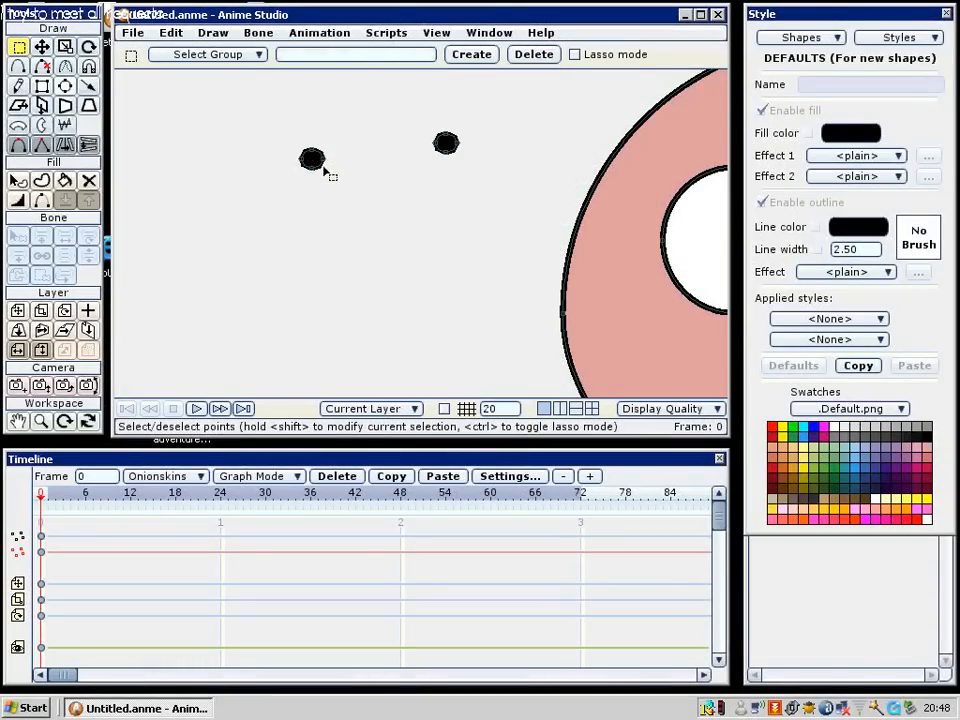
{"action": "left_click", "coordinate": [320, 162]}
{"action": "key", "text": "Delete"}
{"action": "left_click", "coordinate": [446, 143]}
{"action": "key", "text": "Delete"}
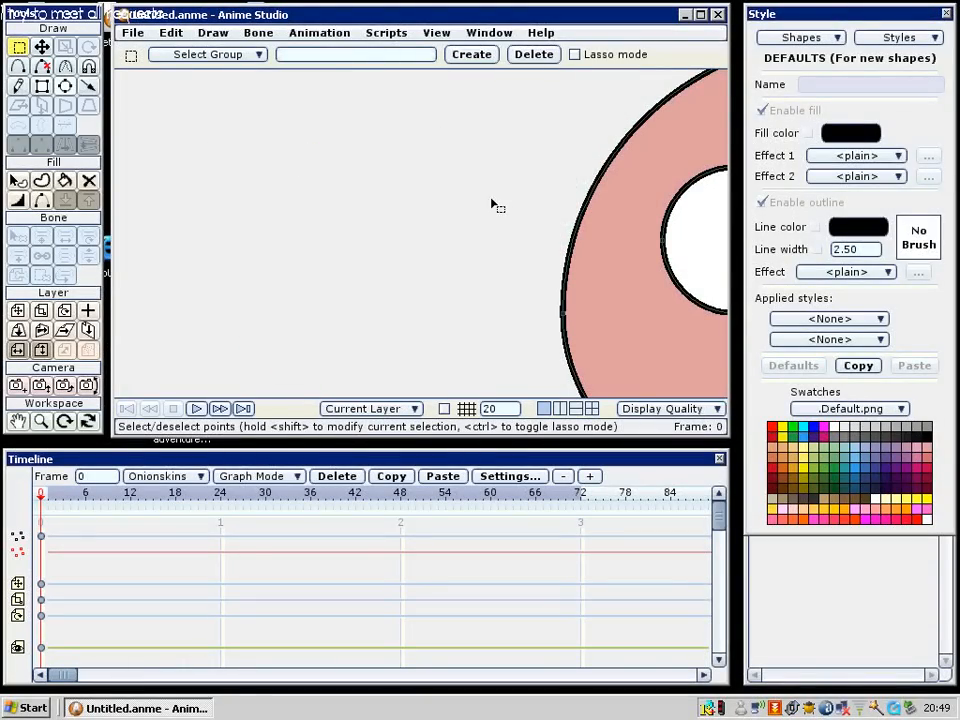
Draw a small black-filled pupil circle near the center of the main head's white eye
{"action": "scroll", "coordinate": [500, 208], "scroll_direction": "down", "scroll_amount": 1}
{"action": "left_click_drag", "start_coordinate": [538, 296], "coordinate": [308, 267]}
{"action": "scroll", "coordinate": [509, 237], "scroll_direction": "down", "scroll_amount": 1}
{"action": "scroll", "coordinate": [510, 238], "scroll_direction": "up", "scroll_amount": 2}
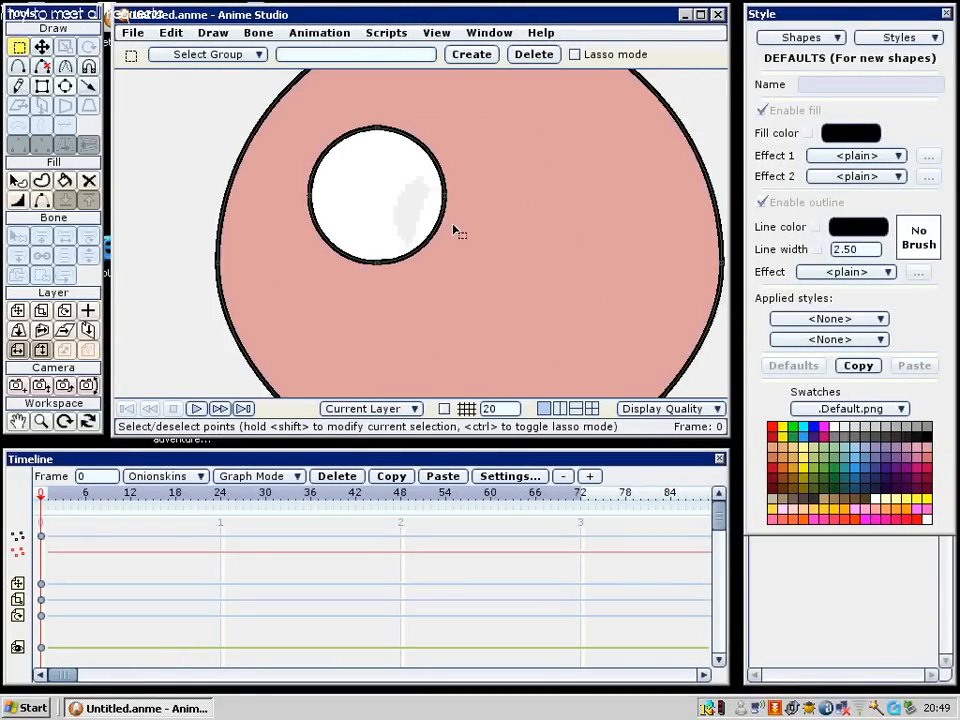
{"action": "left_click", "coordinate": [405, 219]}
{"action": "scroll", "coordinate": [425, 222], "scroll_direction": "down", "scroll_amount": 2}
{"action": "left_click_drag", "start_coordinate": [432, 228], "coordinate": [417, 211]}
{"action": "scroll", "coordinate": [416, 215], "scroll_direction": "up", "scroll_amount": 1}
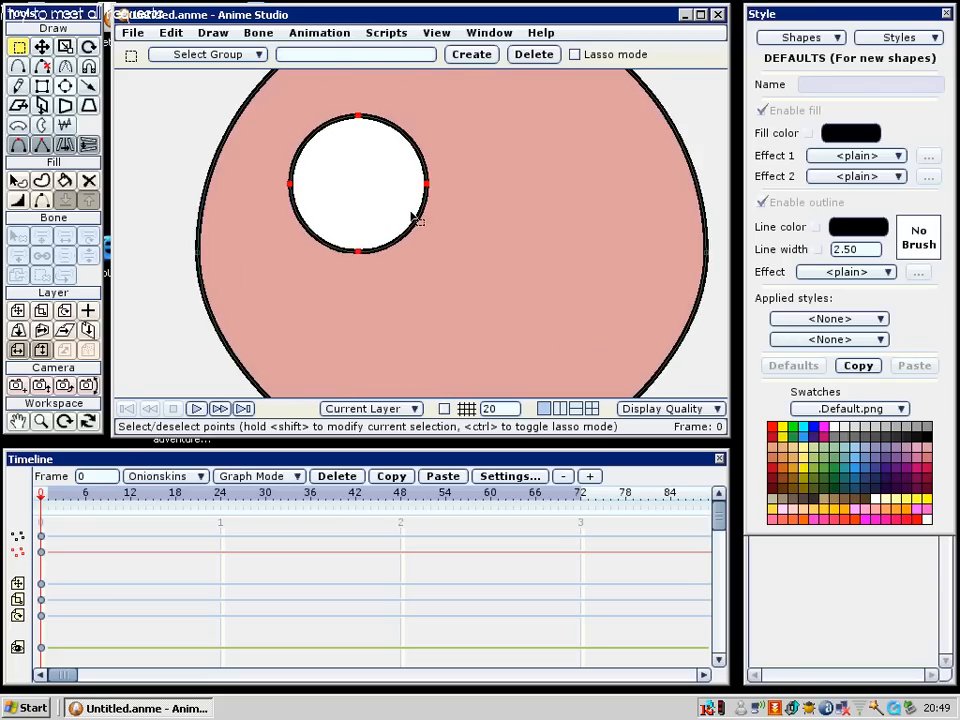
{"action": "scroll", "coordinate": [412, 216], "scroll_direction": "down", "scroll_amount": 2}
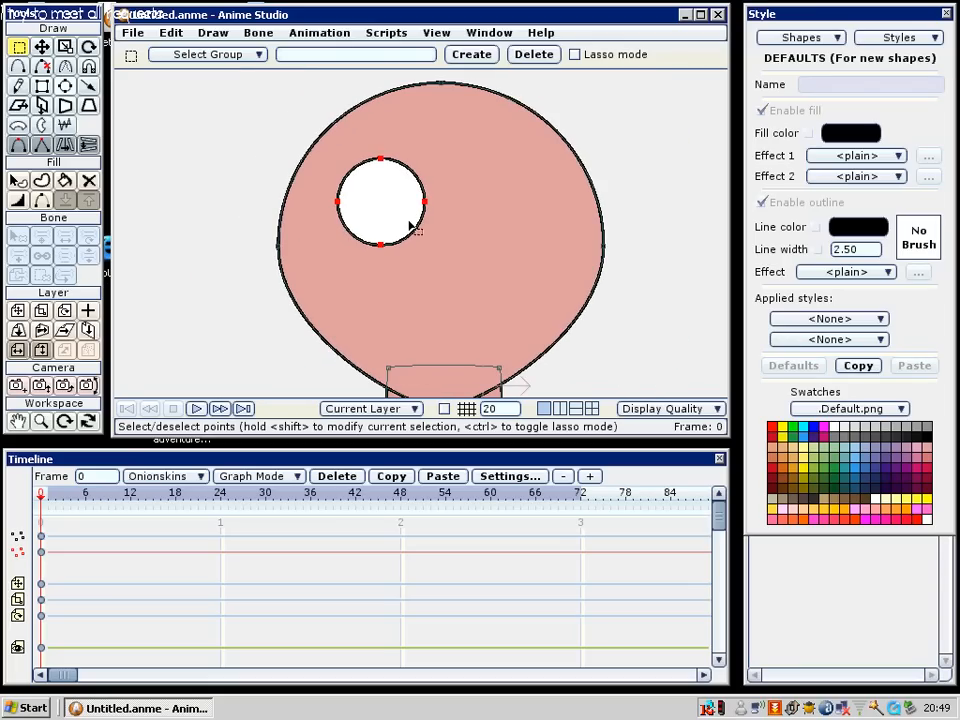
{"action": "key", "text": "c"}
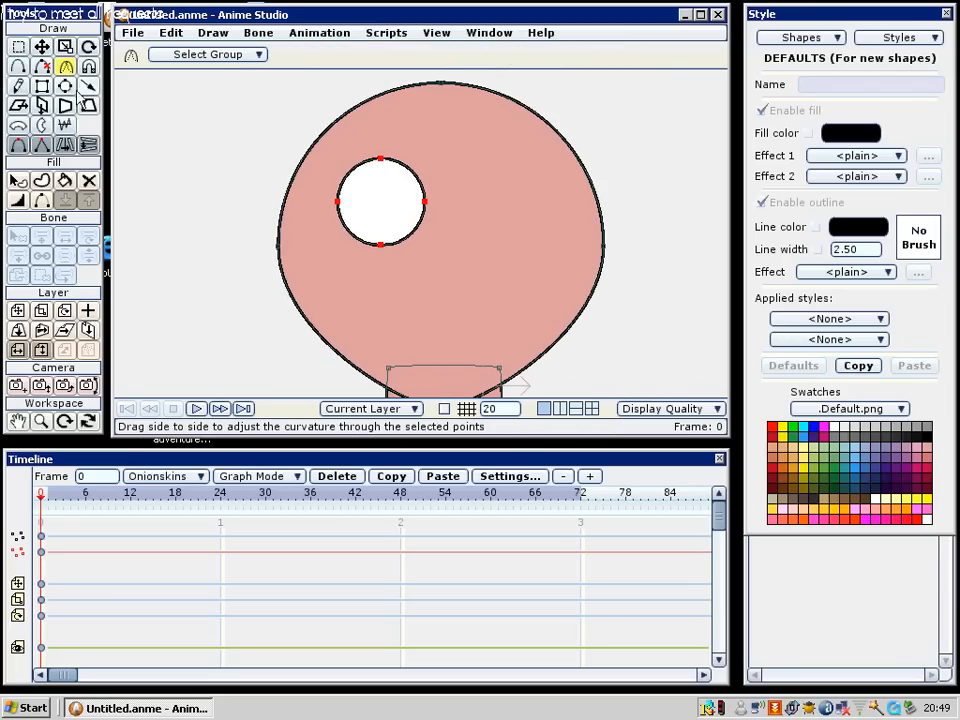
{"action": "left_click", "coordinate": [66, 88]}
{"action": "scroll", "coordinate": [524, 283], "scroll_direction": "up", "scroll_amount": 3}
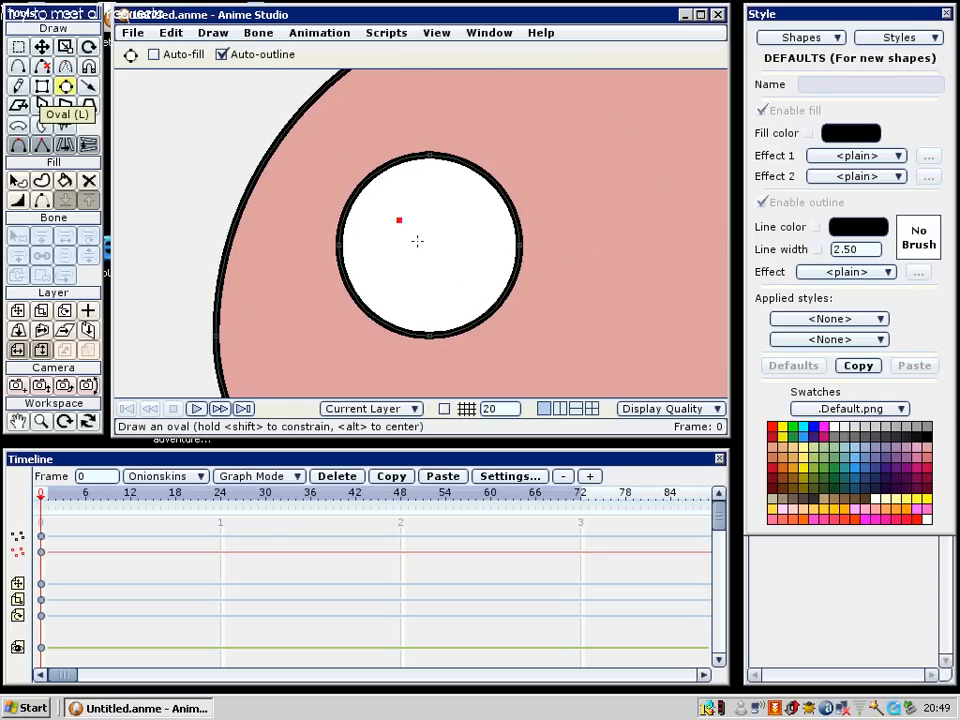
{"action": "left_click_drag", "start_coordinate": [417, 241], "coordinate": [440, 262]}
{"action": "key", "text": "u"}
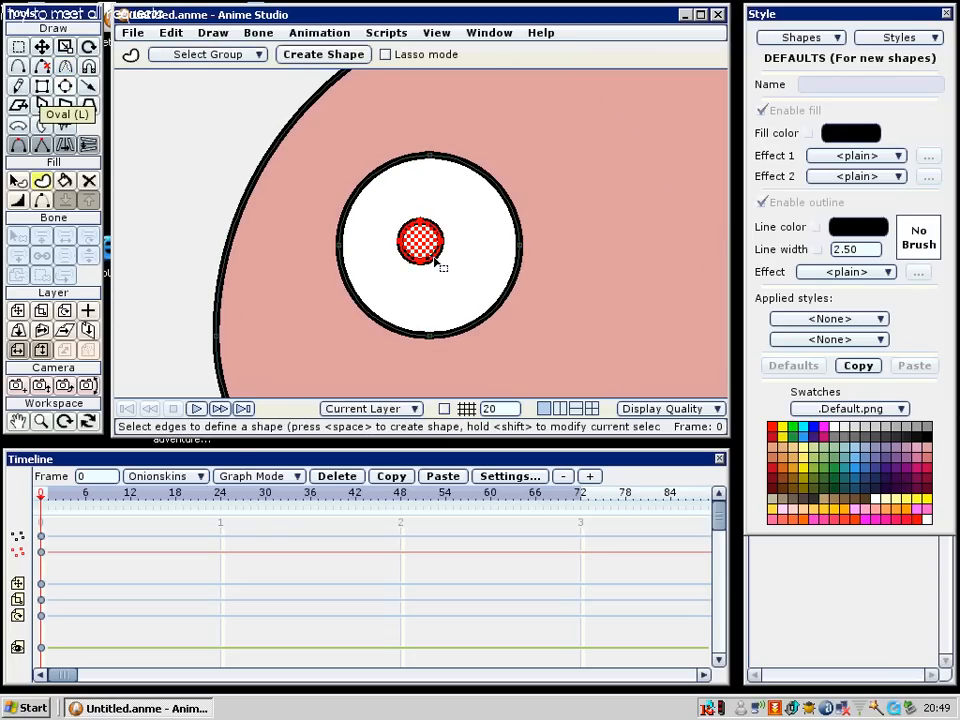
{"action": "key", "text": "space"}
Reduce the pupil's outline width, and enlarge and center the pupil in the white eye
{"action": "scroll", "coordinate": [441, 262], "scroll_direction": "up", "scroll_amount": 1}
{"action": "key", "text": "g"}
{"action": "left_click", "coordinate": [422, 245]}
{"action": "key", "text": "w"}
{"action": "mouse_move", "coordinate": [460, 266]}
{"action": "left_mouse_down"}
{"action": "mouse_move", "coordinate": [445, 260]}
{"action": "mouse_move", "coordinate": [450, 252]}
{"action": "mouse_move", "coordinate": [460, 282]}
{"action": "left_mouse_up"}
{"action": "key", "text": "t"}
{"action": "key", "text": "e"}
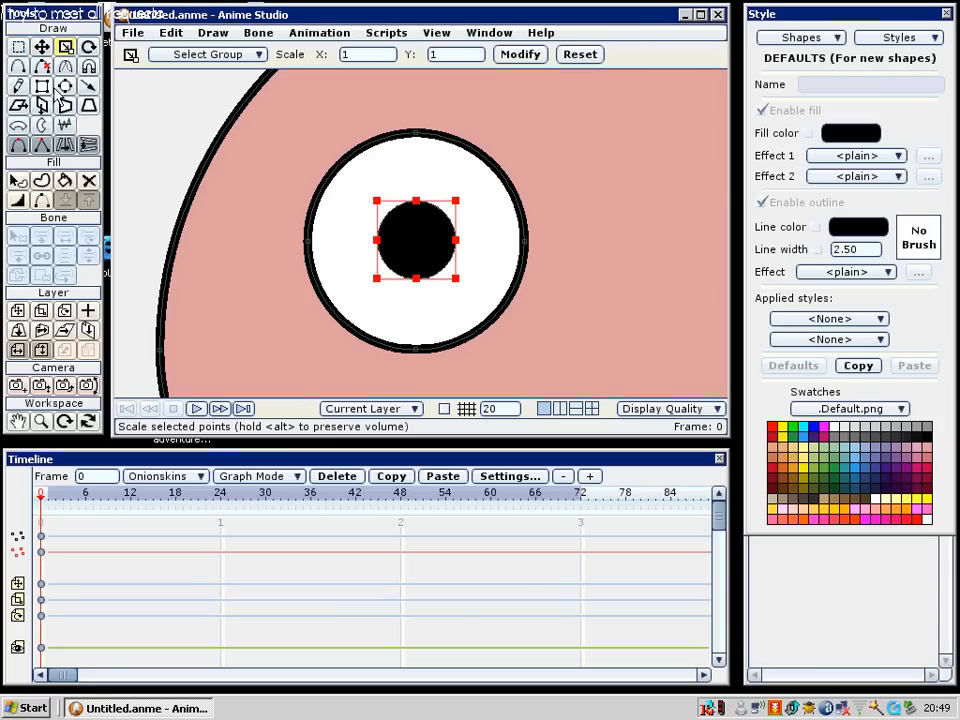
Draw a white-filled highlight circle over the pupil's upper-right edge with a line width of 0
{"action": "left_click", "coordinate": [65, 86]}
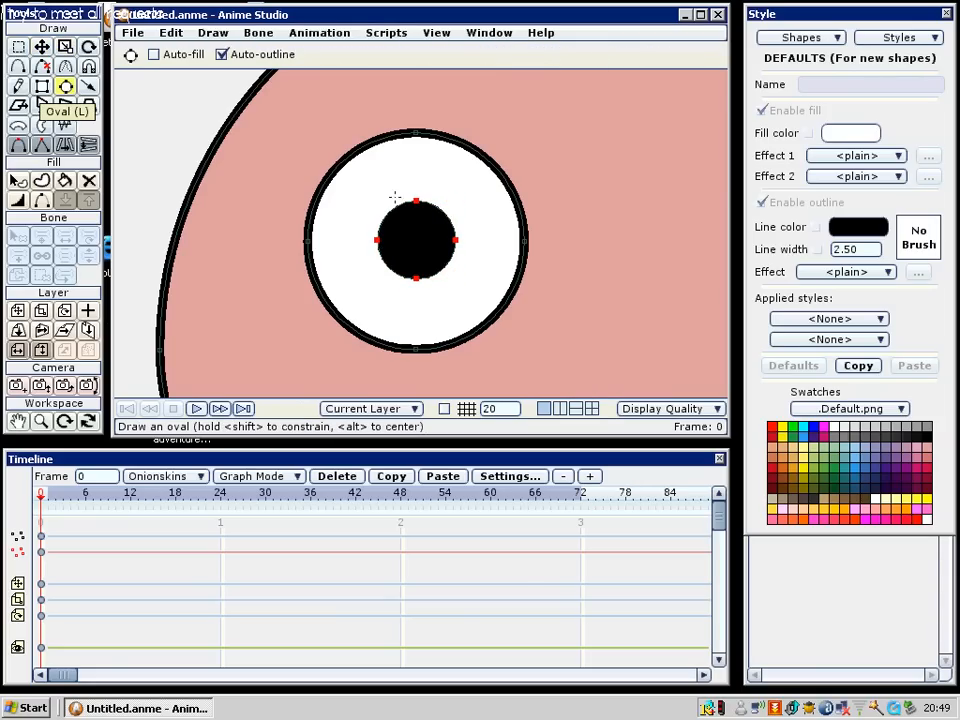
{"action": "left_click_drag", "start_coordinate": [407, 195], "coordinate": [459, 240]}
{"action": "key", "text": "u"}
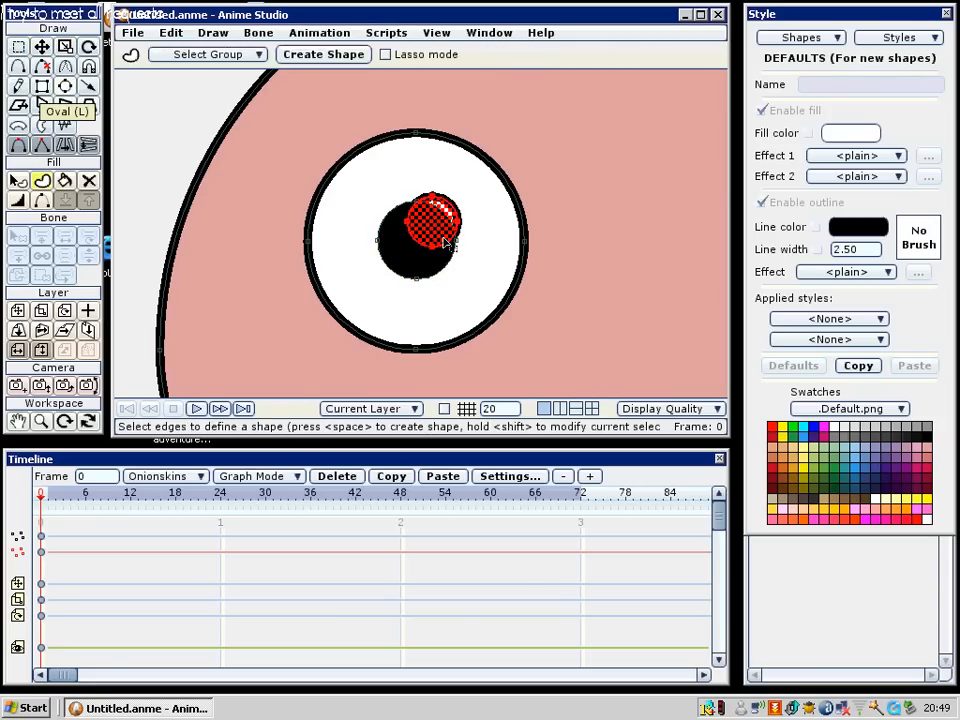
{"action": "key", "text": "space"}
{"action": "key", "text": "w"}
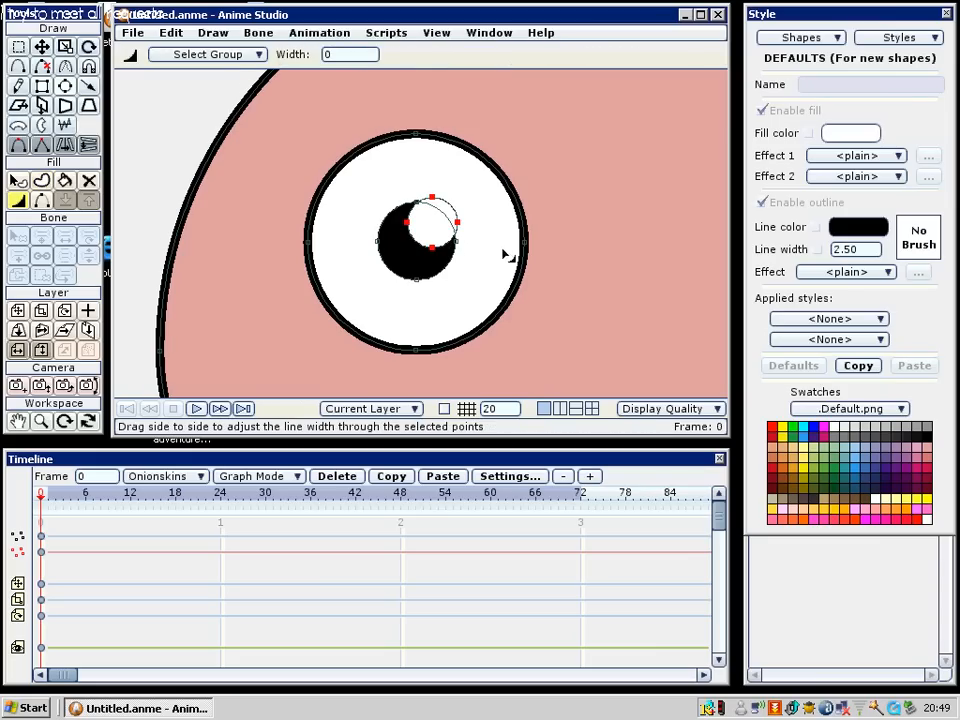
{"action": "key", "text": "t"}
{"action": "key", "text": "s"}
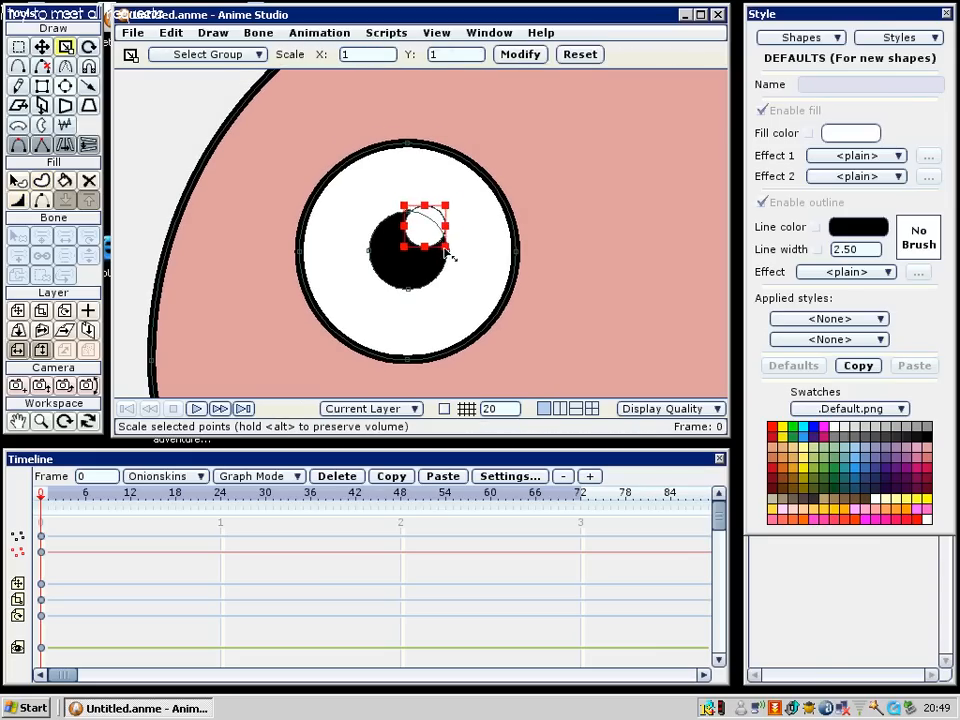
Shrink the highlight slightly and add a smaller copy of it near the pupil's lower edge
{"action": "left_click_drag", "start_coordinate": [451, 258], "coordinate": [432, 291]}
{"action": "key", "text": "ctrl+c"}
{"action": "key", "text": "ctrl+v"}
{"action": "key", "text": "t"}
{"action": "key", "text": "s"}
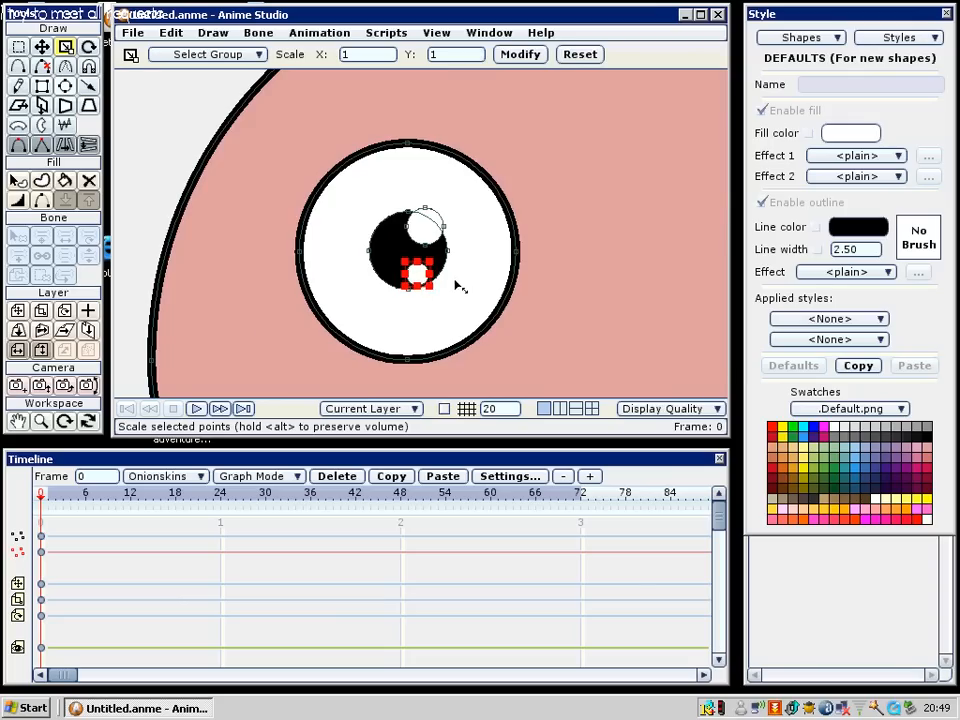
{"action": "scroll", "coordinate": [459, 286], "scroll_direction": "down", "scroll_amount": 5}
{"action": "left_click", "coordinate": [67, 89]}
{"action": "left_click_drag", "start_coordinate": [409, 201], "coordinate": [411, 175]}
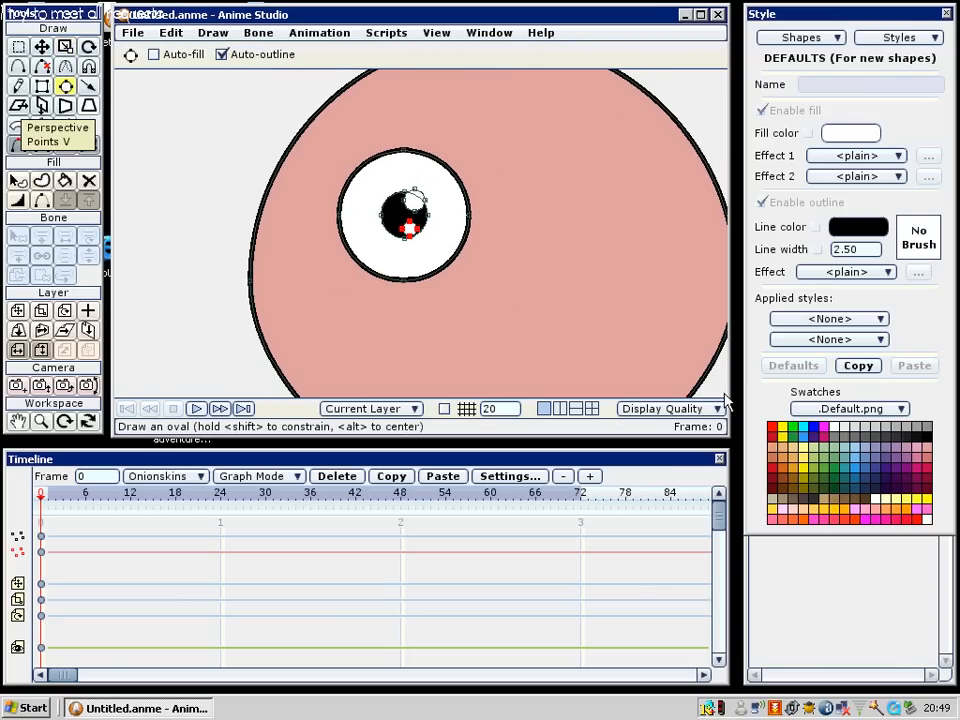
{"action": "left_click_drag", "start_coordinate": [492, 301], "coordinate": [494, 316]}
Select the white eye with its pupil and highlights and scale them vertically until the eye is flat
{"action": "key", "text": "g"}
{"action": "left_click", "coordinate": [462, 278]}
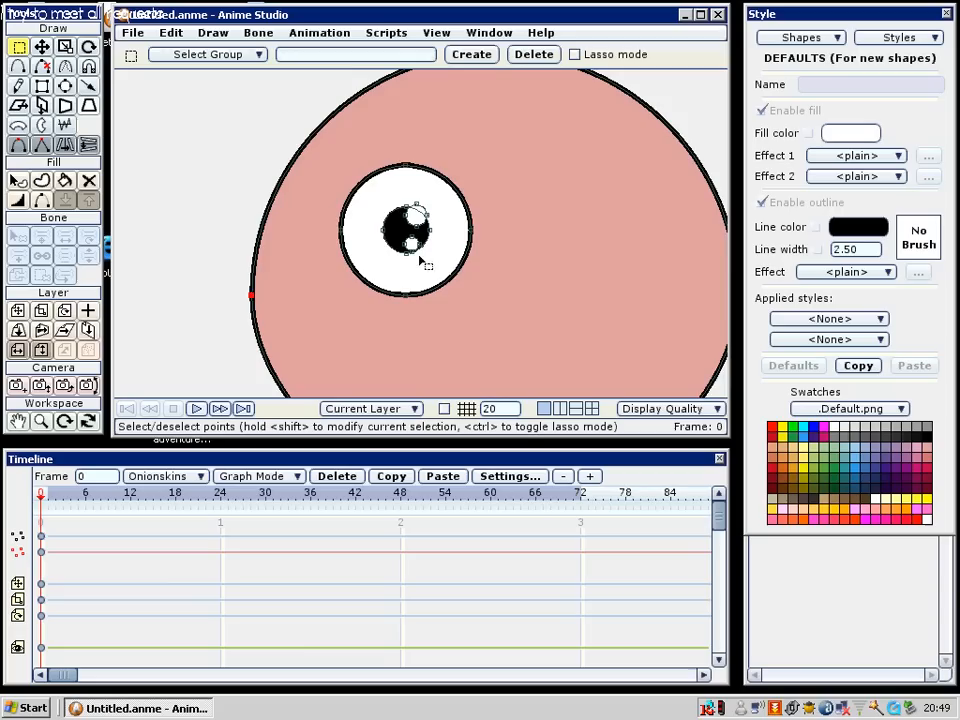
{"action": "left_click", "coordinate": [373, 233]}
{"action": "scroll", "coordinate": [410, 243], "scroll_direction": "up", "scroll_amount": 4}
{"action": "left_click", "coordinate": [408, 246]}
{"action": "double_click", "coordinate": [347, 271], "text": "shift"}
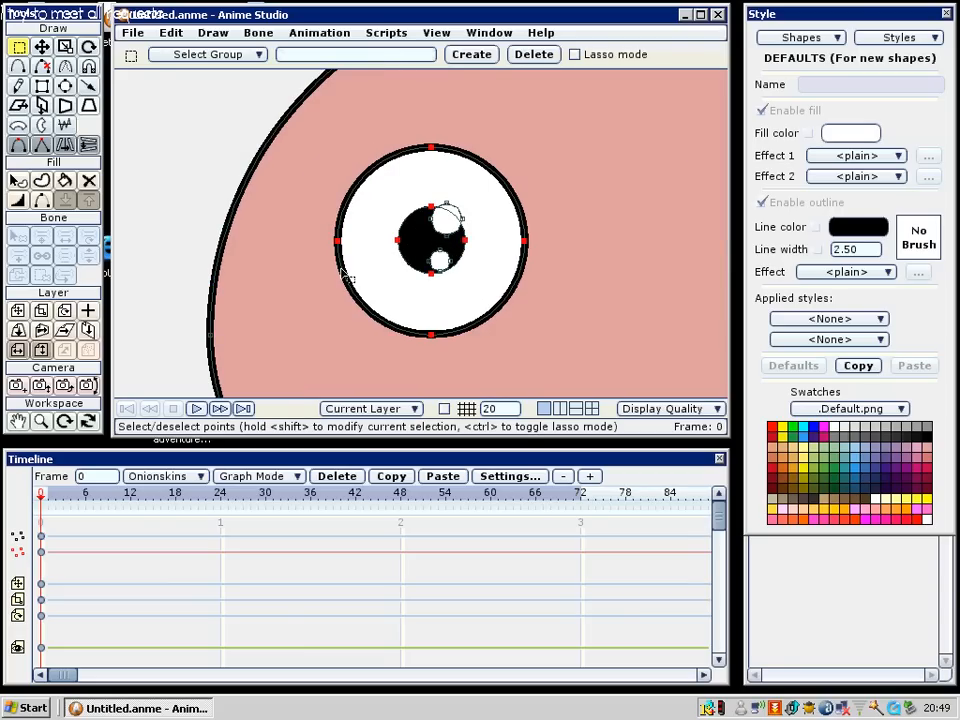
{"action": "scroll", "coordinate": [458, 272], "scroll_direction": "down", "scroll_amount": 5}
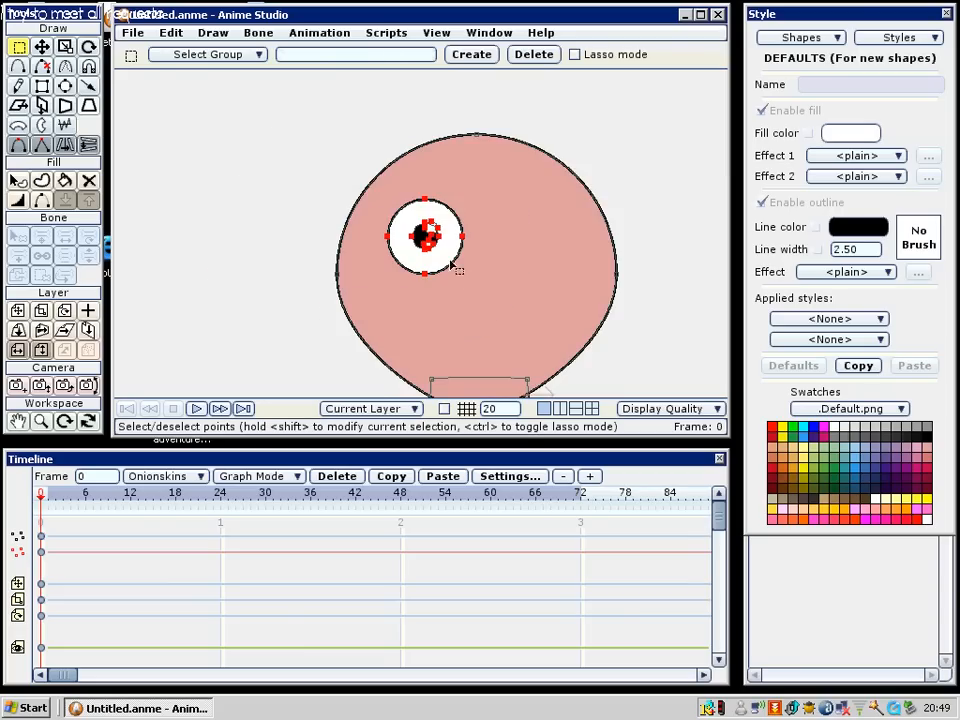
{"action": "scroll", "coordinate": [454, 268], "scroll_direction": "up", "scroll_amount": 3}
{"action": "key", "text": "s"}
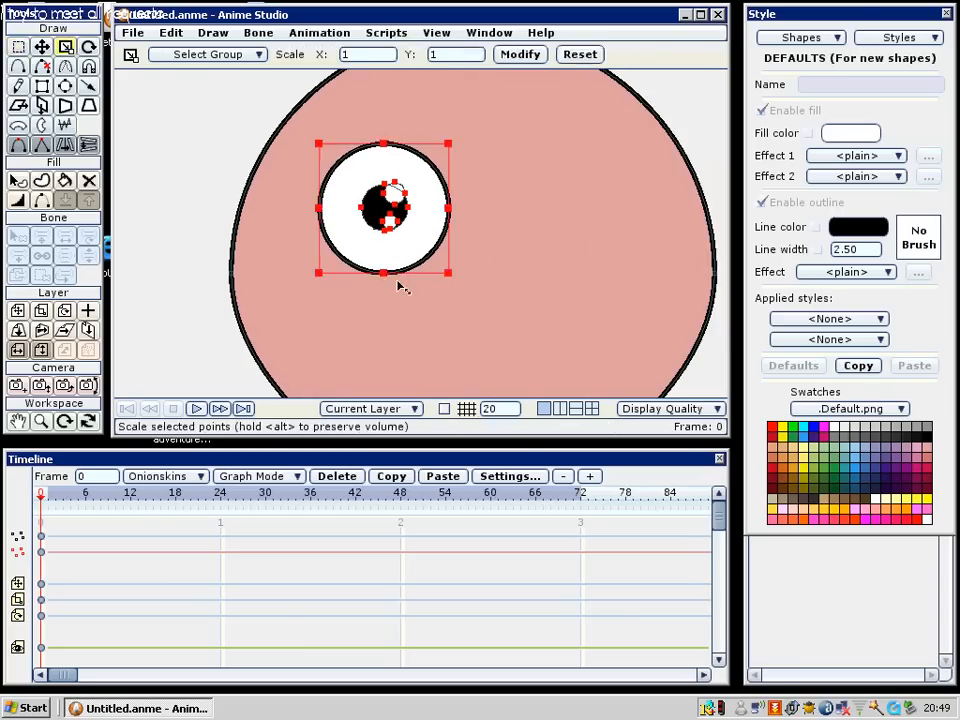
{"action": "left_click_drag", "start_coordinate": [390, 279], "coordinate": [387, 214]}
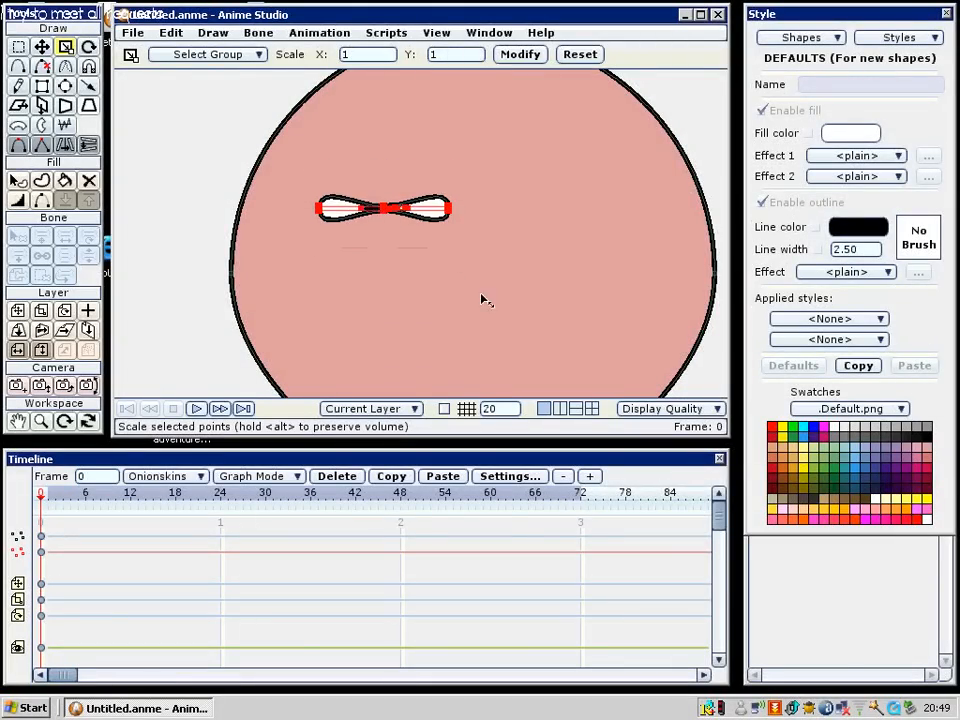
Render a preview of the flattened eye and undo the vertical scaling
{"action": "key", "text": "ctrl+r"}
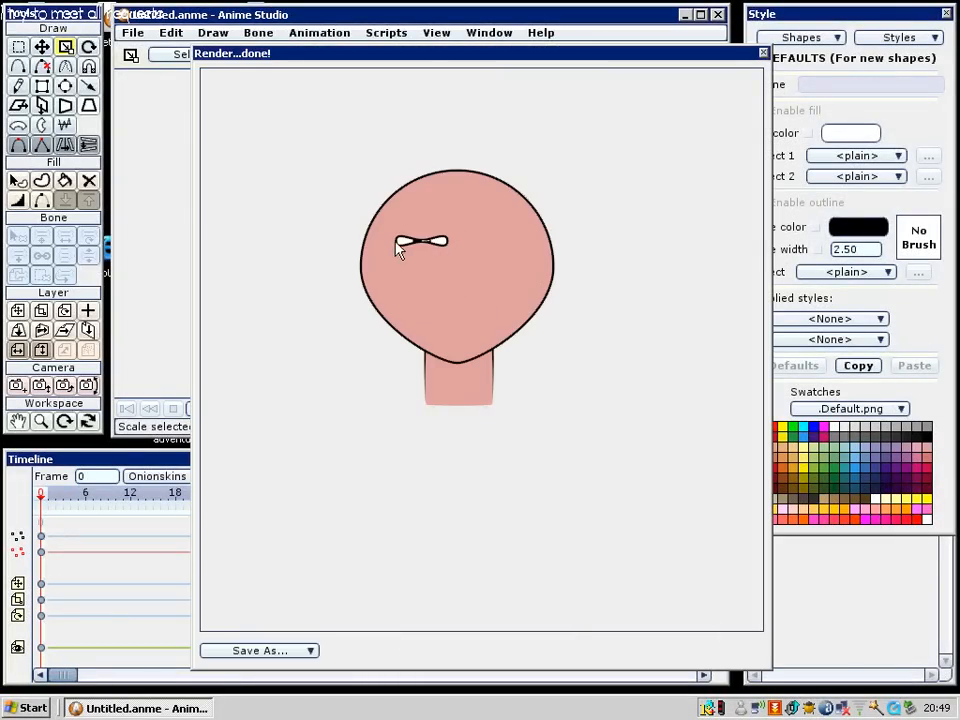
{"action": "left_click", "coordinate": [763, 52]}
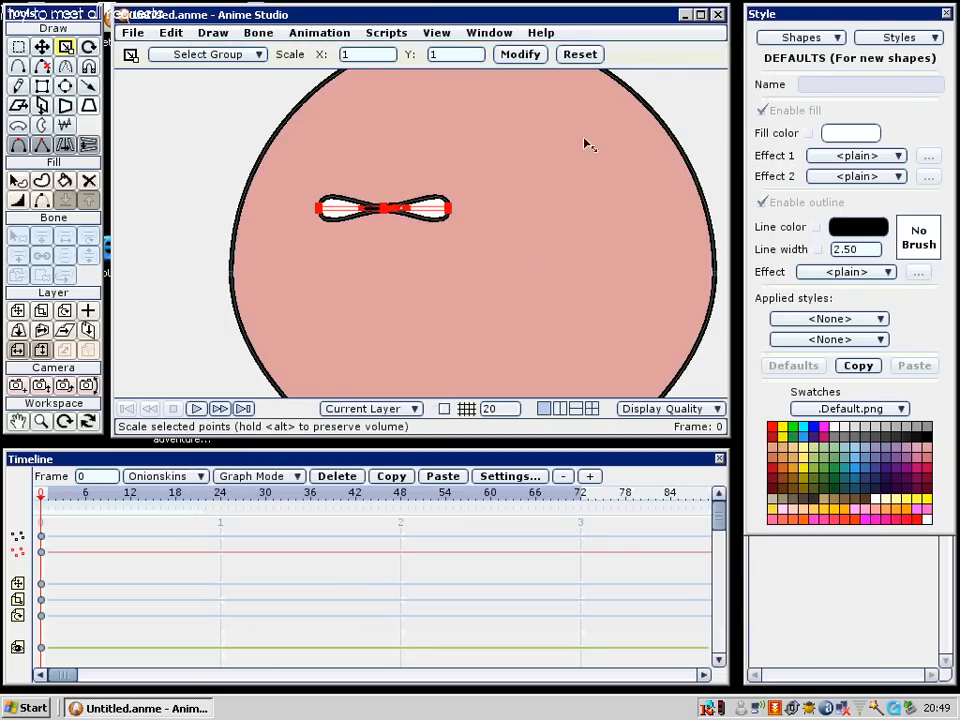
{"action": "key", "text": "ctrl+z"}
{"action": "key", "text": "ctrl+z"}
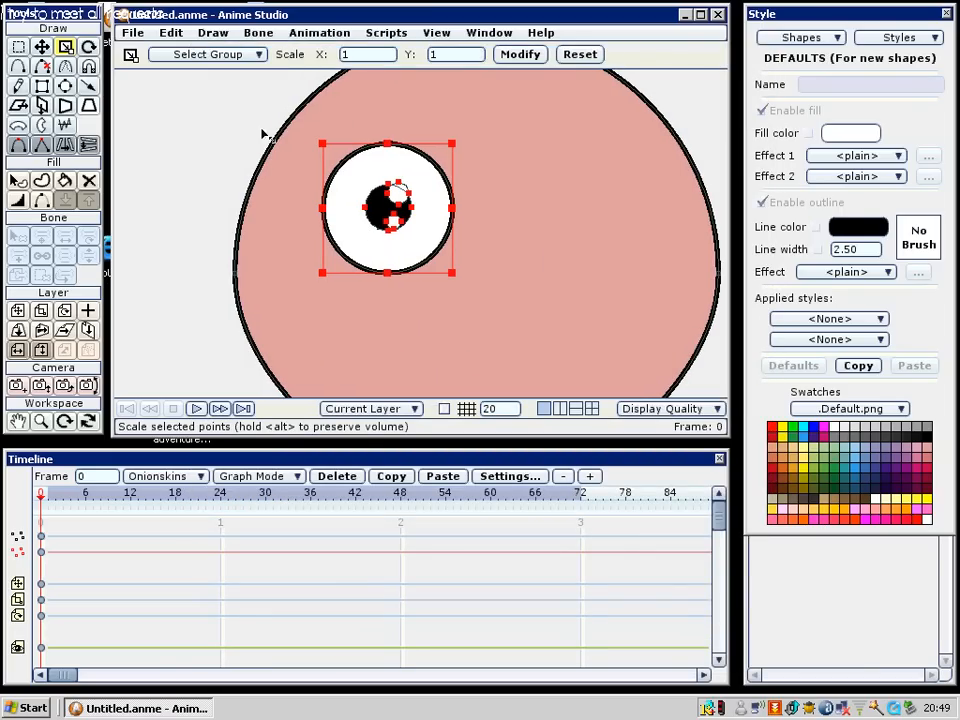
Draw a circle slightly larger than the white eye around it and fill it with a darker pink
{"action": "left_click", "coordinate": [65, 87]}
{"action": "key", "text": "ctrl+z"}
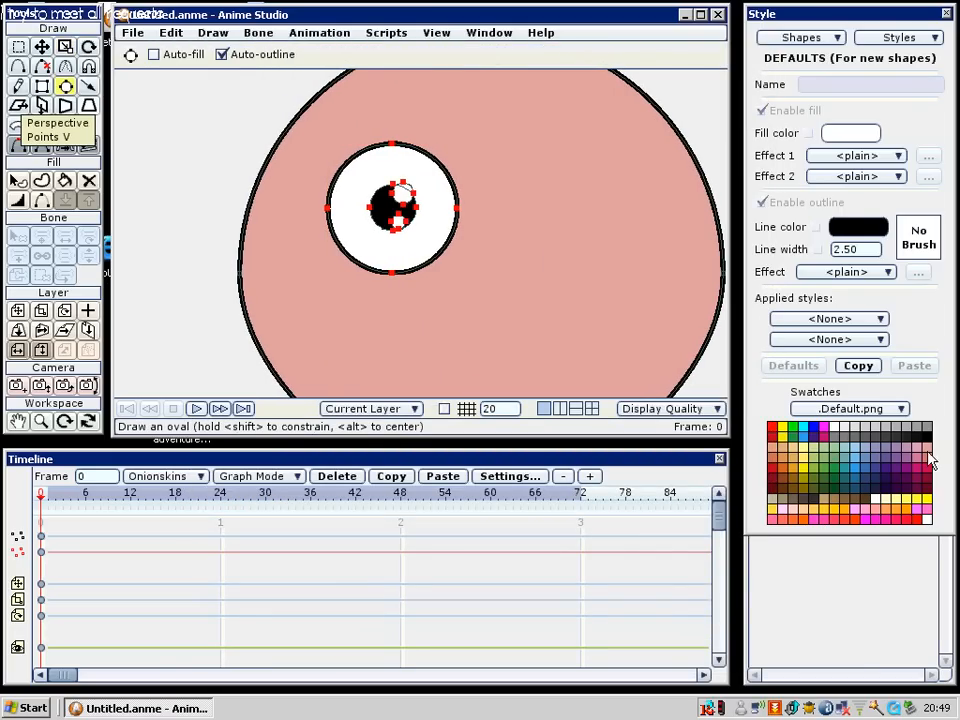
{"action": "left_click", "coordinate": [927, 459]}
{"action": "mouse_move", "coordinate": [322, 142]}
{"action": "left_mouse_down"}
{"action": "mouse_move", "coordinate": [437, 223]}
{"action": "mouse_move", "coordinate": [466, 259]}
{"action": "mouse_move", "coordinate": [468, 245]}
{"action": "left_mouse_up"}
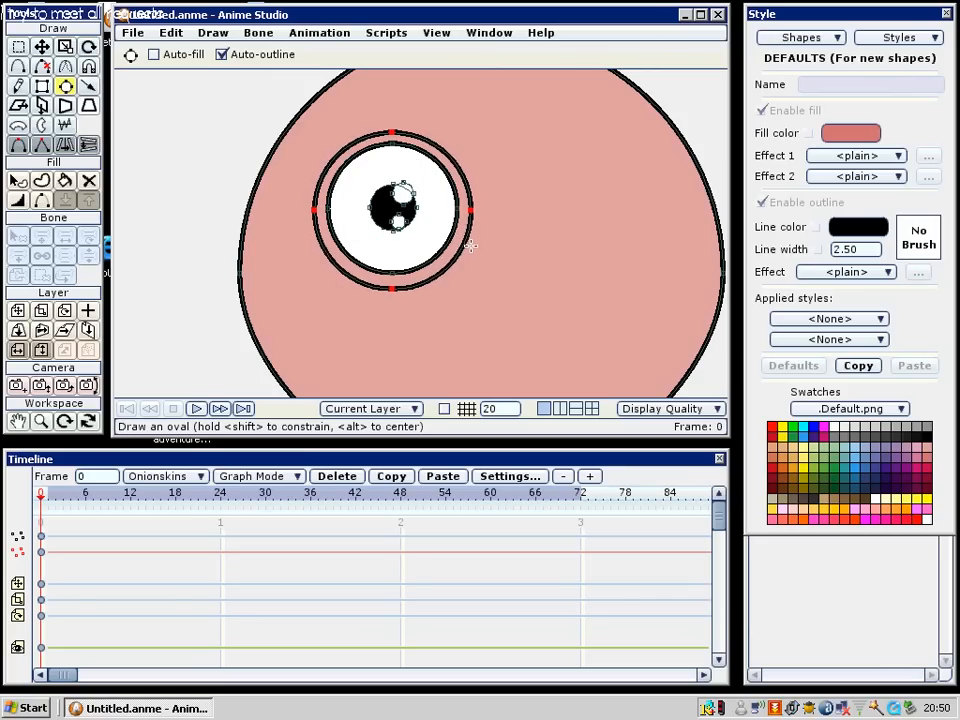
{"action": "key", "text": "u"}
{"action": "left_click", "coordinate": [455, 252]}
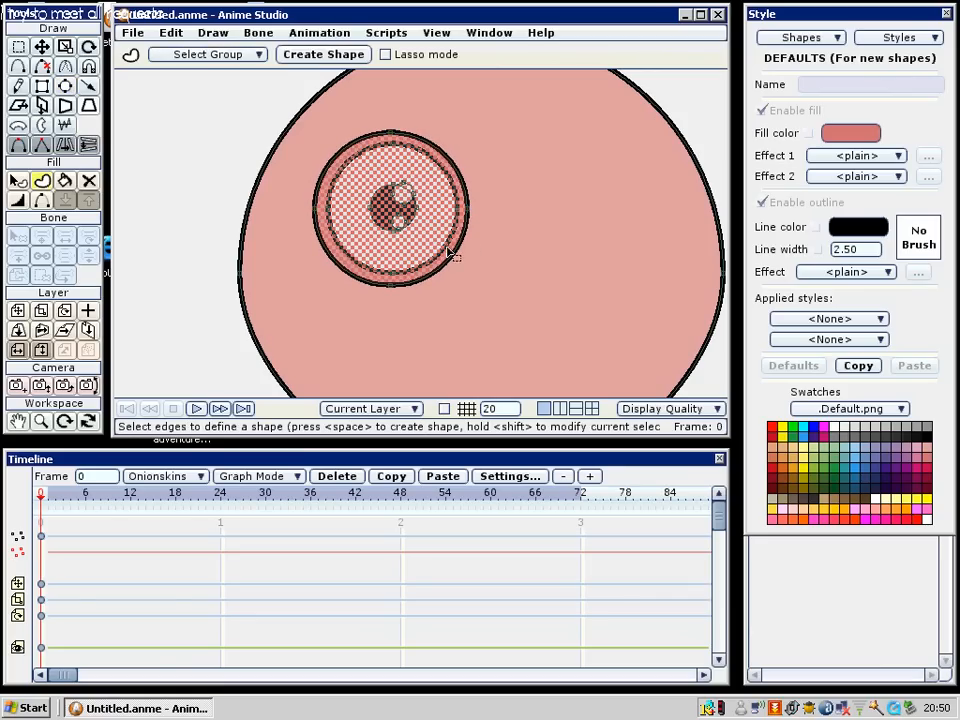
{"action": "key", "text": "space"}
Move the darker pink circle off the eye to the empty area of the face on its right
{"action": "key", "text": "g"}
{"action": "key", "text": "t"}
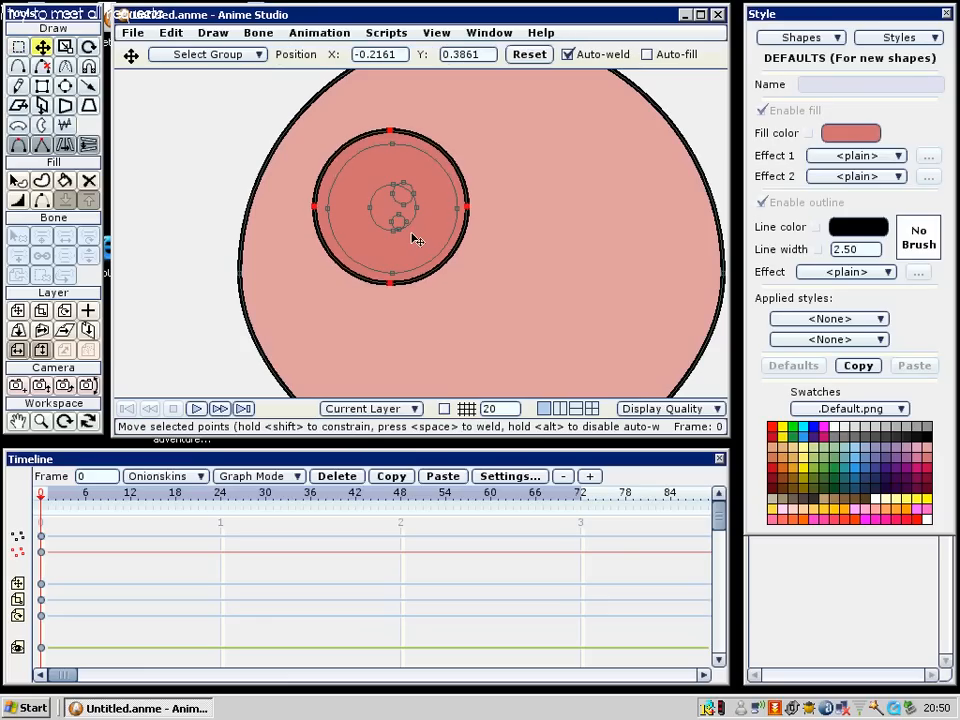
{"action": "left_click_drag", "start_coordinate": [414, 238], "coordinate": [592, 244]}
{"action": "left_click_drag", "start_coordinate": [589, 232], "coordinate": [511, 231]}
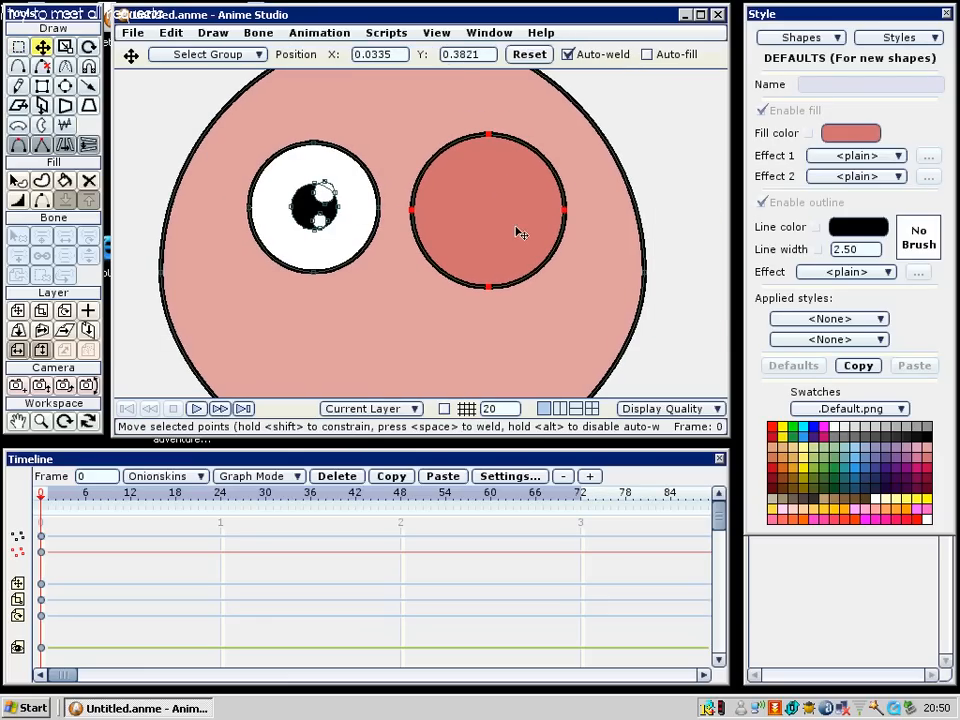
Reduce the curvature at the pink circle's left and right points until they form sharp corners
{"action": "key", "text": "g"}
{"action": "left_click", "coordinate": [587, 198]}
{"action": "left_click_drag", "start_coordinate": [654, 197], "coordinate": [402, 224]}
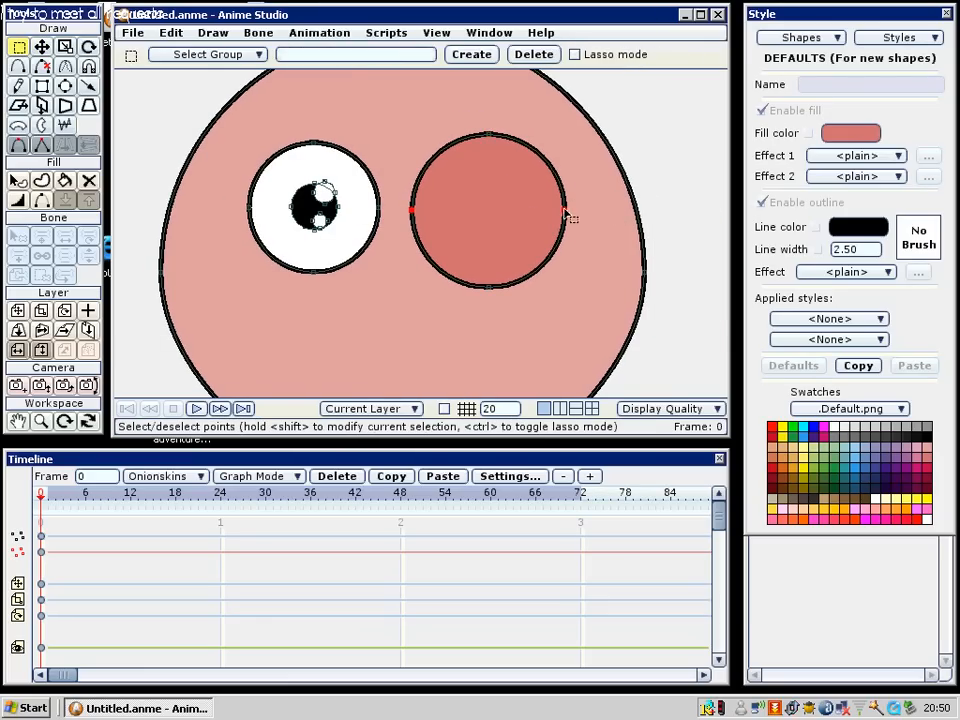
{"action": "key", "text": "c"}
{"action": "left_click_drag", "start_coordinate": [570, 215], "coordinate": [420, 215]}
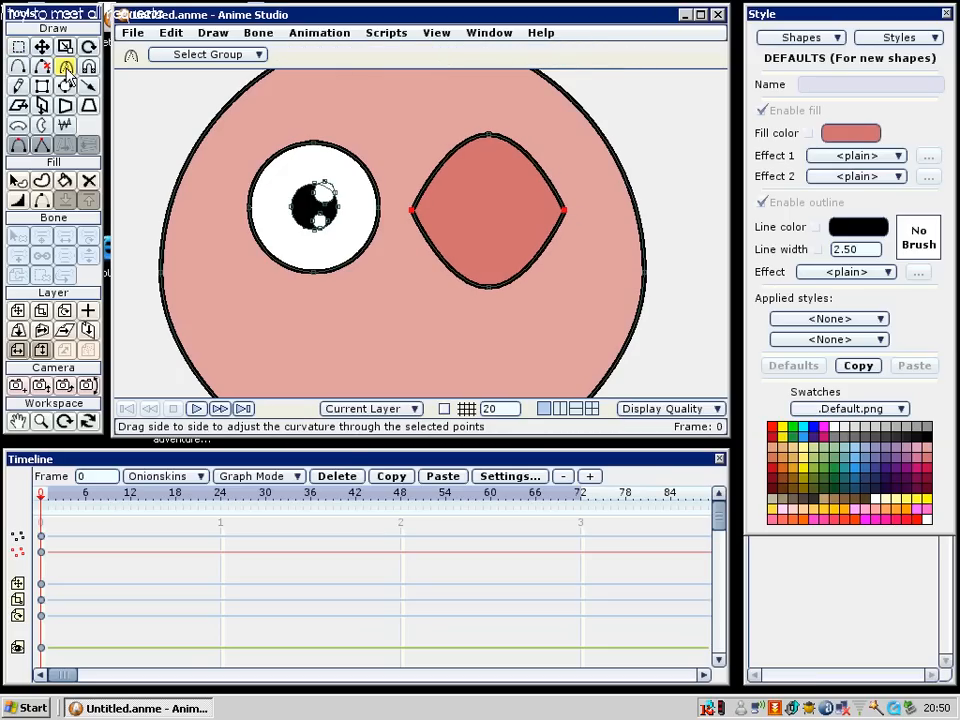
{"action": "scroll", "coordinate": [474, 233], "scroll_direction": "up", "scroll_amount": 2}
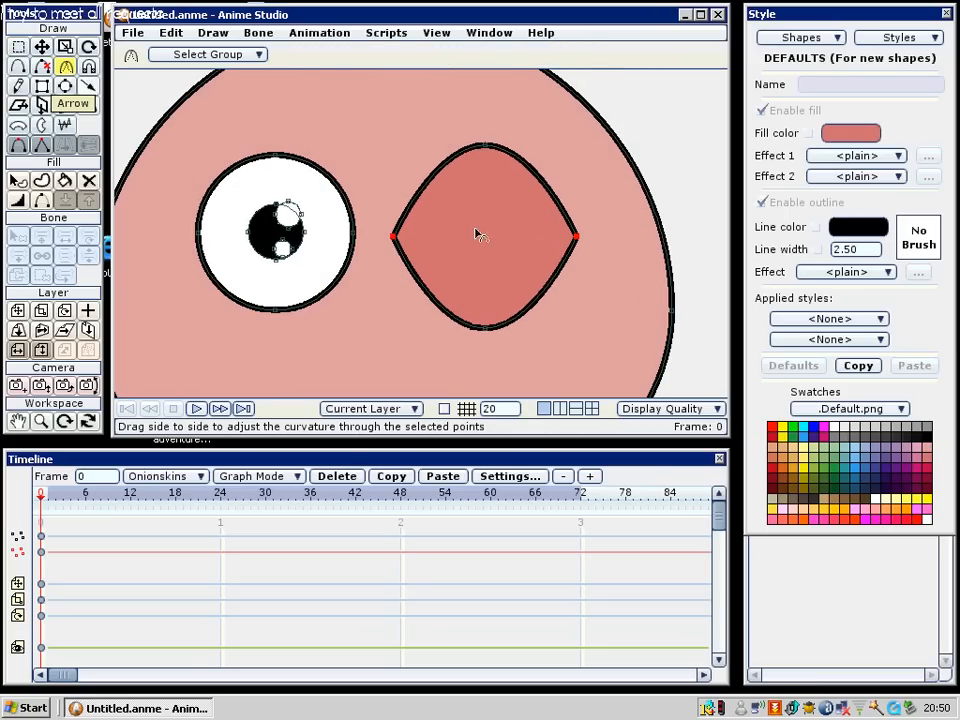
Increase the curvature at the pink shape's upper and lower points until its arcs are round again
{"action": "key", "text": "g"}
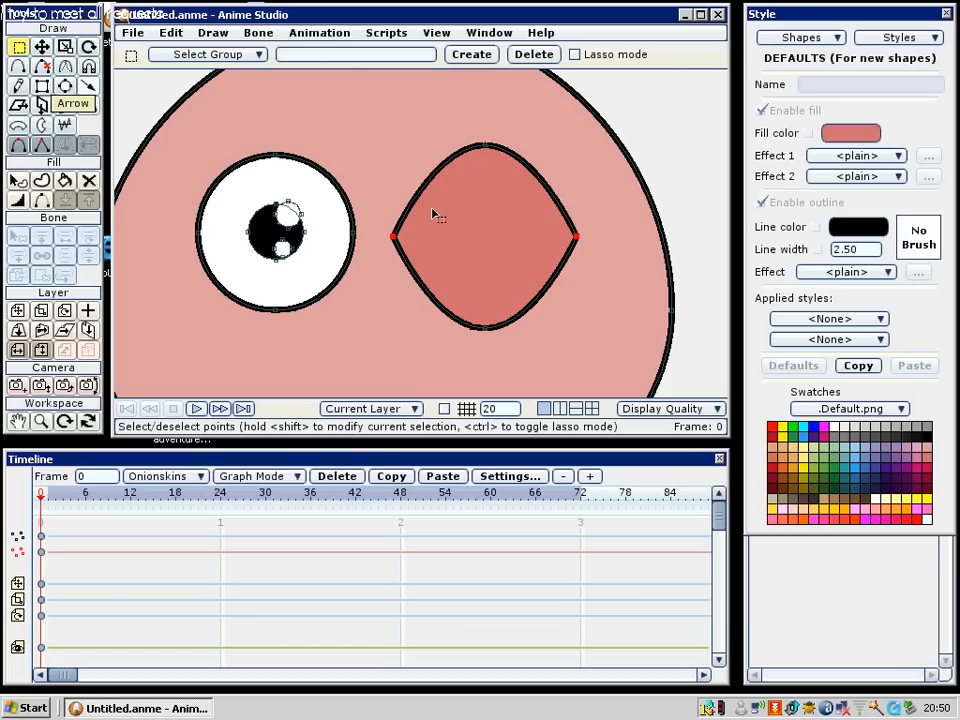
{"action": "left_click", "coordinate": [486, 148]}
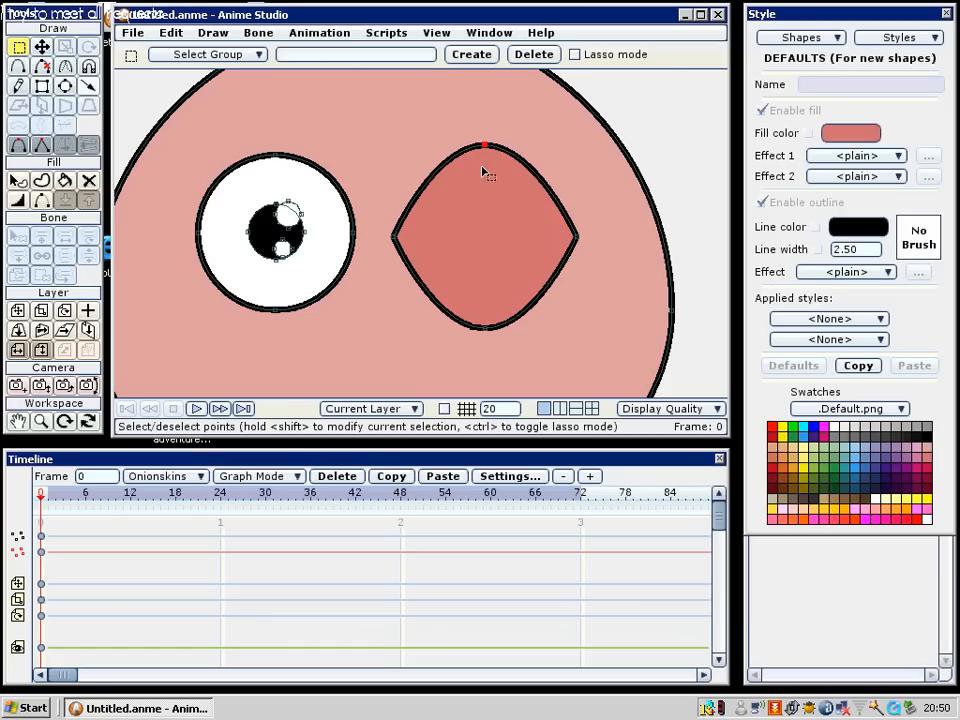
{"action": "left_click", "coordinate": [489, 328], "text": "shift"}
{"action": "key", "text": "c"}
{"action": "left_click_drag", "start_coordinate": [485, 328], "coordinate": [531, 281]}
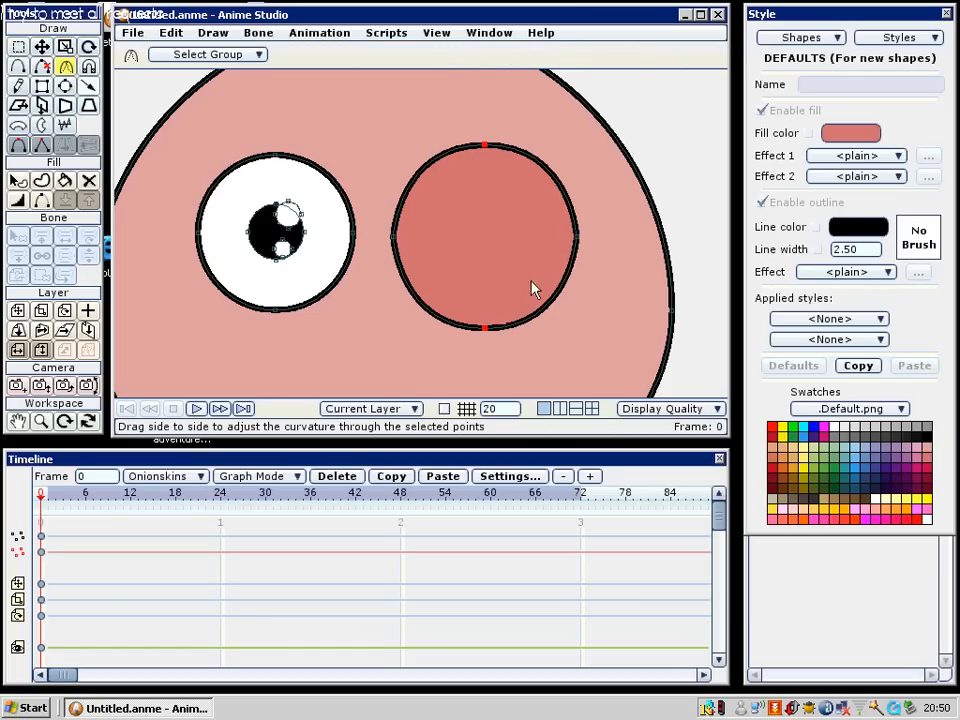
Raise the pink circle's lowest point to just below its top point, forming a crescent-shaped upper eyelid
{"action": "key", "text": "g"}
{"action": "left_click", "coordinate": [476, 270]}
{"action": "key", "text": "t"}
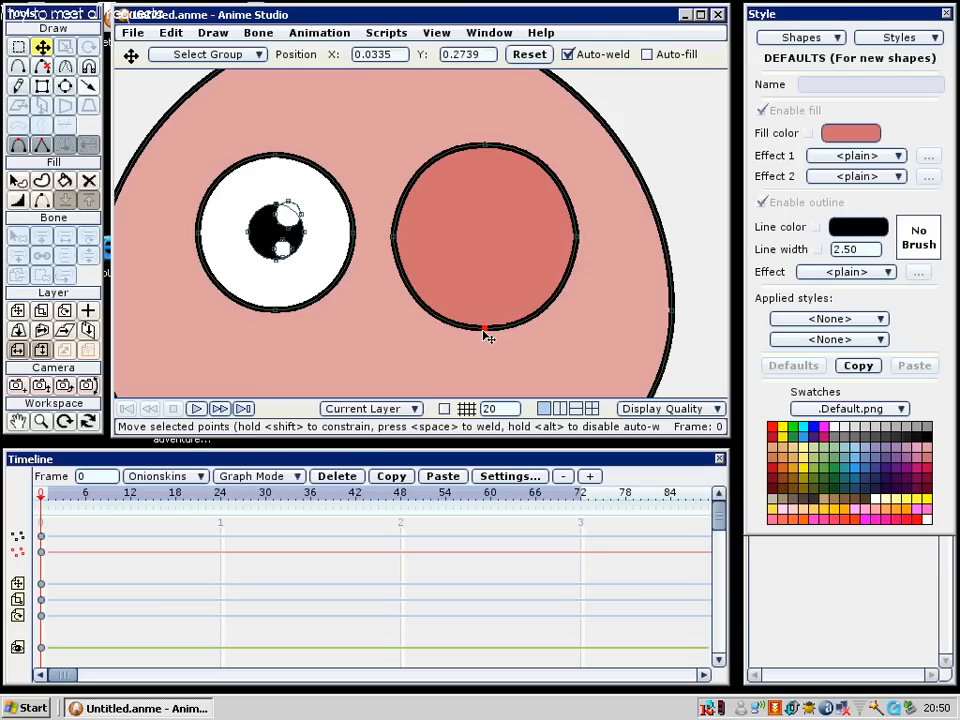
{"action": "left_click_drag", "start_coordinate": [486, 334], "coordinate": [497, 182]}
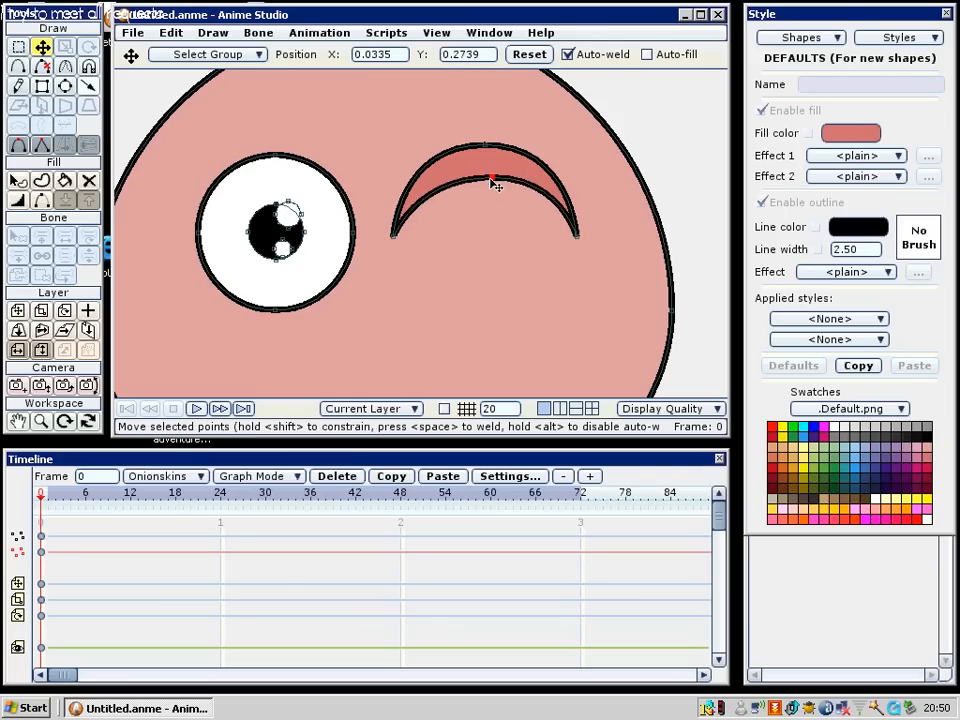
Move the crescent eyelid over the upper part of the white eye and adjust its fit
{"action": "key", "text": "g"}
{"action": "key", "text": "t"}
{"action": "left_click_drag", "start_coordinate": [308, 178], "coordinate": [414, 280]}
{"action": "key", "text": "g"}
{"action": "left_click", "coordinate": [279, 182]}
{"action": "key", "text": "t"}
{"action": "key", "text": "g"}
{"action": "left_click", "coordinate": [280, 171]}
Duplicate the upper eyelid and flip the copy vertically to form the matching lower eyelid
{"action": "key", "text": "ctrl+c"}
{"action": "key", "text": "ctrl+v"}
{"action": "left_click", "coordinate": [90, 148]}
{"action": "scroll", "coordinate": [430, 276], "scroll_direction": "down", "scroll_amount": 2}
{"action": "key", "text": "ctrl+a"}
{"action": "scroll", "coordinate": [424, 228], "scroll_direction": "down", "scroll_amount": 1}
{"action": "scroll", "coordinate": [424, 228], "scroll_direction": "up", "scroll_amount": 2}
{"action": "scroll", "coordinate": [418, 286], "scroll_direction": "up", "scroll_amount": 1}
Reduce the line width of all points on both eyelids to 0
{"action": "key", "text": "g"}
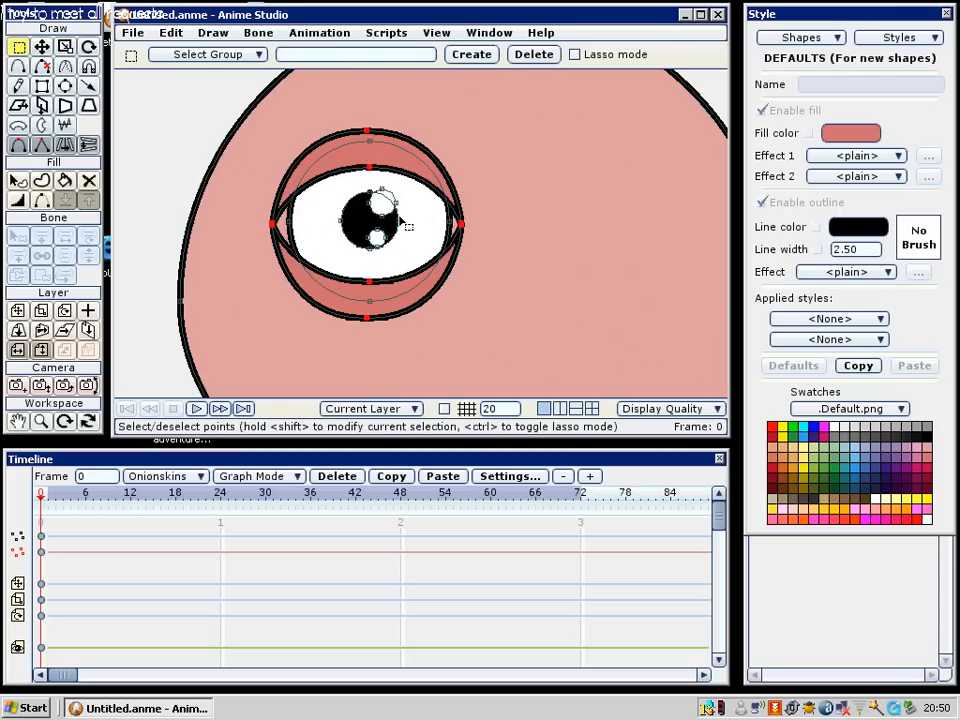
{"action": "key", "text": "w"}
{"action": "left_click_drag", "start_coordinate": [400, 218], "coordinate": [289, 215]}
{"action": "left_click_drag", "start_coordinate": [356, 208], "coordinate": [399, 223]}
{"action": "scroll", "coordinate": [399, 222], "scroll_direction": "up", "scroll_amount": 1}
Thicken the line at the middle of both eyelids' inner edges, using a width of about 2.94 on the upper lid
{"action": "key", "text": "g"}
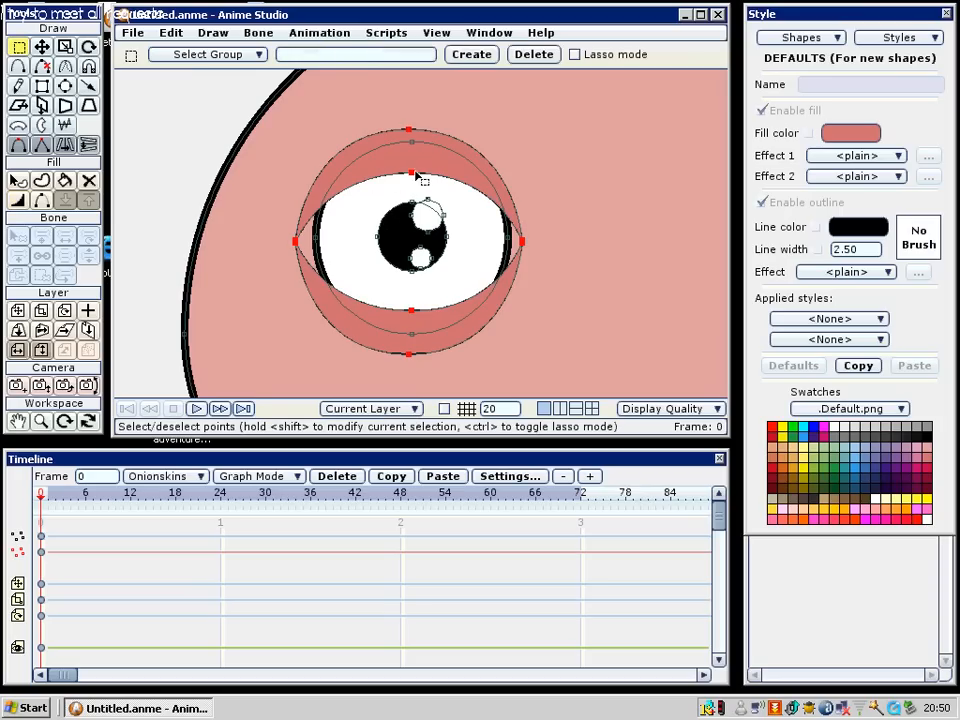
{"action": "key", "text": "w"}
{"action": "left_click_drag", "start_coordinate": [412, 175], "coordinate": [459, 182]}
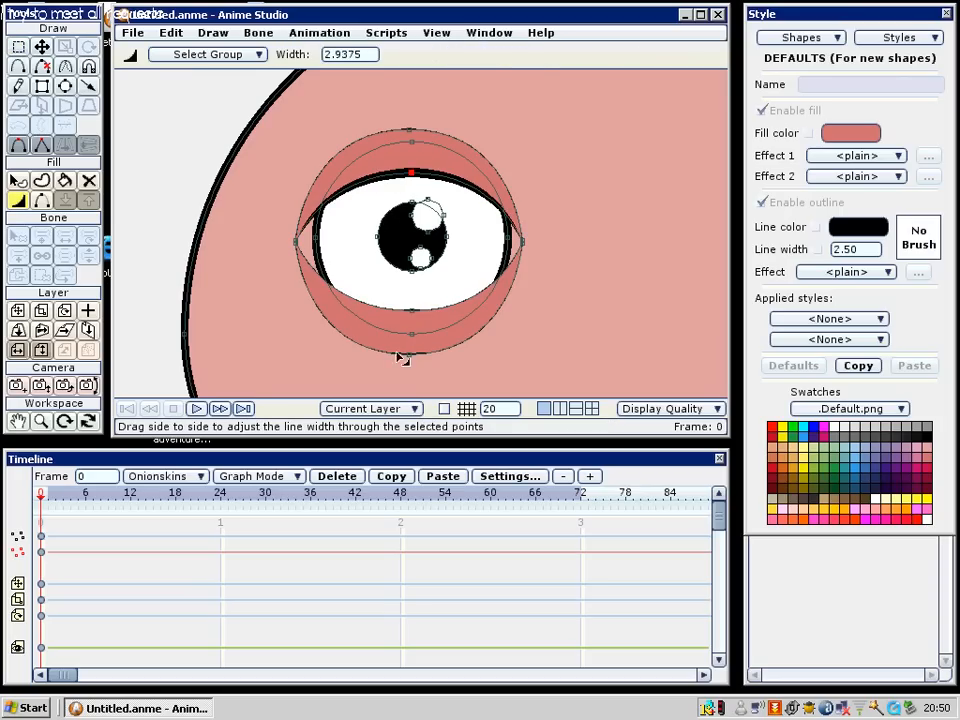
{"action": "left_click_drag", "start_coordinate": [403, 309], "coordinate": [320, 317]}
Set the white eye circle's line width to 0 and render a preview of the head
{"action": "key", "text": "g"}
{"action": "left_click", "coordinate": [432, 289]}
{"action": "key", "text": "w"}
{"action": "key", "text": "ctrl+r"}
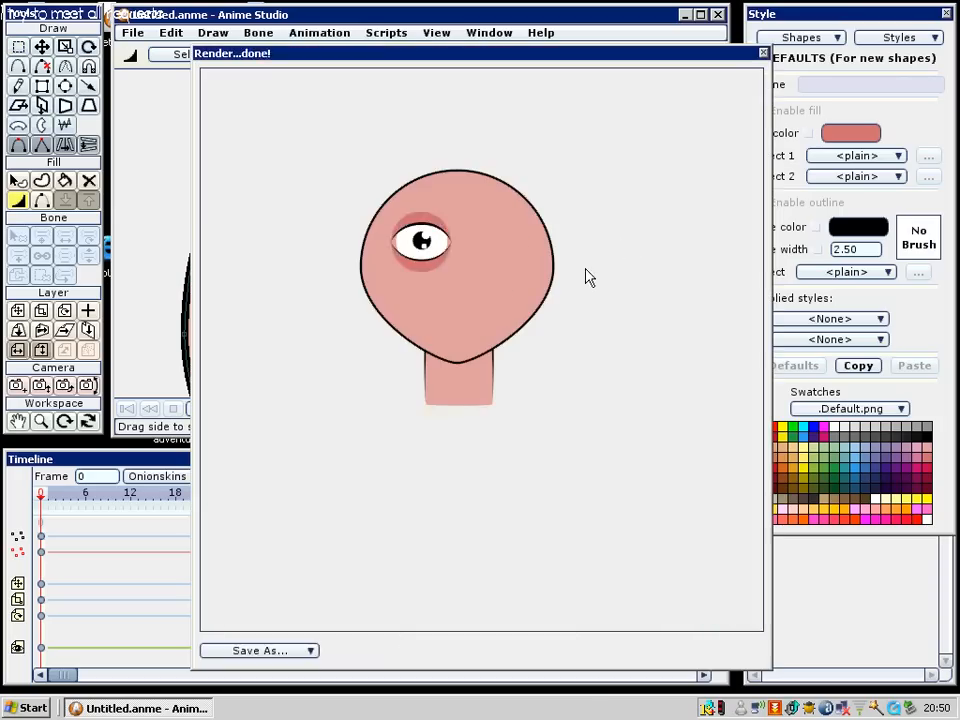
{"action": "left_click", "coordinate": [764, 53]}
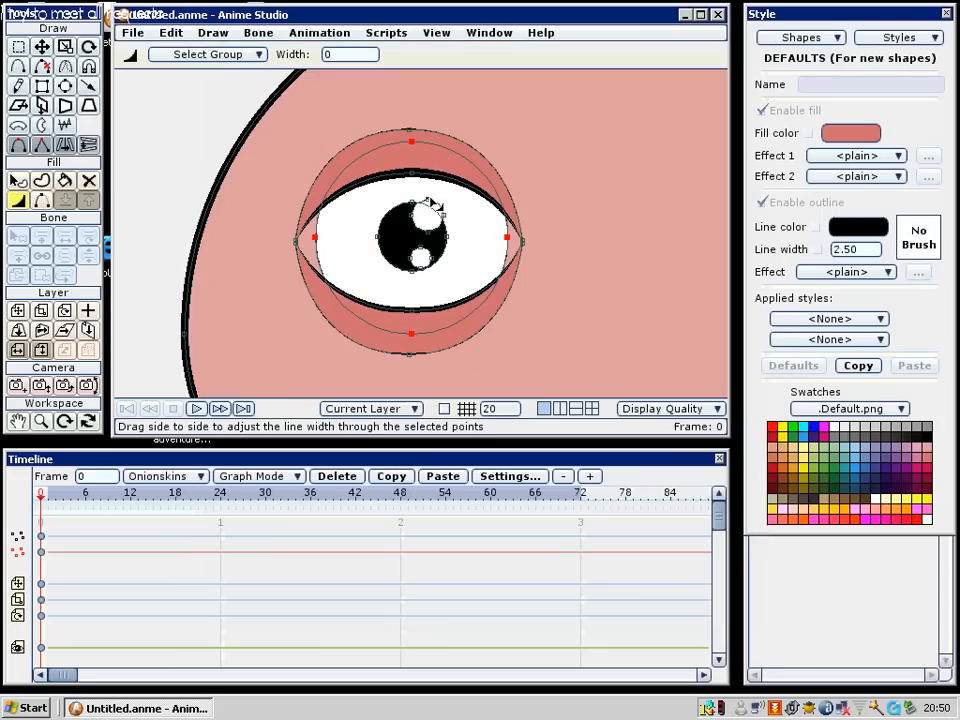
Duplicate the complete eye with its eyelids, pupil and highlights, and place the copy on the right side of the face
{"action": "key", "text": "g"}
{"action": "left_click", "coordinate": [445, 265]}
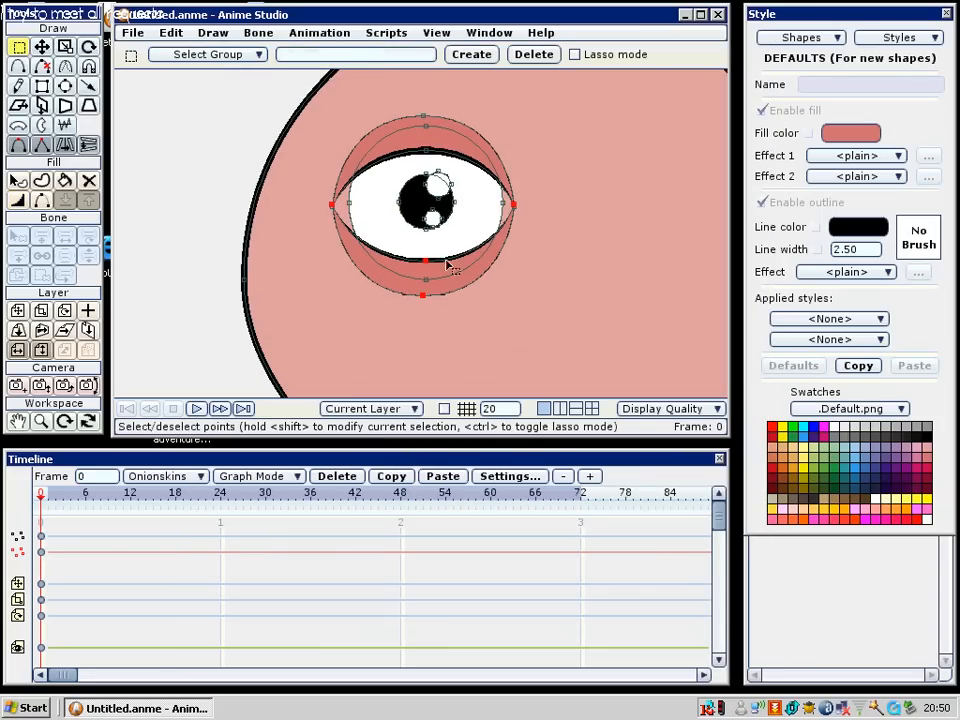
{"action": "left_click", "coordinate": [448, 239], "text": "shift"}
{"action": "scroll", "coordinate": [445, 143], "scroll_direction": "up", "scroll_amount": 5}
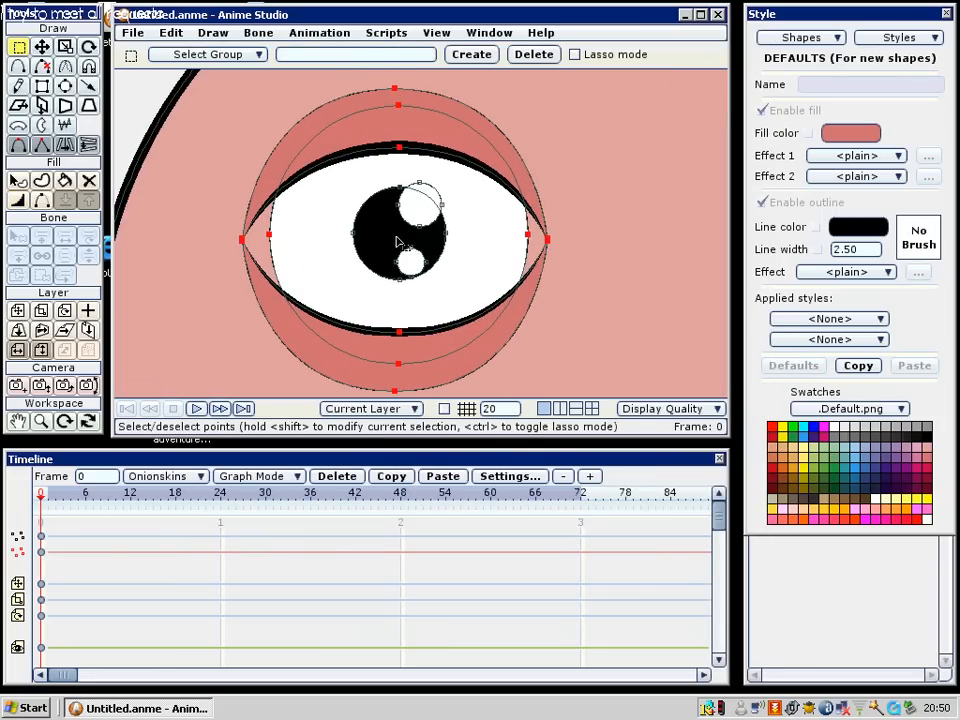
{"action": "scroll", "coordinate": [427, 242], "scroll_direction": "down", "scroll_amount": 6}
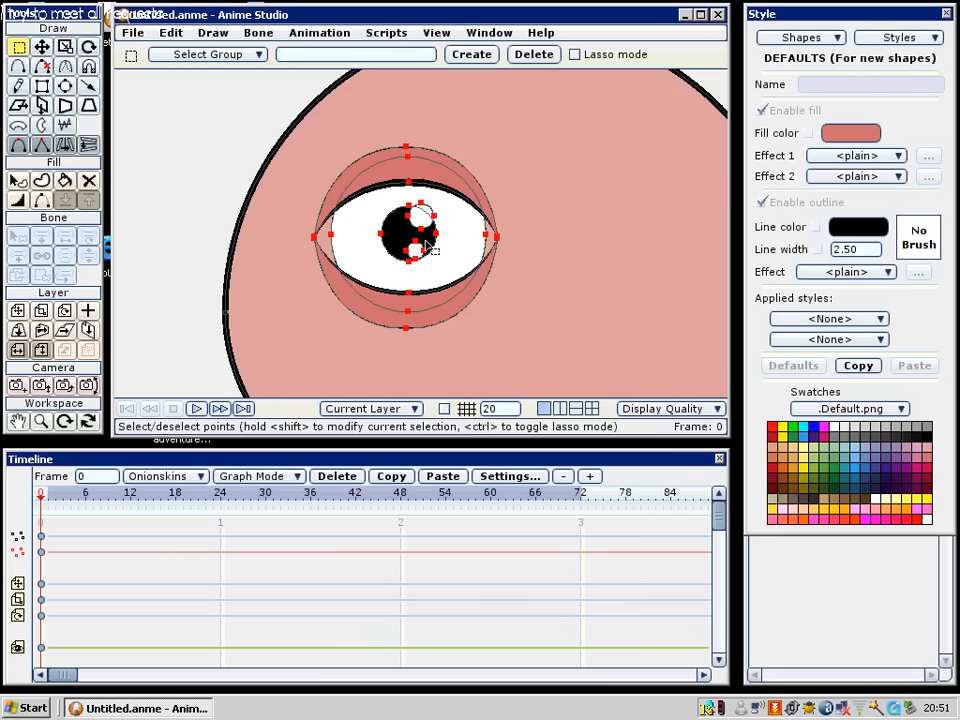
{"action": "key", "text": "ctrl+c"}
{"action": "key", "text": "ctrl+v"}
{"action": "key", "text": "t"}
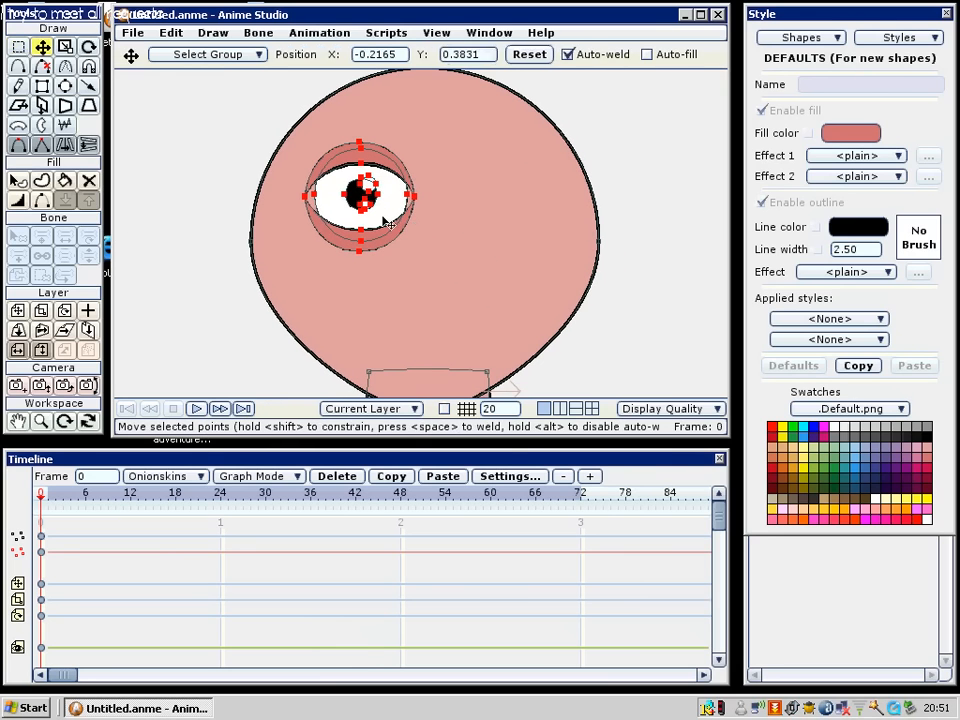
{"action": "left_click_drag", "start_coordinate": [388, 220], "coordinate": [510, 222]}
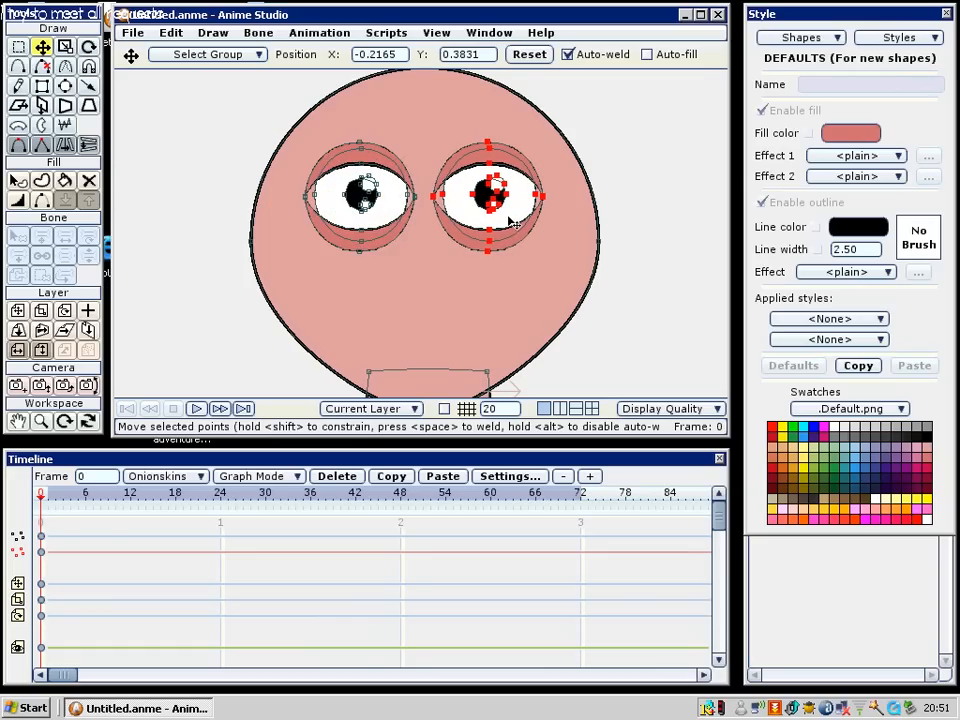
Draw a small nose circle between and just below the eyes and fill it with the darker pink
{"action": "left_click", "coordinate": [65, 86]}
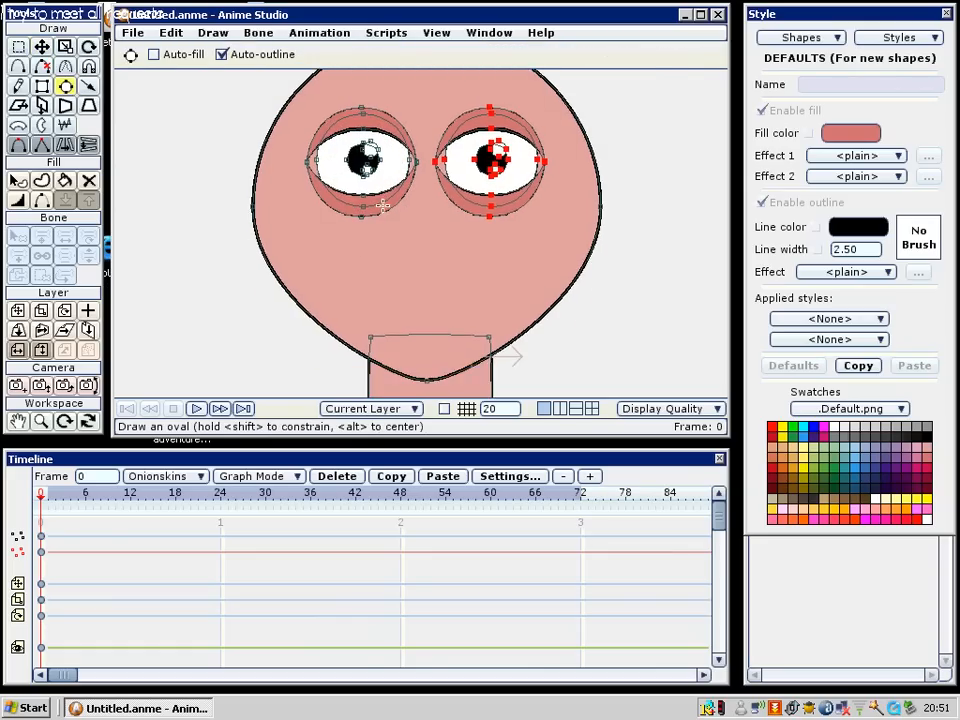
{"action": "scroll", "coordinate": [383, 204], "scroll_direction": "up", "scroll_amount": 4}
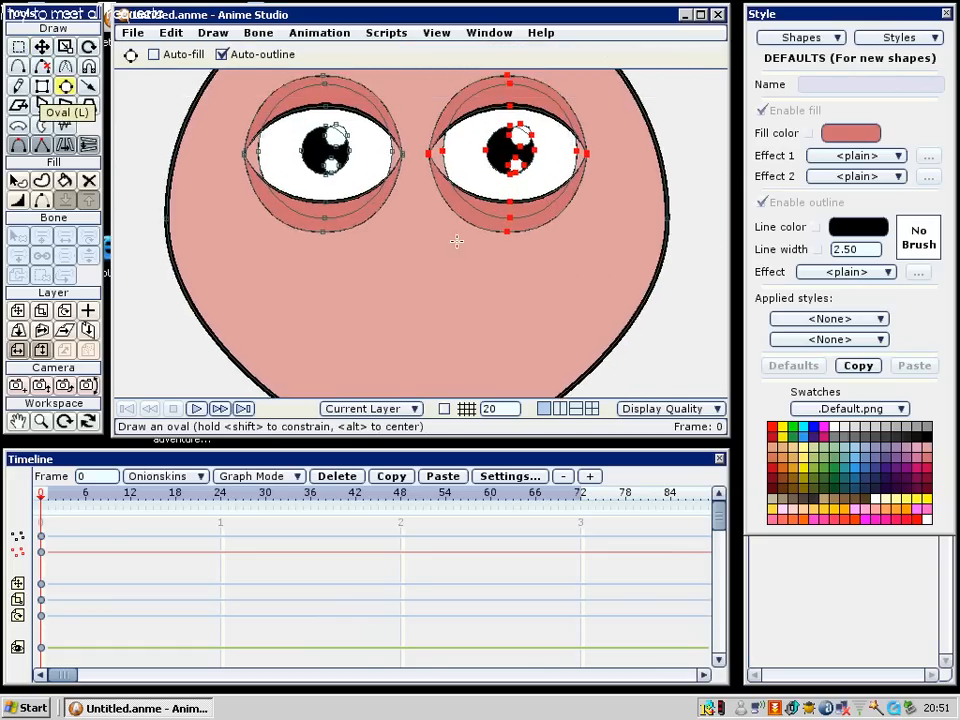
{"action": "scroll", "coordinate": [377, 199], "scroll_direction": "down", "scroll_amount": 4}
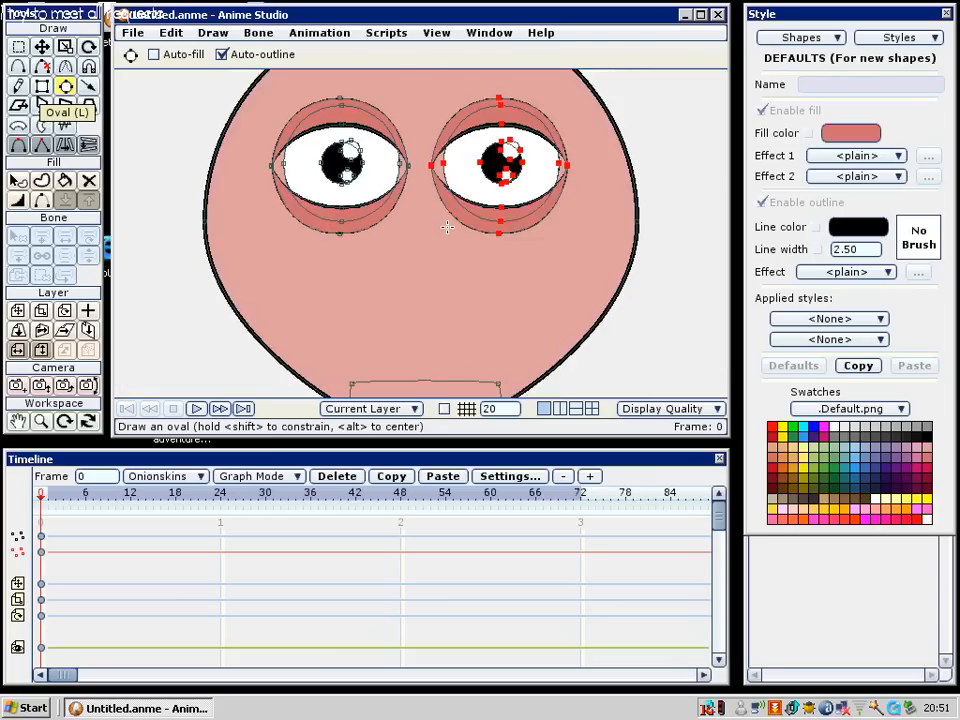
{"action": "scroll", "coordinate": [442, 227], "scroll_direction": "up", "scroll_amount": 1}
{"action": "scroll", "coordinate": [442, 227], "scroll_direction": "up", "scroll_amount": 1}
{"action": "left_click_drag", "start_coordinate": [401, 226], "coordinate": [442, 255]}
{"action": "key", "text": "u"}
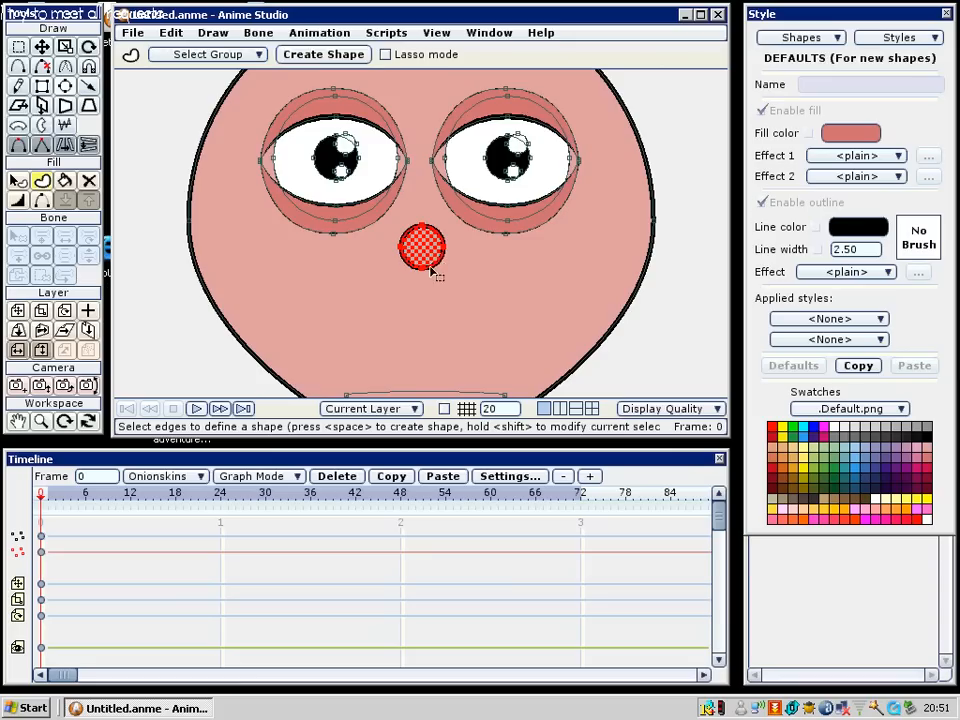
{"action": "key", "text": "space"}
Center the nose circle between the eyes and enlarge it to about one and a half times its size
{"action": "scroll", "coordinate": [430, 270], "scroll_direction": "up", "scroll_amount": 3}
{"action": "key", "text": "g"}
{"action": "left_click", "coordinate": [428, 268]}
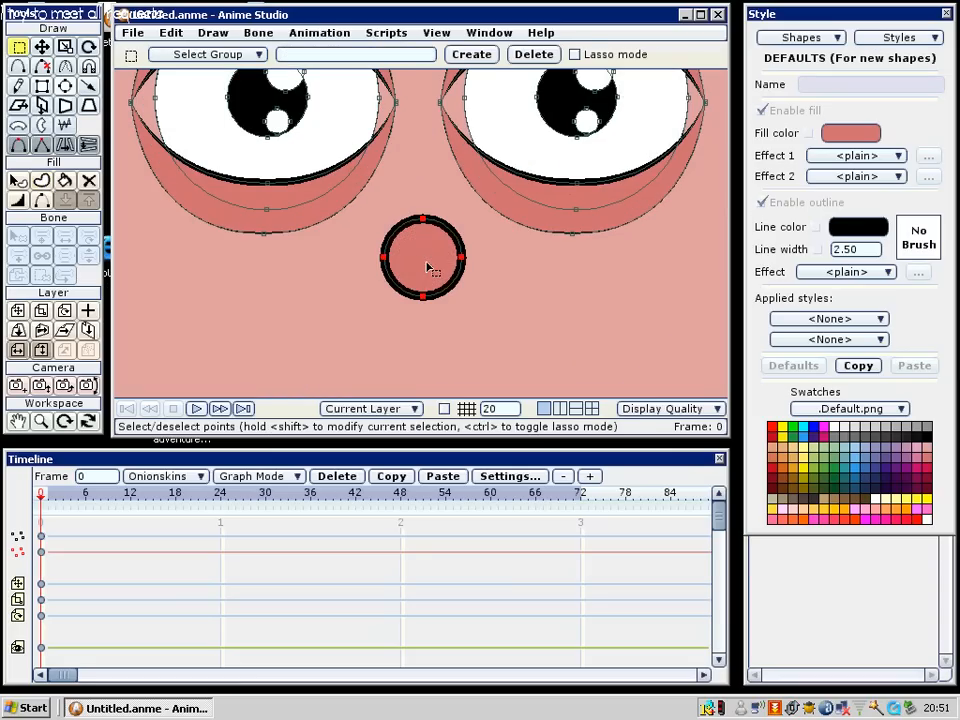
{"action": "key", "text": "t"}
{"action": "mouse_move", "coordinate": [427, 266]}
{"action": "left_mouse_down"}
{"action": "mouse_move", "coordinate": [417, 262]}
{"action": "mouse_move", "coordinate": [421, 269]}
{"action": "left_mouse_up"}
{"action": "key", "text": "s"}
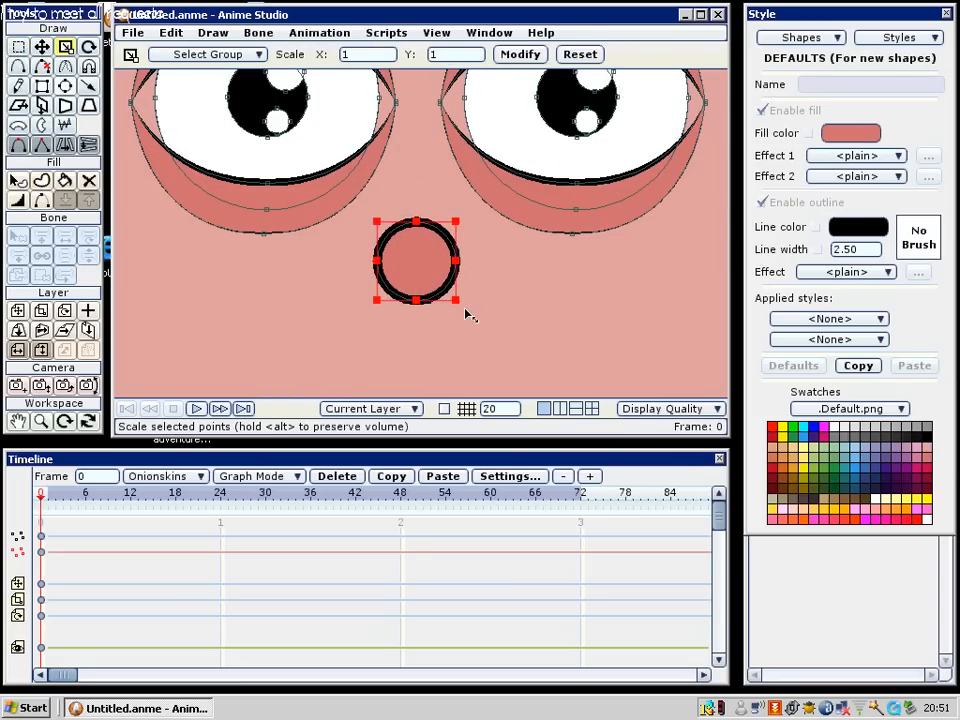
{"action": "left_click_drag", "start_coordinate": [466, 315], "coordinate": [477, 326]}
Hide the two upper outline edges of the nose, keeping only the lower half of its outline
{"action": "key", "text": "h"}
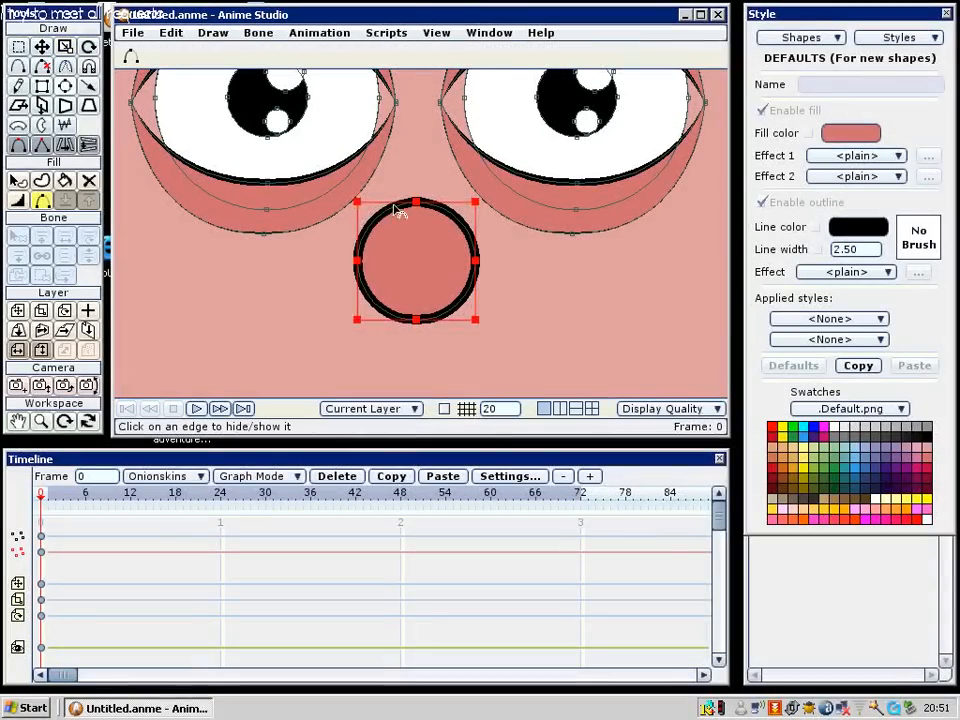
{"action": "left_click", "coordinate": [396, 208]}
{"action": "left_click", "coordinate": [440, 212]}
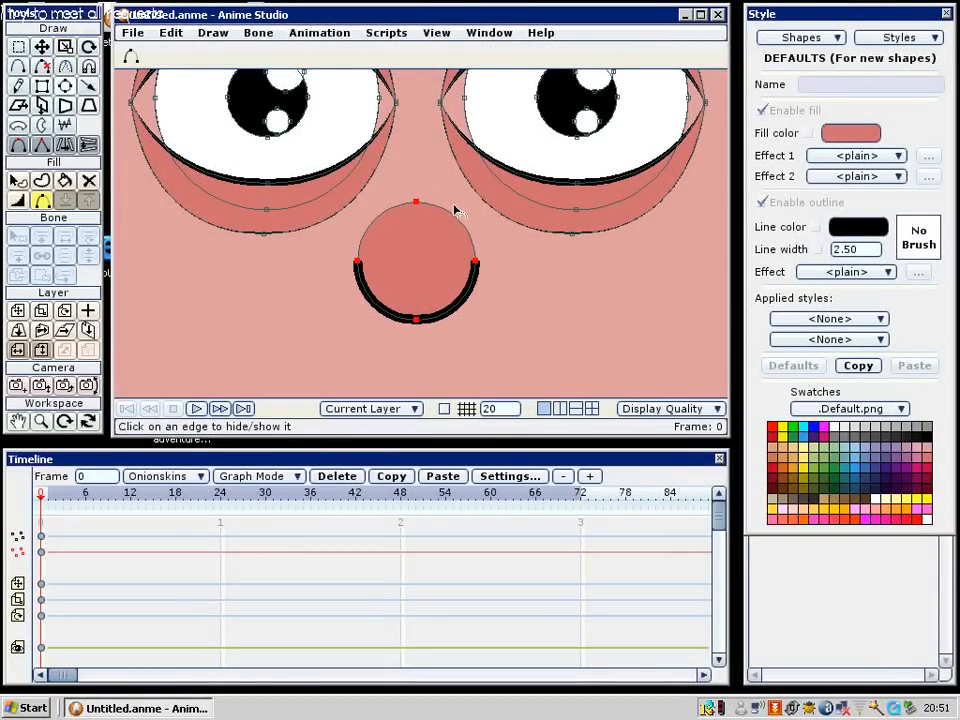
{"action": "left_click", "coordinate": [41, 201]}
{"action": "left_click", "coordinate": [450, 214]}
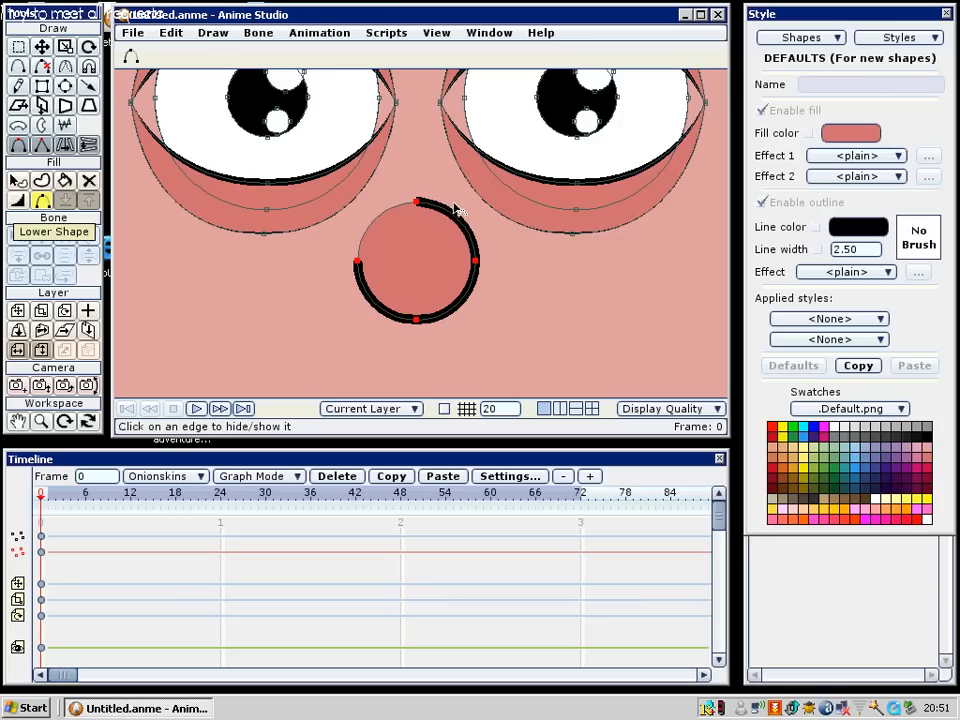
{"action": "left_click", "coordinate": [449, 213]}
{"action": "left_click", "coordinate": [457, 206]}
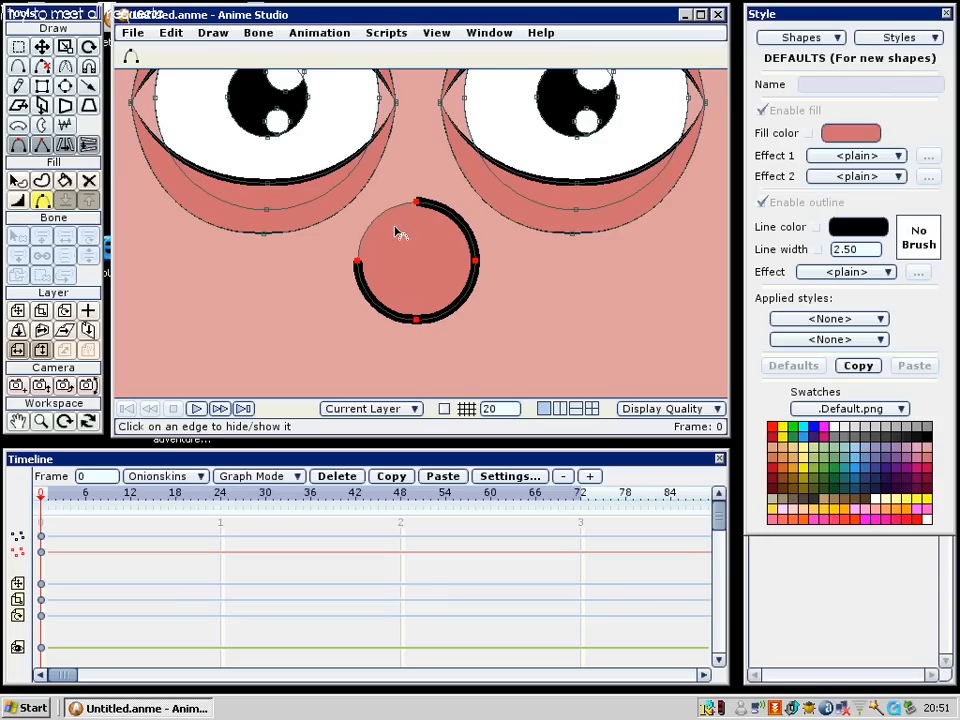
{"action": "left_click", "coordinate": [452, 218]}
Taper the nose outline by reducing the line width at its left and right points to 0
{"action": "key", "text": "g"}
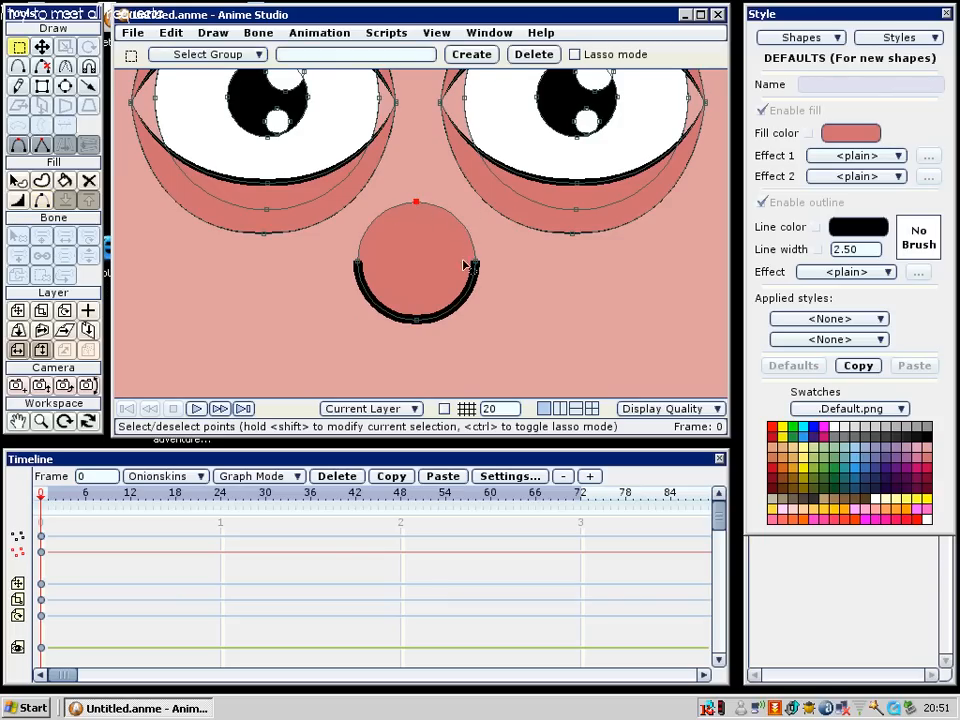
{"action": "key", "text": "w"}
{"action": "left_click_drag", "start_coordinate": [470, 263], "coordinate": [325, 263]}
{"action": "left_click_drag", "start_coordinate": [430, 238], "coordinate": [425, 213]}
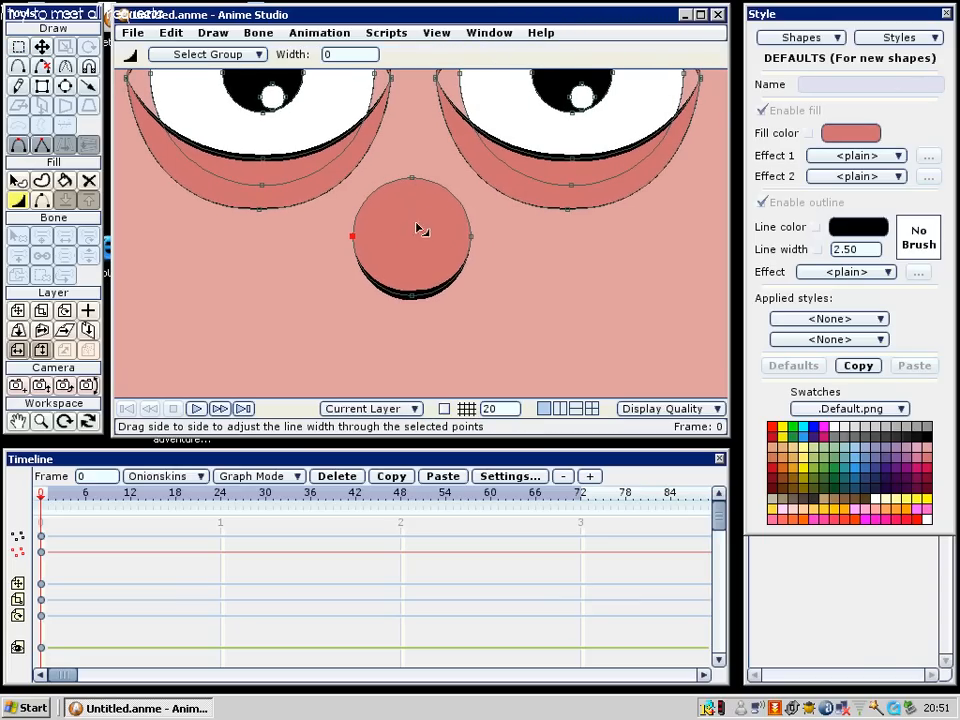
Flatten the nose into an oval by lowering its top point and raising its bottom point, and check it in a render
{"action": "key", "text": "g"}
{"action": "key", "text": "t"}
{"action": "left_click", "coordinate": [412, 190]}
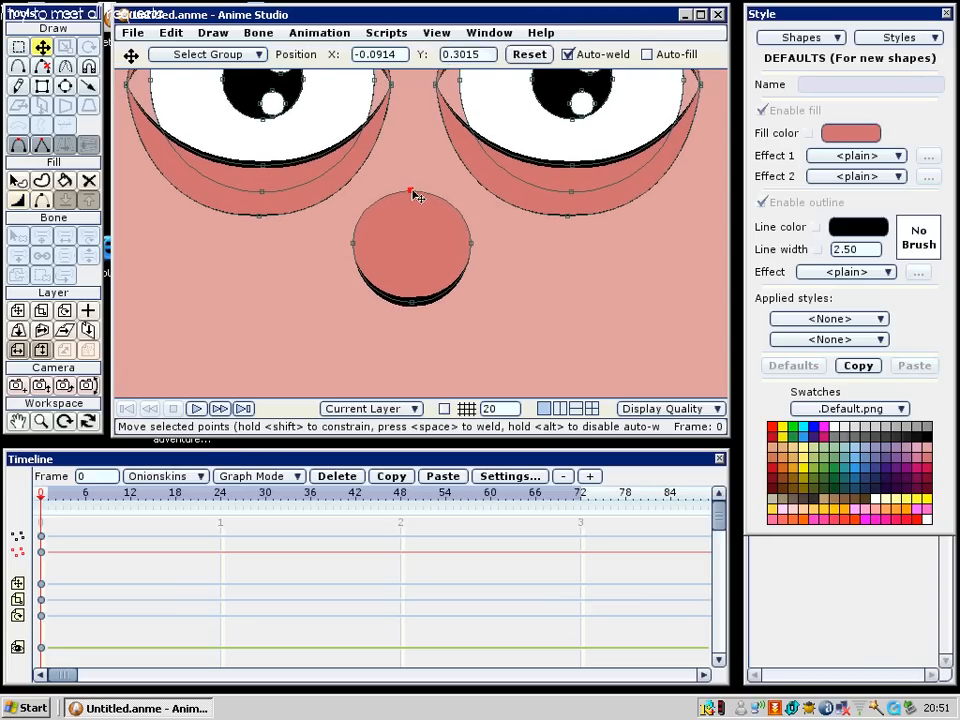
{"action": "scroll", "coordinate": [435, 240], "scroll_direction": "down", "scroll_amount": 3}
{"action": "scroll", "coordinate": [435, 242], "scroll_direction": "up", "scroll_amount": 2}
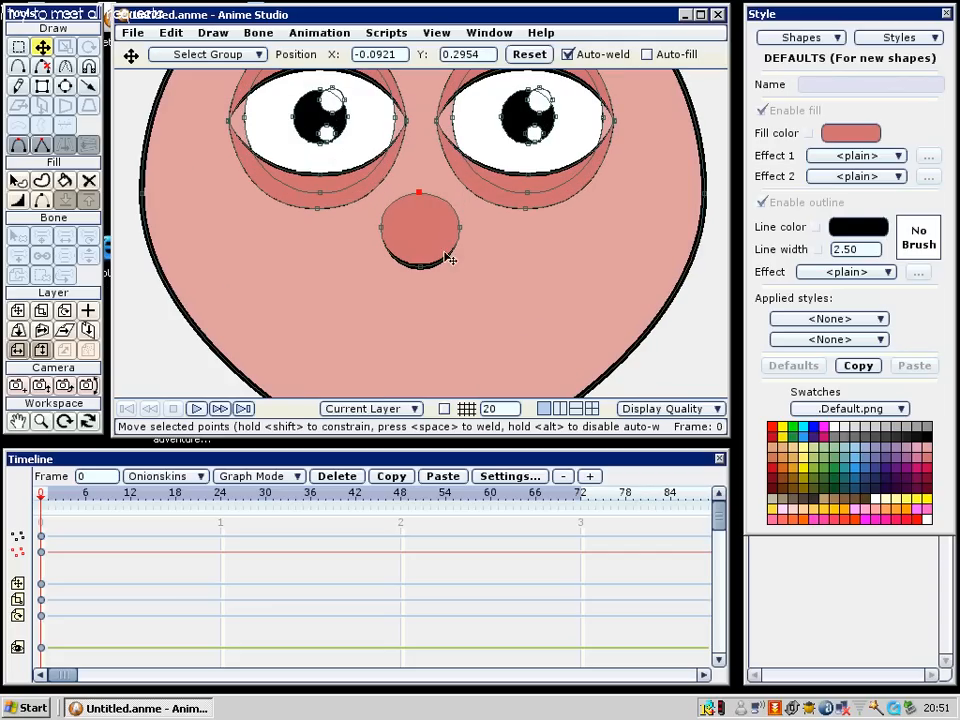
{"action": "key", "text": "c"}
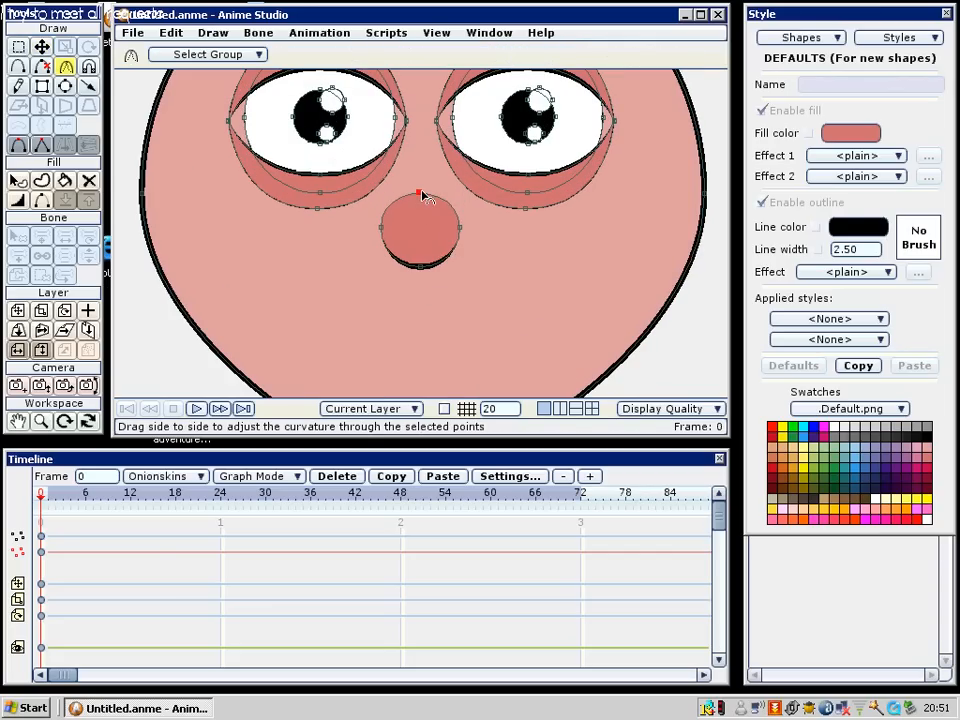
{"action": "key", "text": "t"}
{"action": "key", "text": "g"}
{"action": "left_click", "coordinate": [421, 266]}
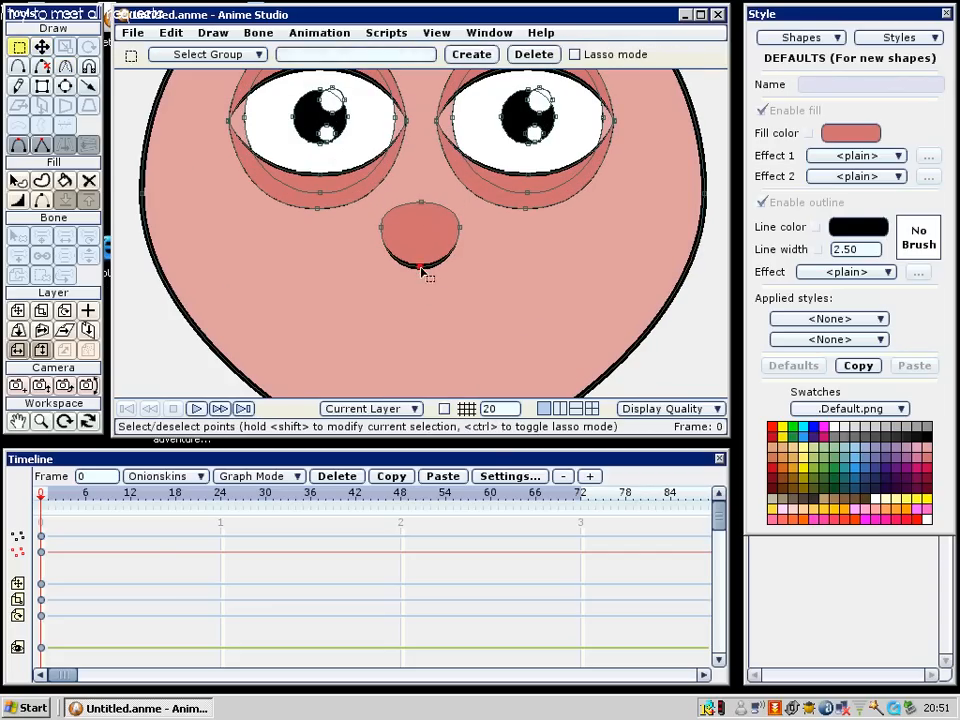
{"action": "key", "text": "t"}
{"action": "left_click_drag", "start_coordinate": [424, 261], "coordinate": [433, 259]}
{"action": "key", "text": "ctrl+r"}
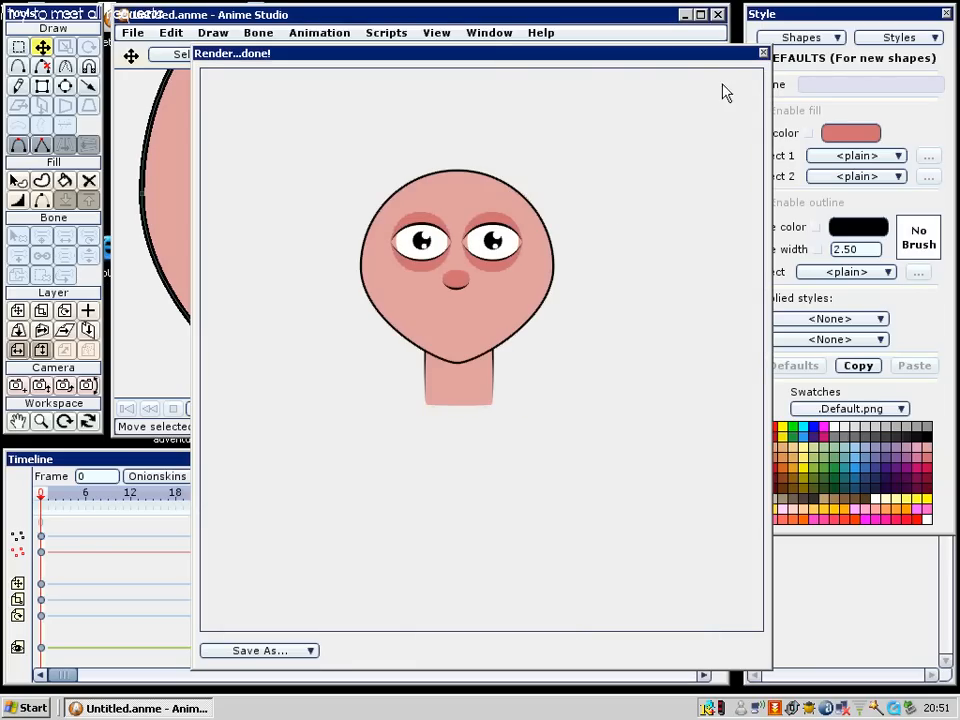
{"action": "left_click", "coordinate": [765, 53]}
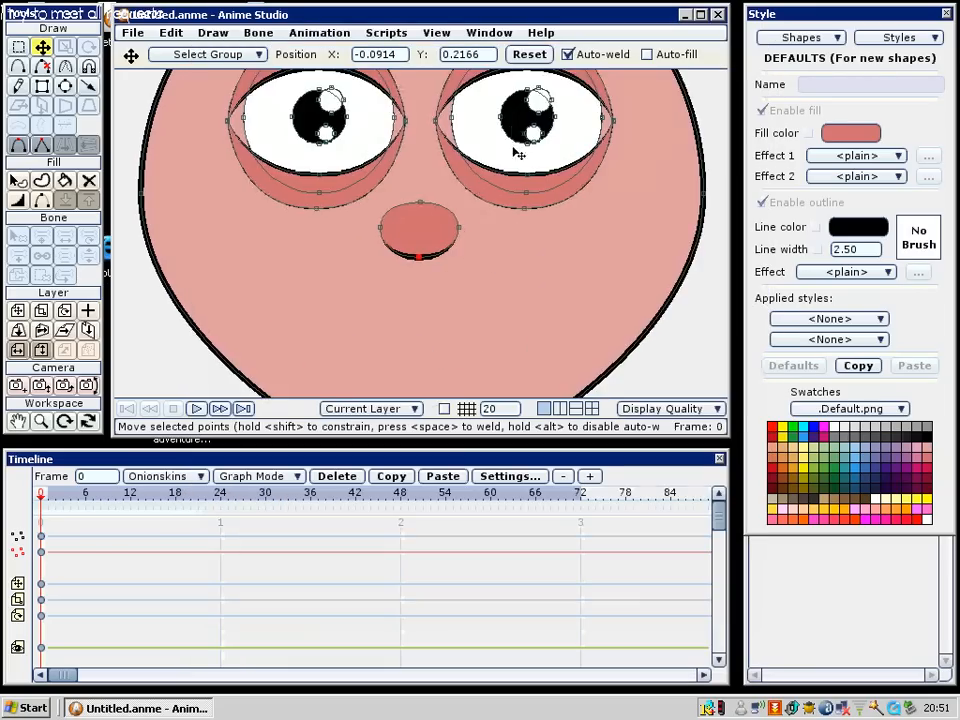
Draw a wide rectangle below the nose for the mouth and fill it with white, with a 2.50 black outline
{"action": "left_click_drag", "start_coordinate": [509, 210], "coordinate": [500, 153]}
{"action": "scroll", "coordinate": [490, 165], "scroll_direction": "down", "scroll_amount": 3}
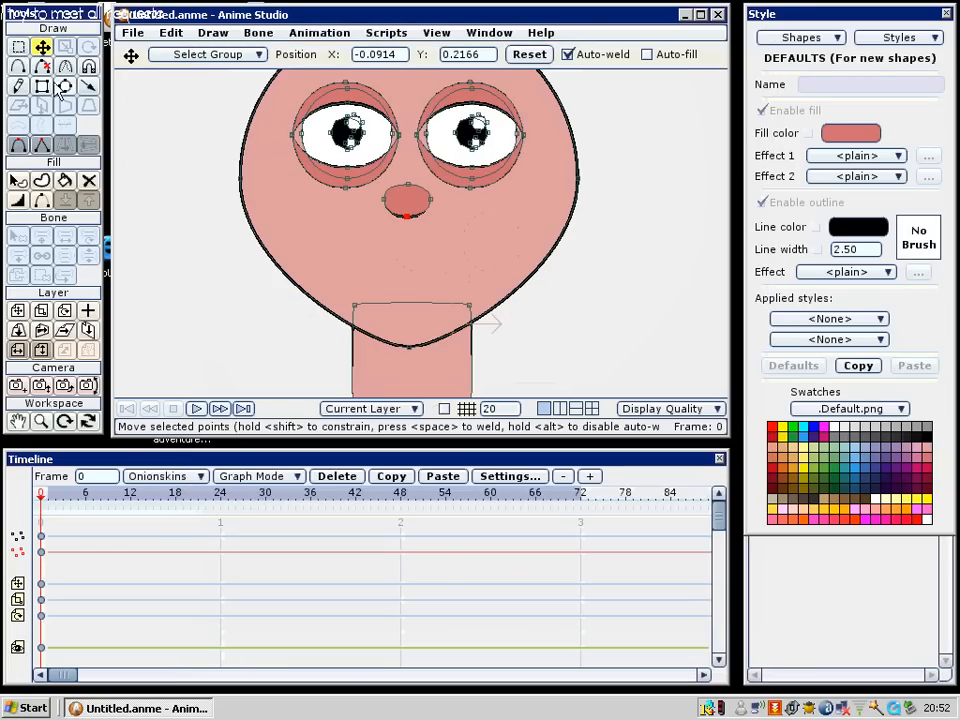
{"action": "left_click", "coordinate": [41, 86]}
{"action": "left_click", "coordinate": [835, 427]}
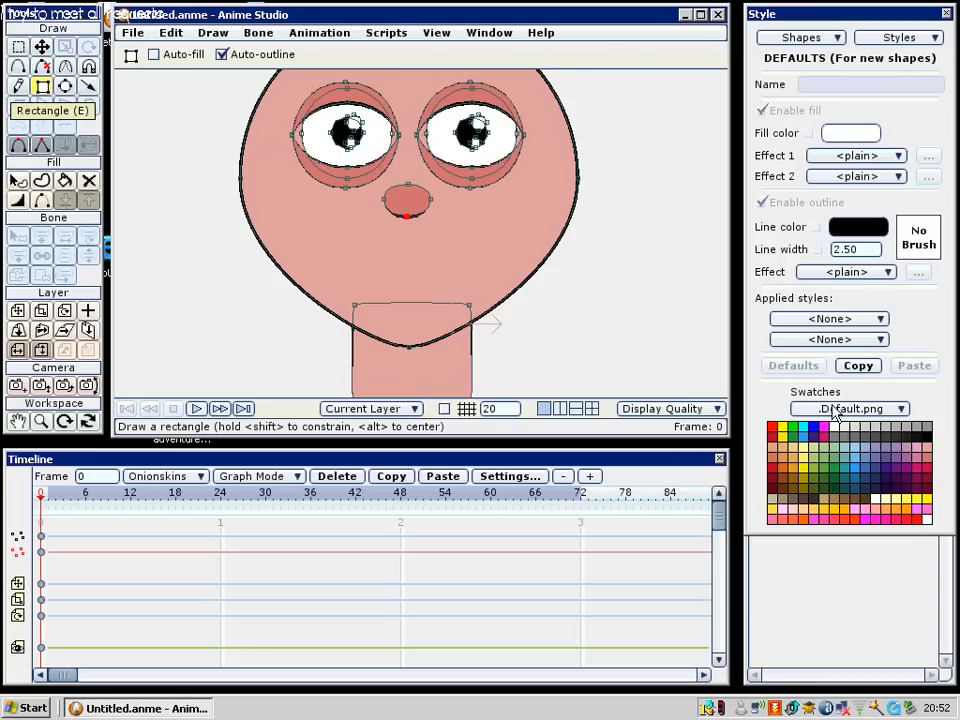
{"action": "scroll", "coordinate": [375, 229], "scroll_direction": "up", "scroll_amount": 2}
{"action": "left_click_drag", "start_coordinate": [321, 219], "coordinate": [461, 359]}
{"action": "mouse_move", "coordinate": [463, 282]}
{"action": "left_mouse_down"}
{"action": "mouse_move", "coordinate": [474, 379]}
{"action": "mouse_move", "coordinate": [469, 276]}
{"action": "mouse_move", "coordinate": [474, 294]}
{"action": "mouse_move", "coordinate": [487, 279]}
{"action": "mouse_move", "coordinate": [490, 298]}
{"action": "left_mouse_up"}
{"action": "key", "text": "u"}
{"action": "scroll", "coordinate": [497, 299], "scroll_direction": "up", "scroll_amount": 5}
{"action": "scroll", "coordinate": [497, 299], "scroll_direction": "down", "scroll_amount": 5}
{"action": "key", "text": "space"}
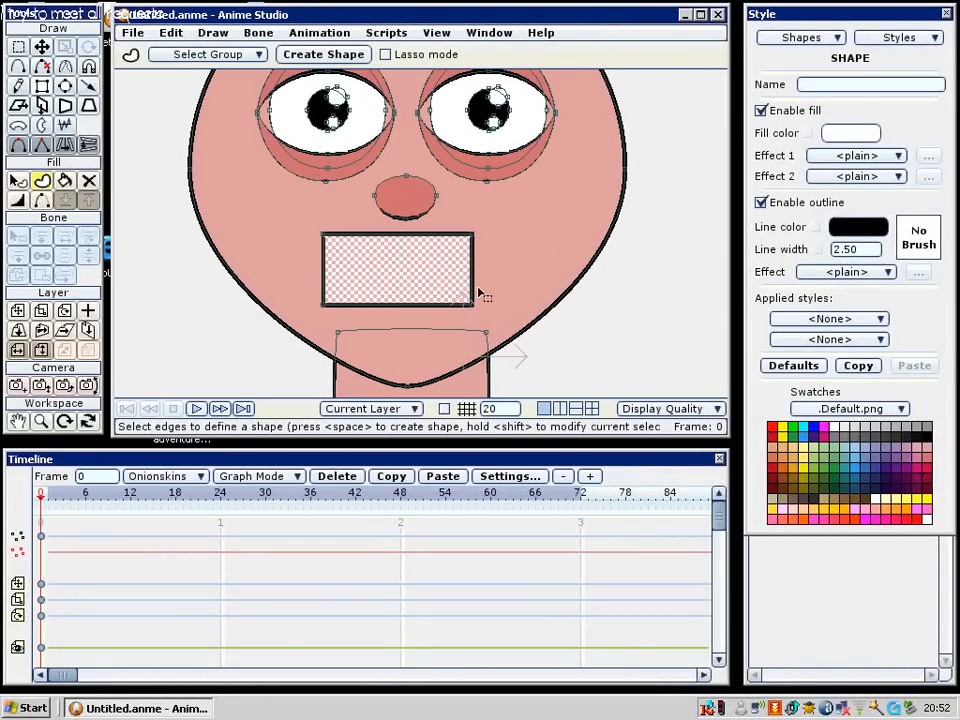
Thin the outline of the mouth rectangle by setting the line width of all four corner points to 1.3750
{"action": "scroll", "coordinate": [414, 272], "scroll_direction": "up", "scroll_amount": 3}
{"action": "key", "text": "g"}
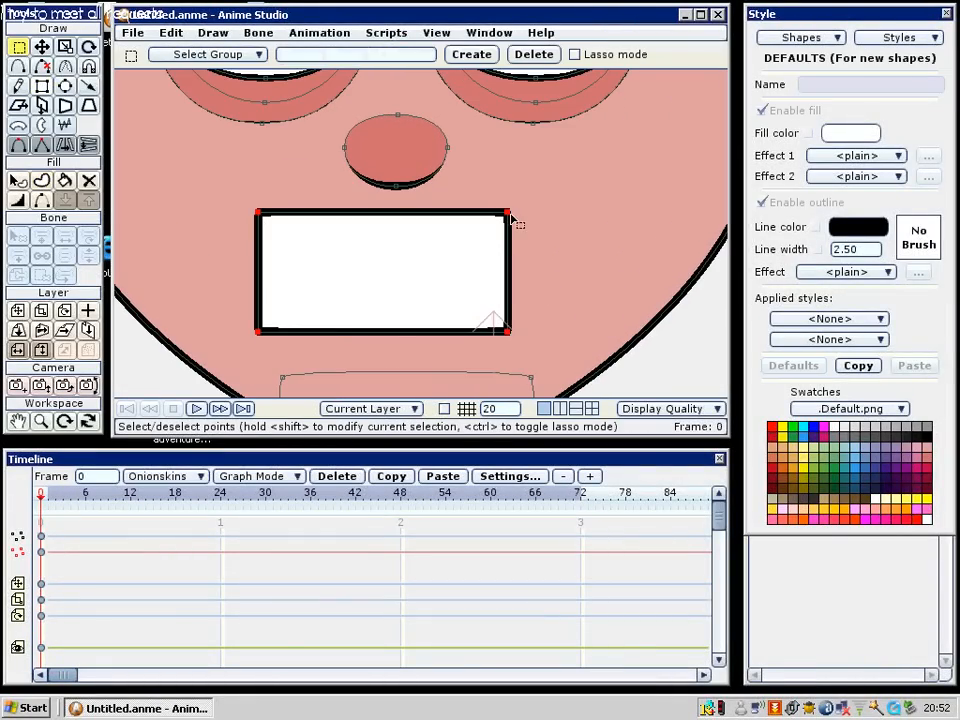
{"action": "left_click", "coordinate": [509, 214]}
{"action": "key", "text": "t"}
{"action": "scroll", "coordinate": [499, 259], "scroll_direction": "down", "scroll_amount": 2}
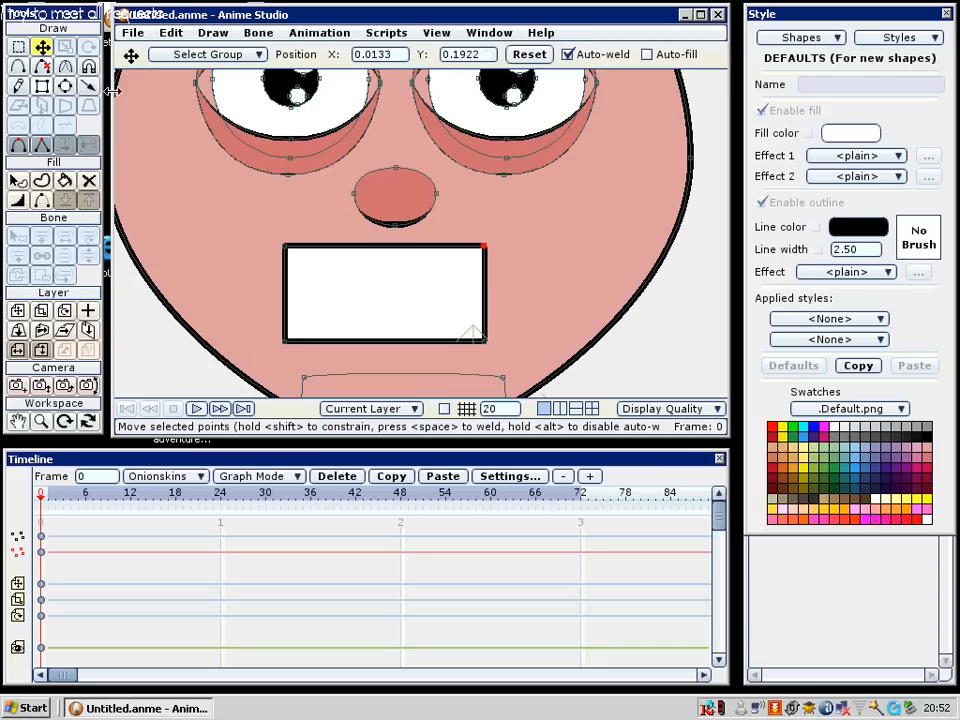
{"action": "left_click", "coordinate": [42, 87]}
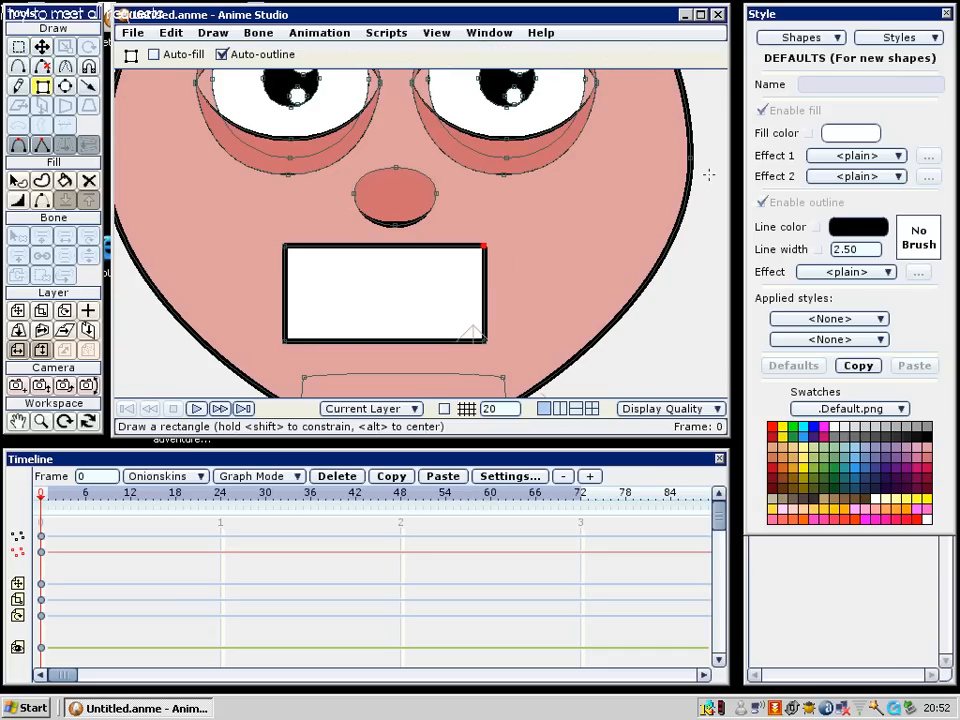
{"action": "scroll", "coordinate": [386, 264], "scroll_direction": "up", "scroll_amount": 4}
{"action": "left_click_drag", "start_coordinate": [402, 275], "coordinate": [447, 201]}
{"action": "key", "text": "g"}
{"action": "left_click", "coordinate": [424, 250]}
{"action": "key", "text": "w"}
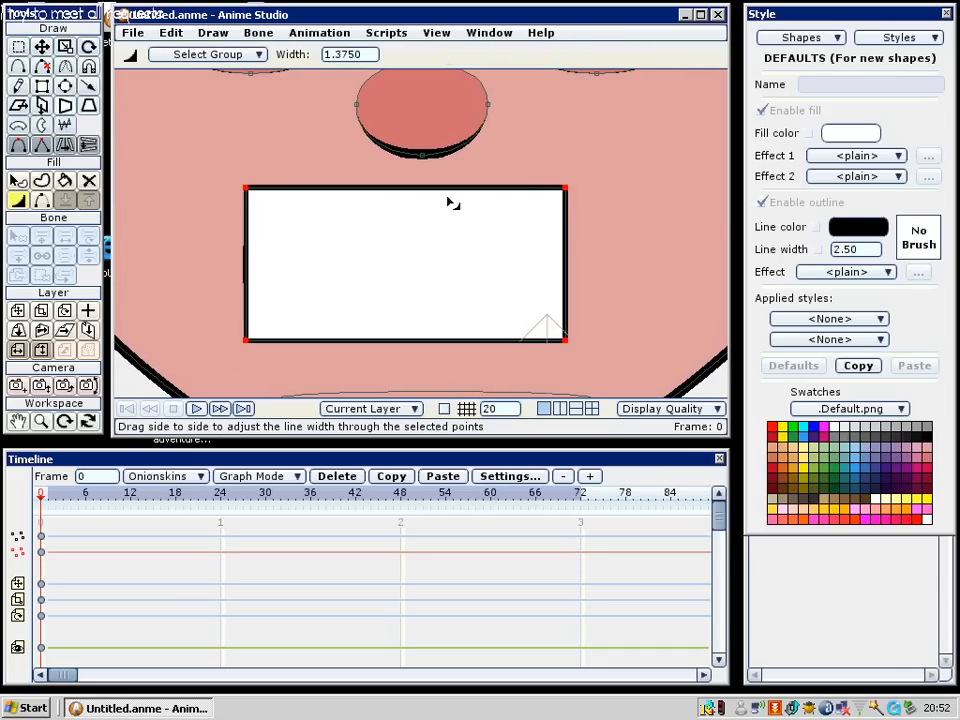
Rearrange three of the mouth rectangle's corners to form a dipped top-centre point, a left mouth corner and a low bottom-centre point
{"action": "key", "text": "a"}
{"action": "key", "text": "g"}
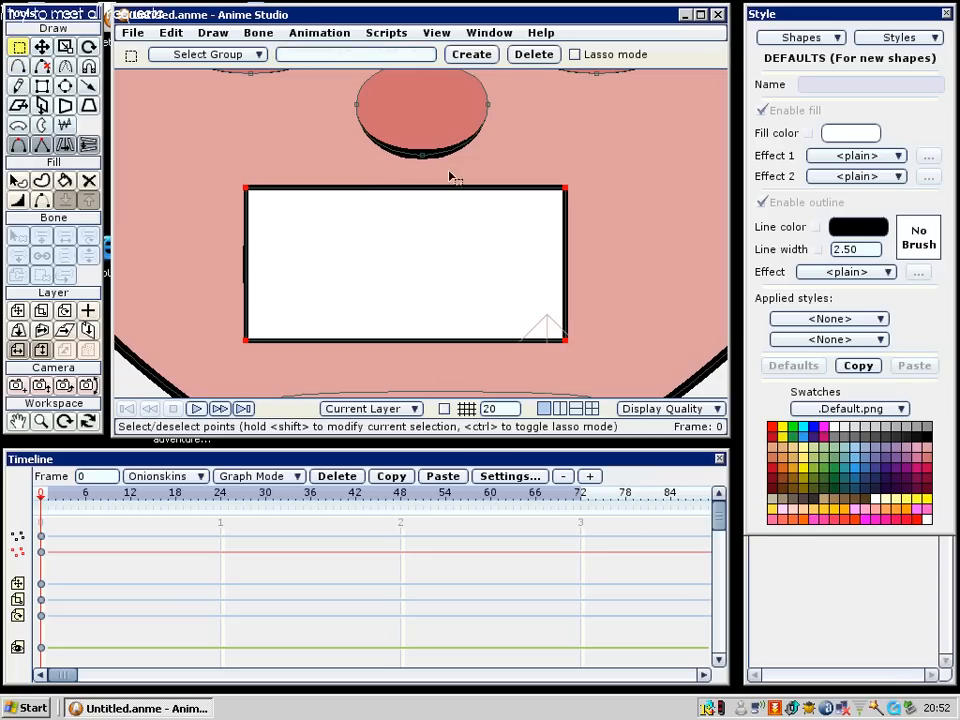
{"action": "key", "text": "t"}
{"action": "key", "text": "g"}
{"action": "key", "text": "t"}
{"action": "left_click_drag", "start_coordinate": [257, 197], "coordinate": [413, 225]}
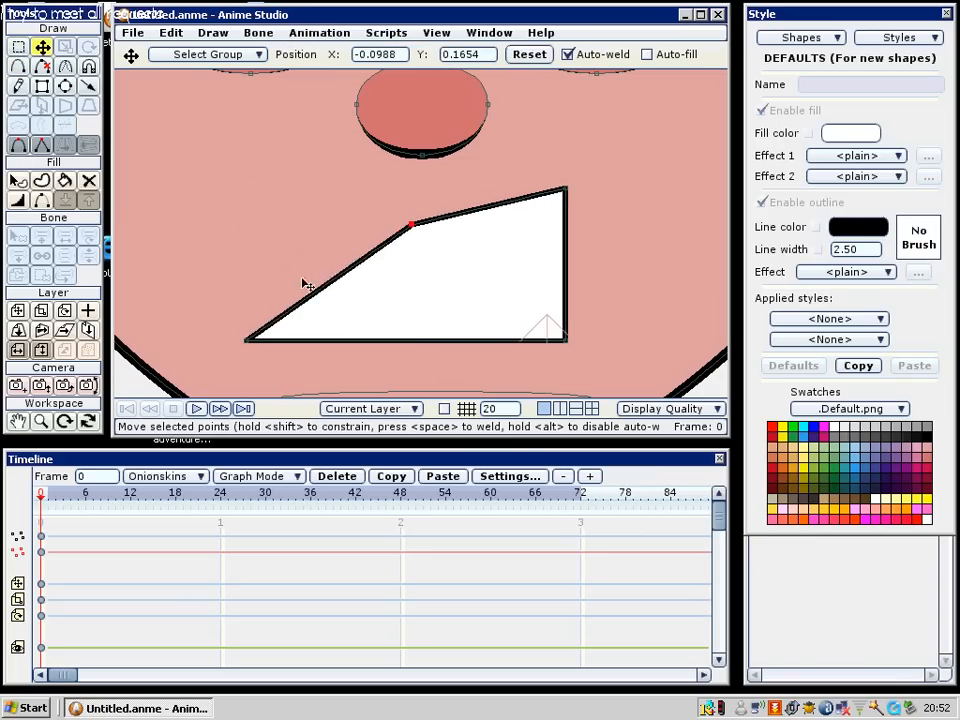
{"action": "left_click_drag", "start_coordinate": [248, 339], "coordinate": [350, 175]}
{"action": "left_click_drag", "start_coordinate": [565, 338], "coordinate": [422, 383]}
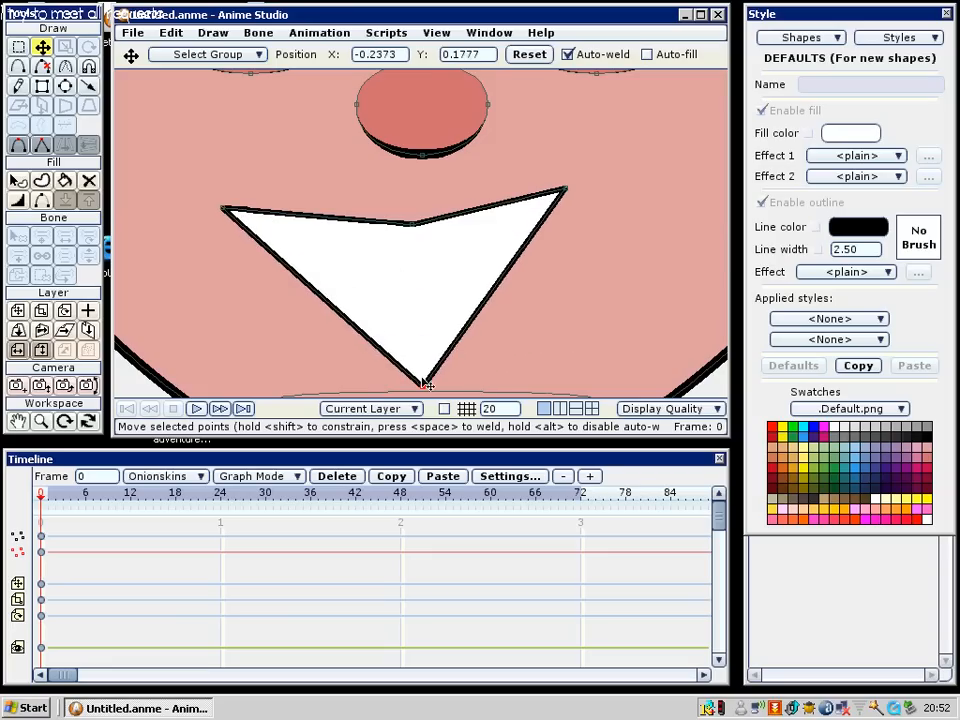
Adjust the mouth's four points so the shape is roughly symmetrical and centered under the nose
{"action": "scroll", "coordinate": [479, 245], "scroll_direction": "down", "scroll_amount": 2}
{"action": "left_click_drag", "start_coordinate": [477, 225], "coordinate": [508, 236]}
{"action": "left_click_drag", "start_coordinate": [408, 248], "coordinate": [413, 254]}
{"action": "left_click_drag", "start_coordinate": [330, 252], "coordinate": [332, 258]}
{"action": "left_click_drag", "start_coordinate": [386, 339], "coordinate": [398, 344]}
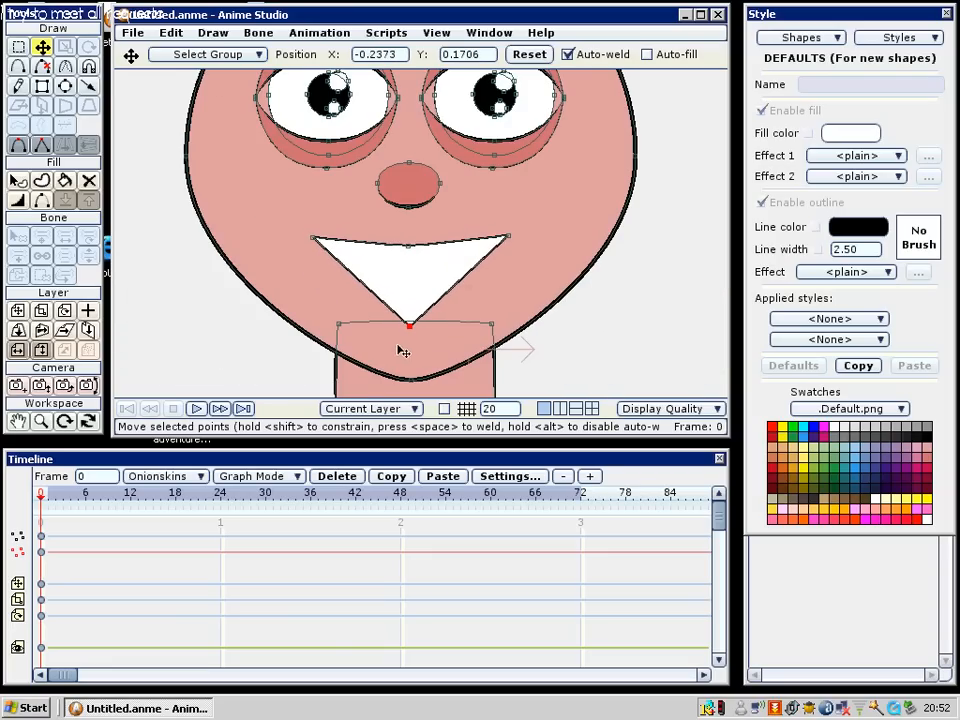
Increase the curvature of the mouth's top-centre and bottom-centre points to round it into a smile
{"action": "key", "text": "g"}
{"action": "left_click", "coordinate": [411, 257], "text": "shift"}
{"action": "left_click_drag", "start_coordinate": [434, 288], "coordinate": [423, 264]}
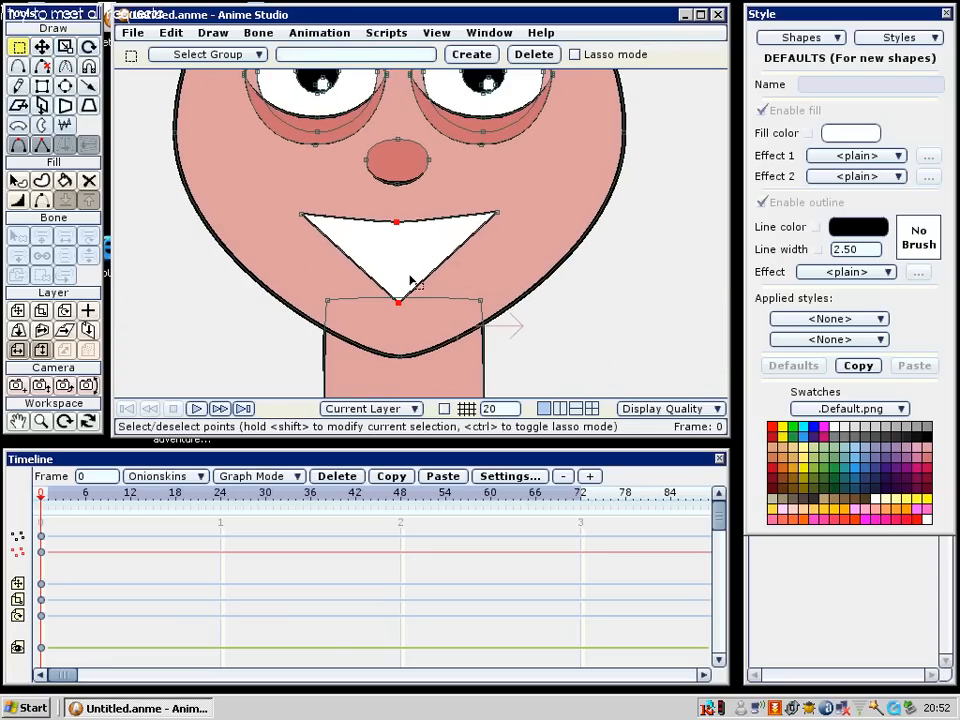
{"action": "key", "text": "c"}
{"action": "left_click_drag", "start_coordinate": [400, 306], "coordinate": [890, 257]}
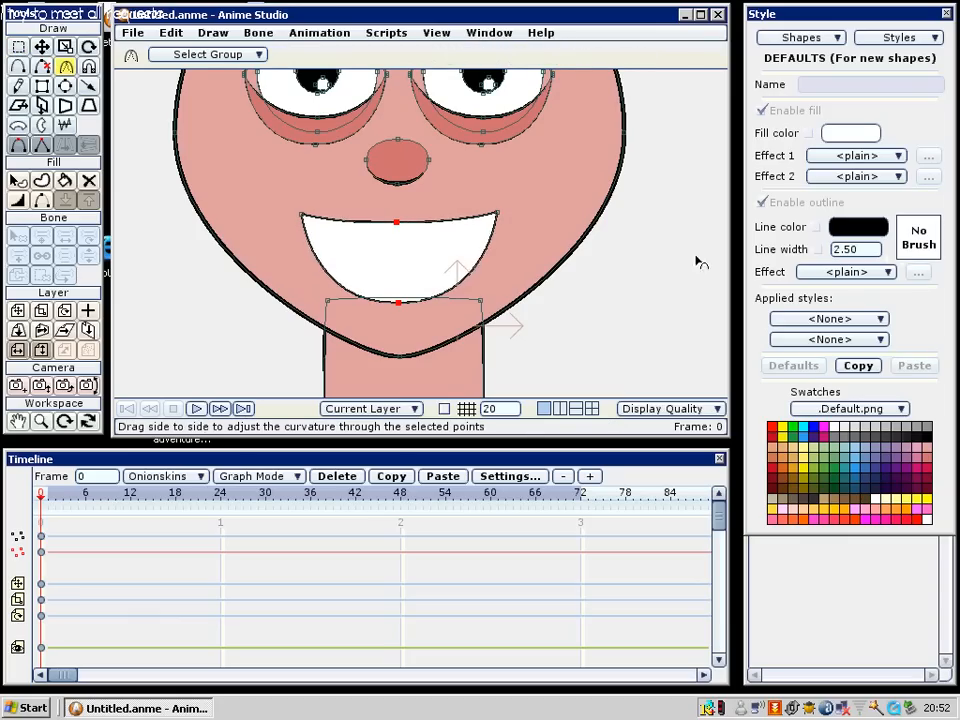
{"action": "left_click_drag", "start_coordinate": [464, 255], "coordinate": [486, 267]}
Make the smile thinner by lowering the middle of its upper edge and raising the middle of its lower edge
{"action": "scroll", "coordinate": [486, 267], "scroll_direction": "up", "scroll_amount": 3}
{"action": "key", "text": "g"}
{"action": "left_click", "coordinate": [414, 236]}
{"action": "key", "text": "t"}
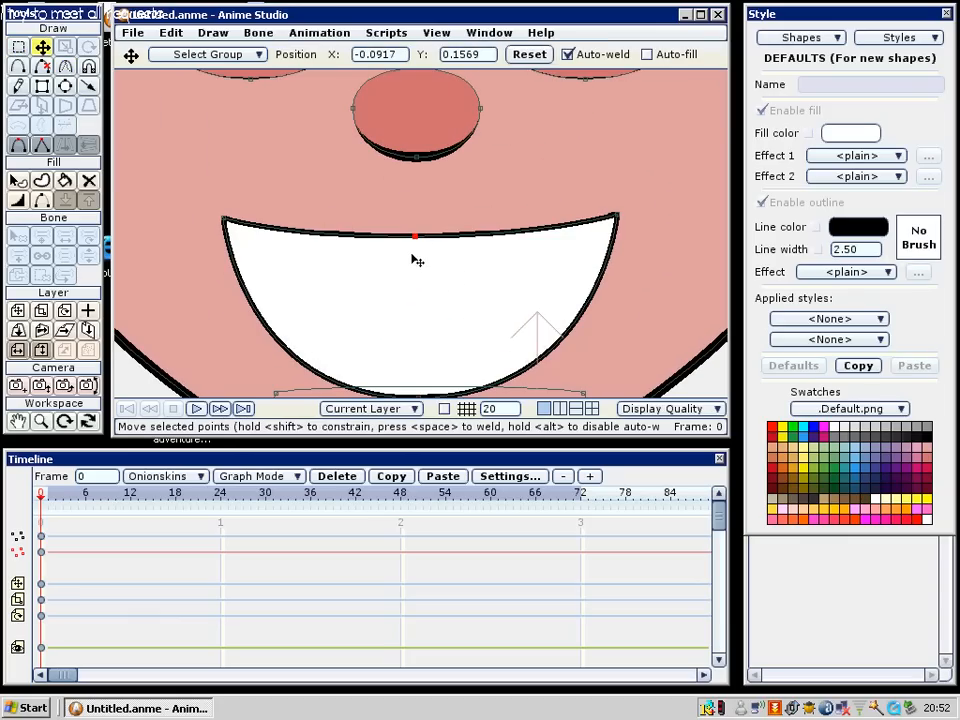
{"action": "left_click_drag", "start_coordinate": [412, 240], "coordinate": [412, 276]}
{"action": "scroll", "coordinate": [456, 278], "scroll_direction": "down", "scroll_amount": 2}
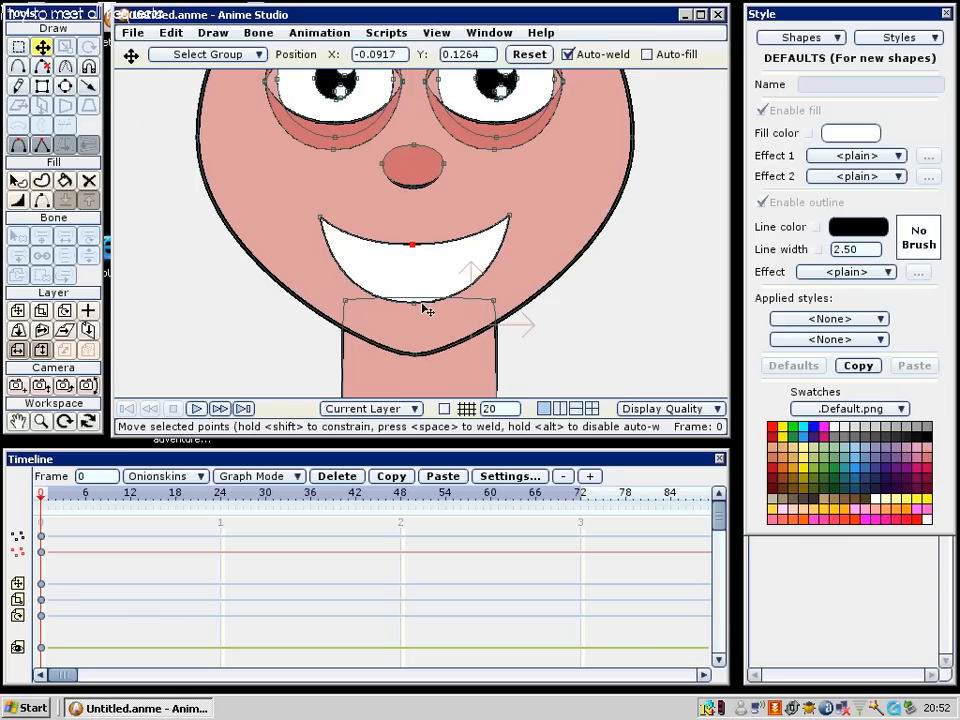
{"action": "key", "text": "g"}
{"action": "key", "text": "t"}
{"action": "left_click_drag", "start_coordinate": [415, 300], "coordinate": [416, 275]}
Widen the smile by pulling its left and right corners outward toward the cheeks
{"action": "scroll", "coordinate": [475, 256], "scroll_direction": "up", "scroll_amount": 2}
{"action": "left_click_drag", "start_coordinate": [564, 198], "coordinate": [596, 200]}
{"action": "mouse_move", "coordinate": [290, 200]}
{"action": "left_mouse_down"}
{"action": "mouse_move", "coordinate": [253, 225]}
{"action": "mouse_move", "coordinate": [242, 221]}
{"action": "left_mouse_up"}
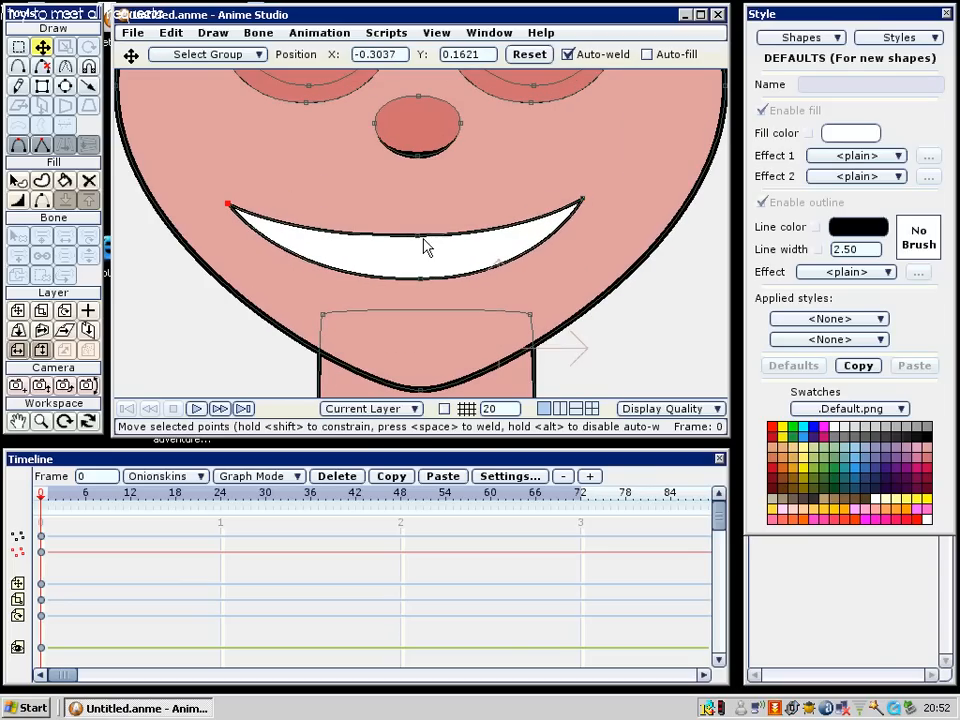
Shift the middle points of the smile's lower and upper edges slightly to the left
{"action": "key", "text": "g"}
{"action": "left_click", "coordinate": [420, 278]}
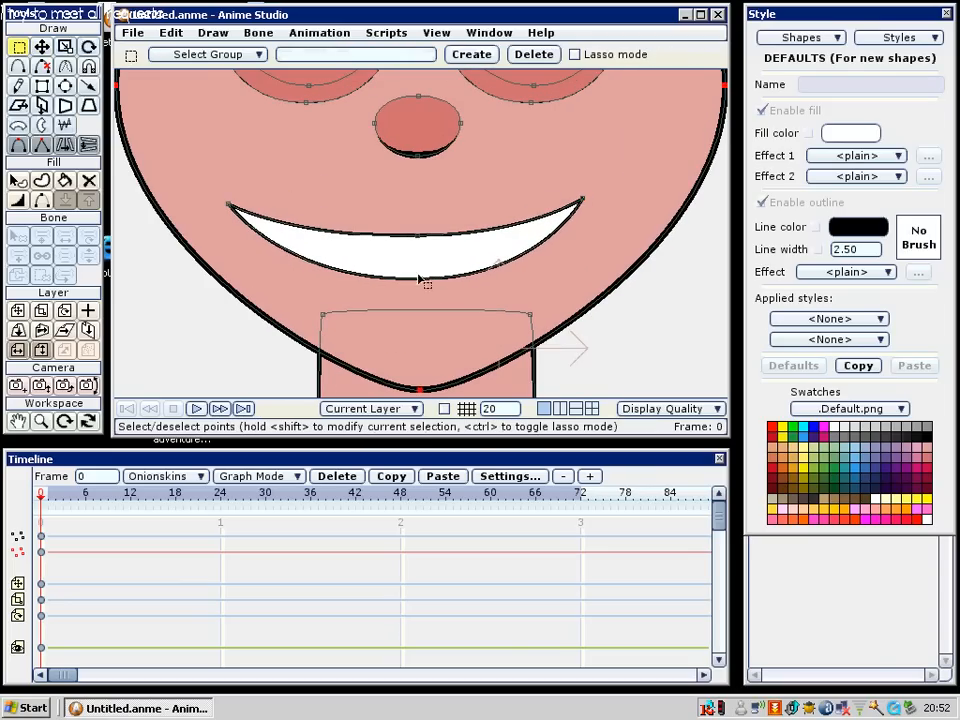
{"action": "key", "text": "t"}
{"action": "left_click_drag", "start_coordinate": [422, 279], "coordinate": [407, 240]}
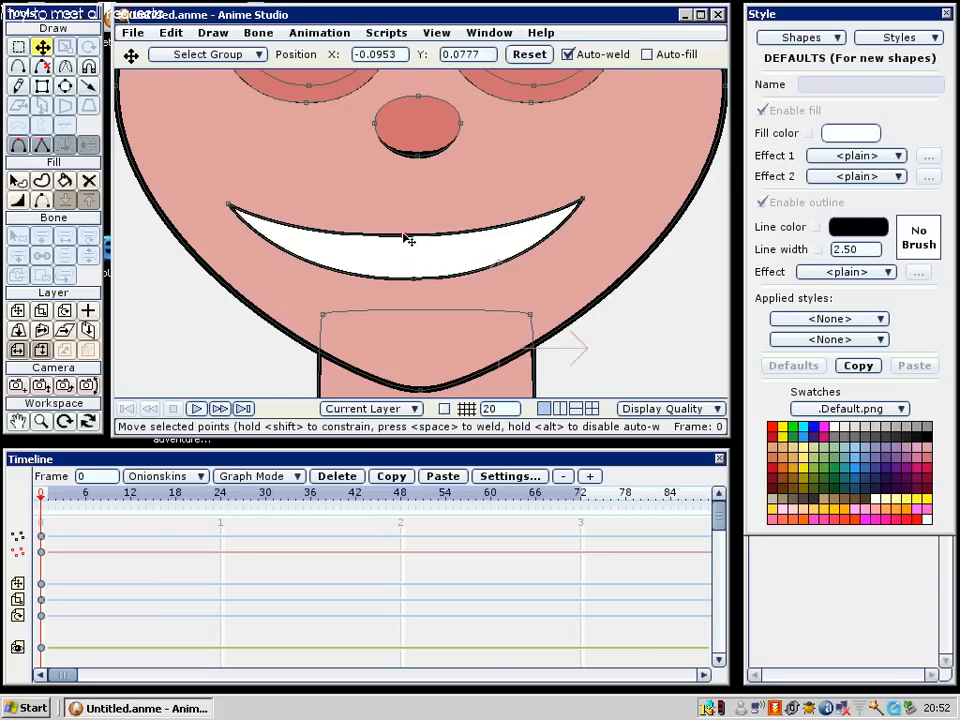
Move the whole mouth slightly to the right to center it under the nose
{"action": "scroll", "coordinate": [437, 274], "scroll_direction": "down", "scroll_amount": 2}
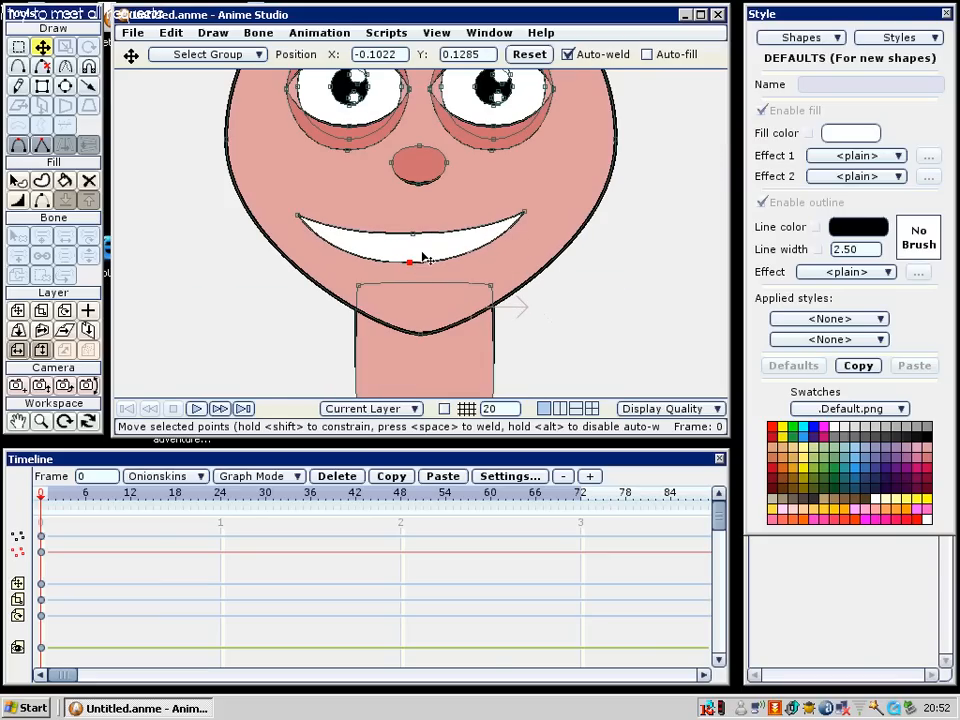
{"action": "key", "text": "g"}
{"action": "double_click", "coordinate": [435, 263]}
{"action": "key", "text": "t"}
{"action": "left_click_drag", "start_coordinate": [435, 261], "coordinate": [442, 260]}
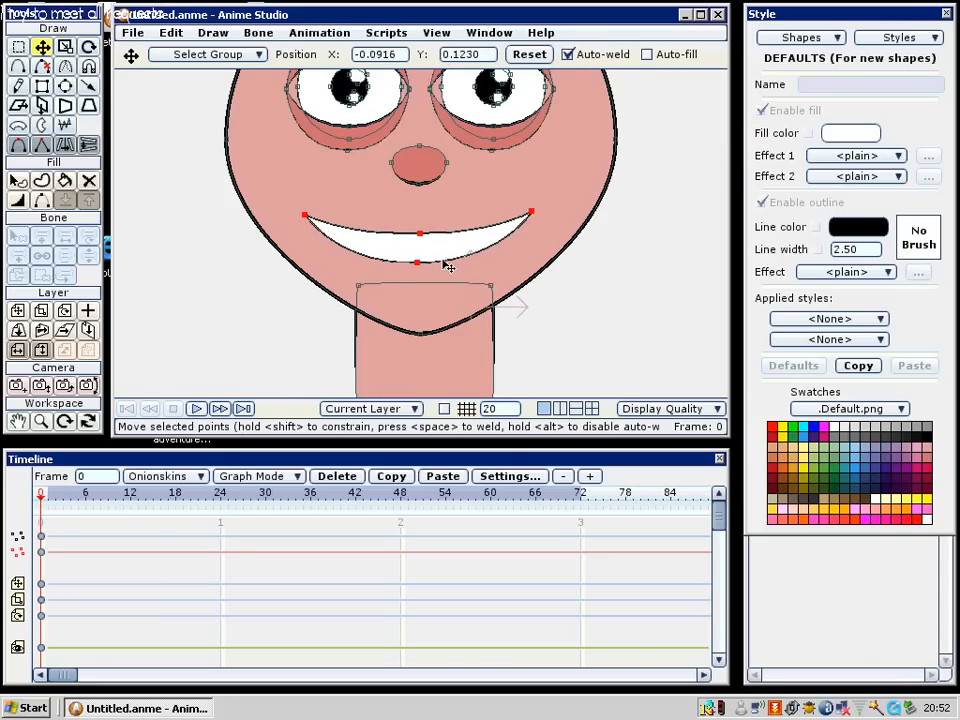
Move the mouth slightly lower on the face and pull its two corners inward and down to narrow the smile
{"action": "scroll", "coordinate": [452, 268], "scroll_direction": "down", "scroll_amount": 3}
{"action": "scroll", "coordinate": [466, 262], "scroll_direction": "up", "scroll_amount": 2}
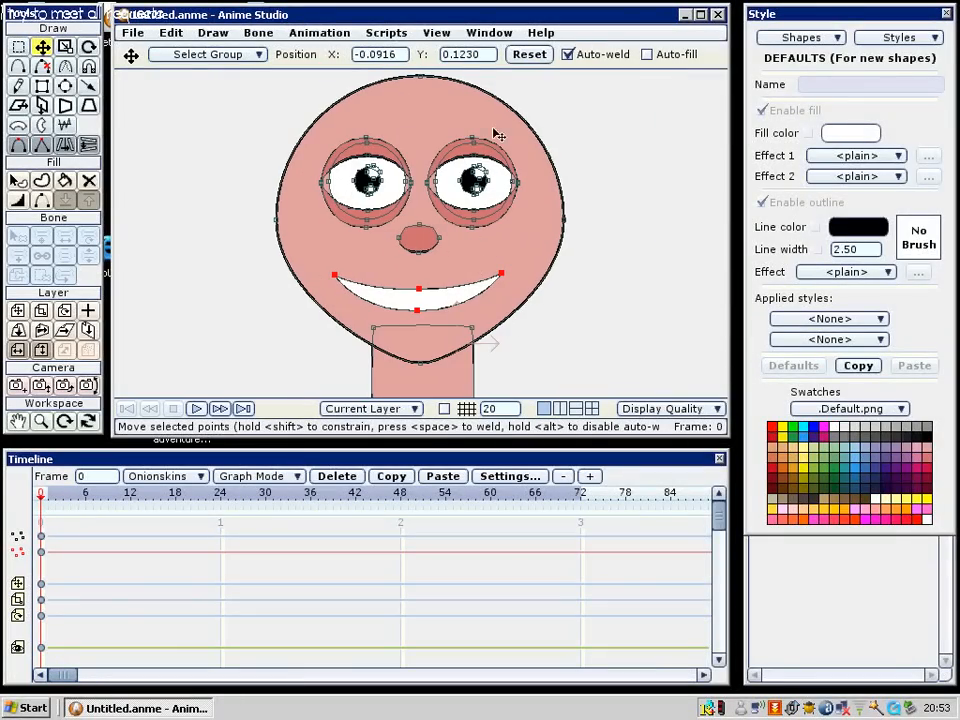
{"action": "scroll", "coordinate": [548, 283], "scroll_direction": "down", "scroll_amount": 2}
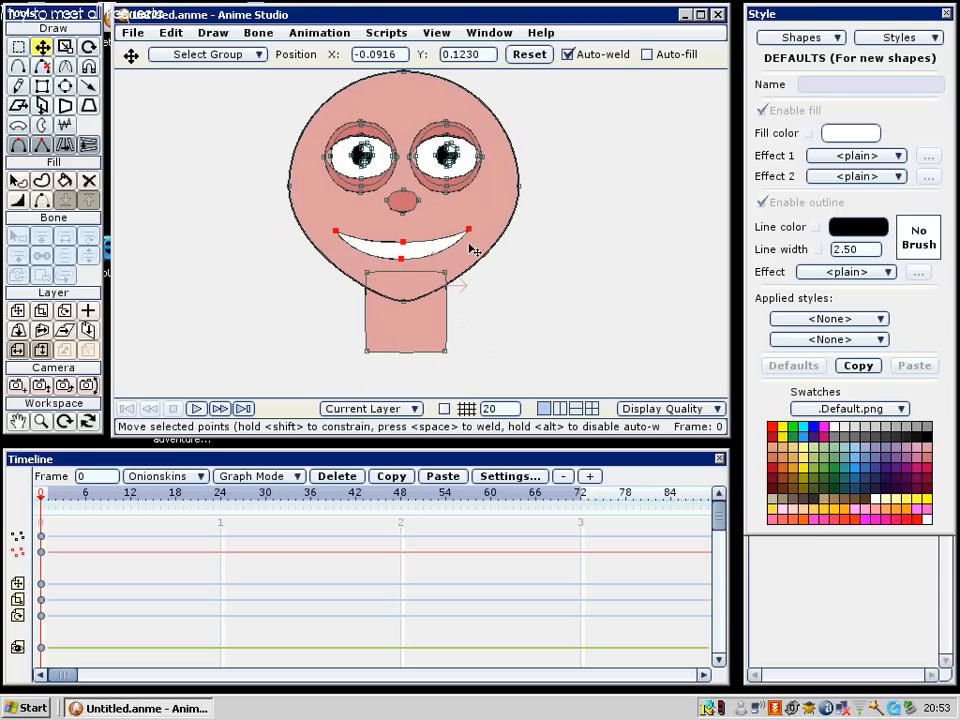
{"action": "scroll", "coordinate": [410, 260], "scroll_direction": "up", "scroll_amount": 2}
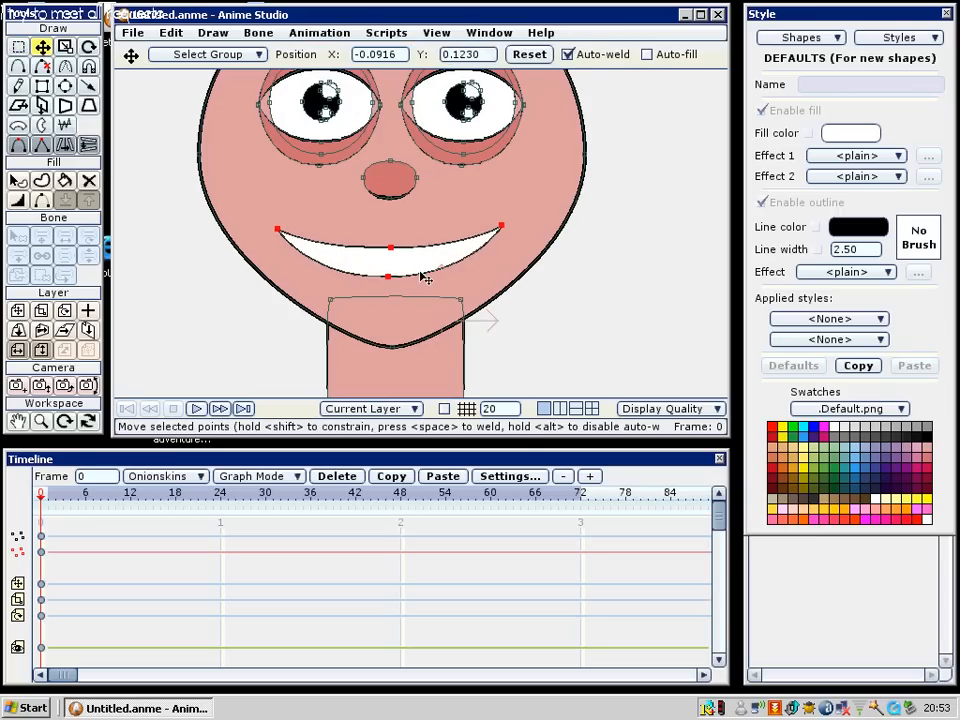
{"action": "left_click_drag", "start_coordinate": [420, 270], "coordinate": [421, 277]}
{"action": "key", "text": "g"}
{"action": "left_click", "coordinate": [506, 240]}
{"action": "key", "text": "t"}
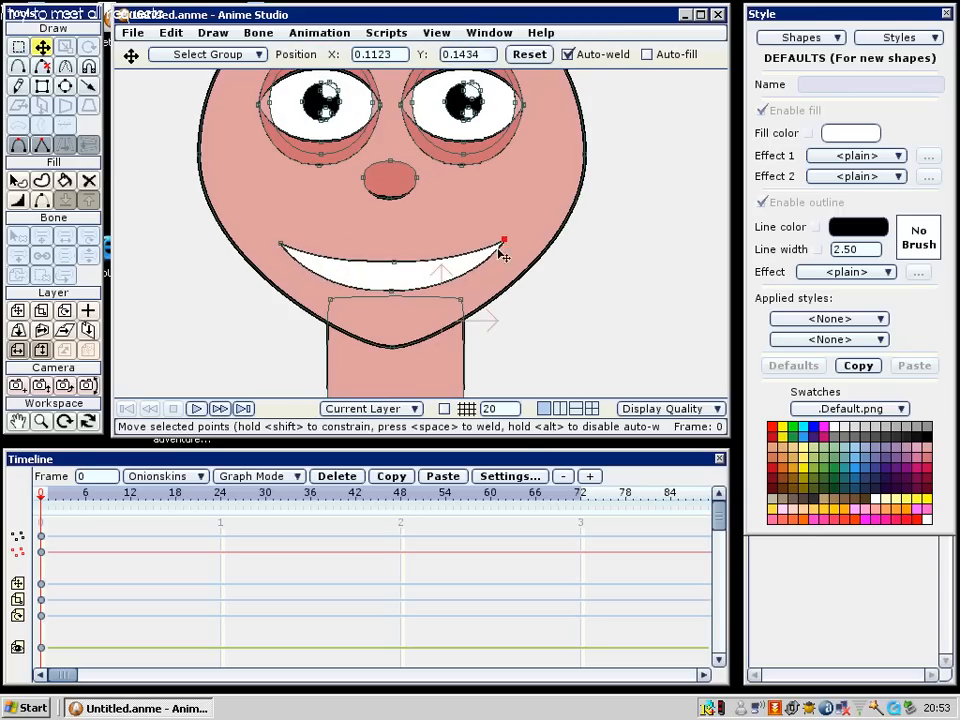
{"action": "left_click_drag", "start_coordinate": [504, 257], "coordinate": [300, 257]}
Choose the Oval tool and set the fill color for new shapes to dark brown
{"action": "scroll", "coordinate": [428, 270], "scroll_direction": "down", "scroll_amount": 3}
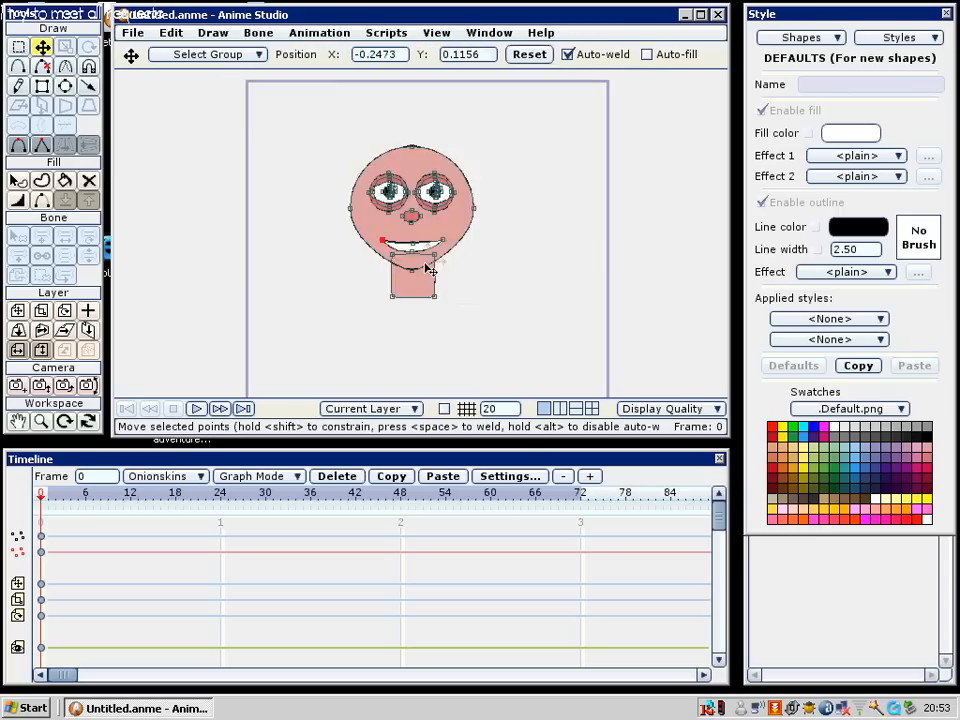
{"action": "scroll", "coordinate": [296, 196], "scroll_direction": "up", "scroll_amount": 2}
{"action": "left_click", "coordinate": [65, 86]}
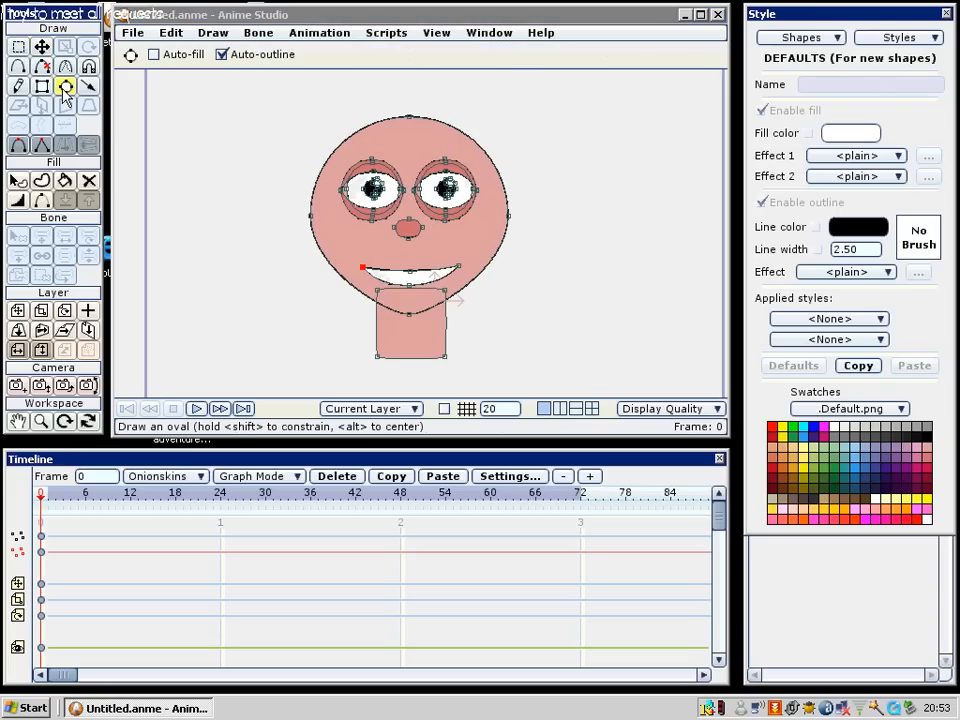
{"action": "mouse_move", "coordinate": [494, 139]}
{"action": "left_mouse_down"}
{"action": "mouse_move", "coordinate": [505, 172]}
{"action": "mouse_move", "coordinate": [487, 145]}
{"action": "left_mouse_up"}
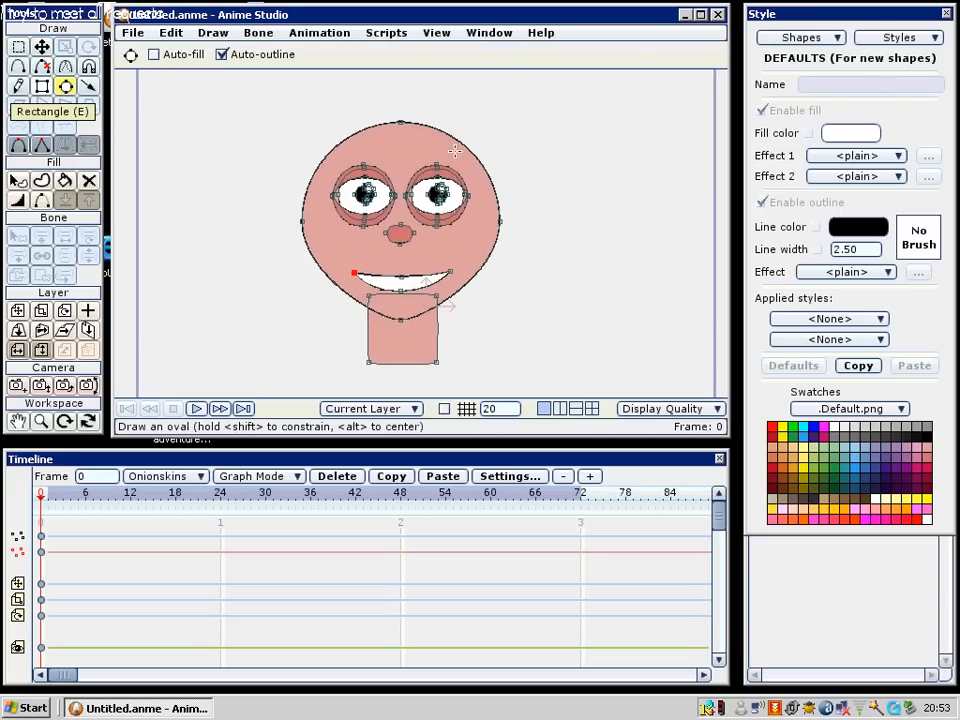
{"action": "scroll", "coordinate": [455, 151], "scroll_direction": "up", "scroll_amount": 1}
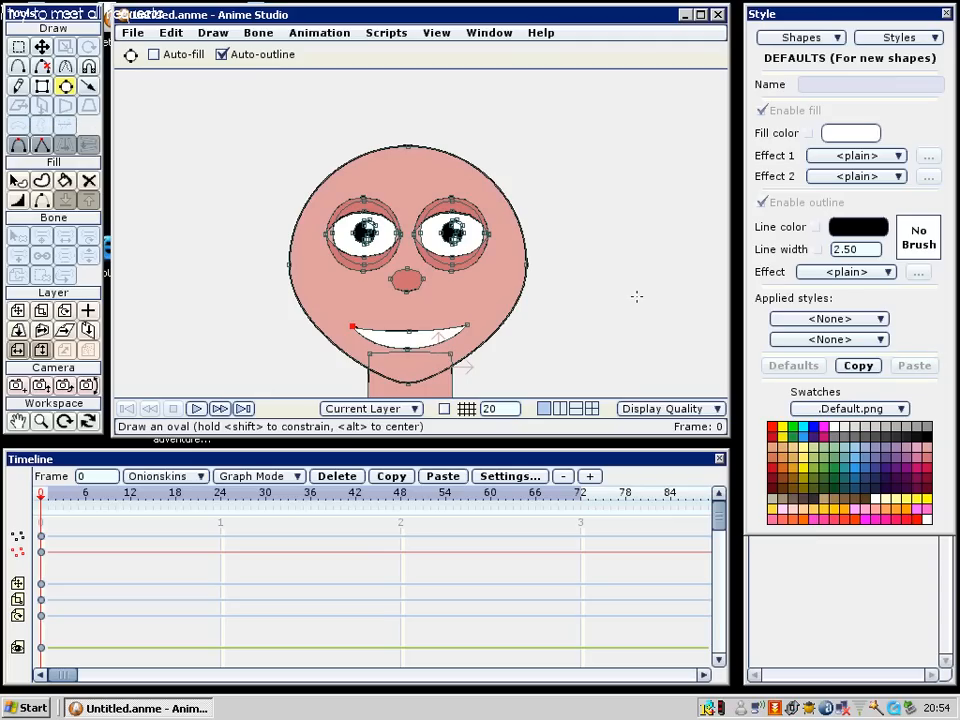
{"action": "left_click_drag", "start_coordinate": [636, 296], "coordinate": [641, 288]}
{"action": "left_click", "coordinate": [786, 494]}
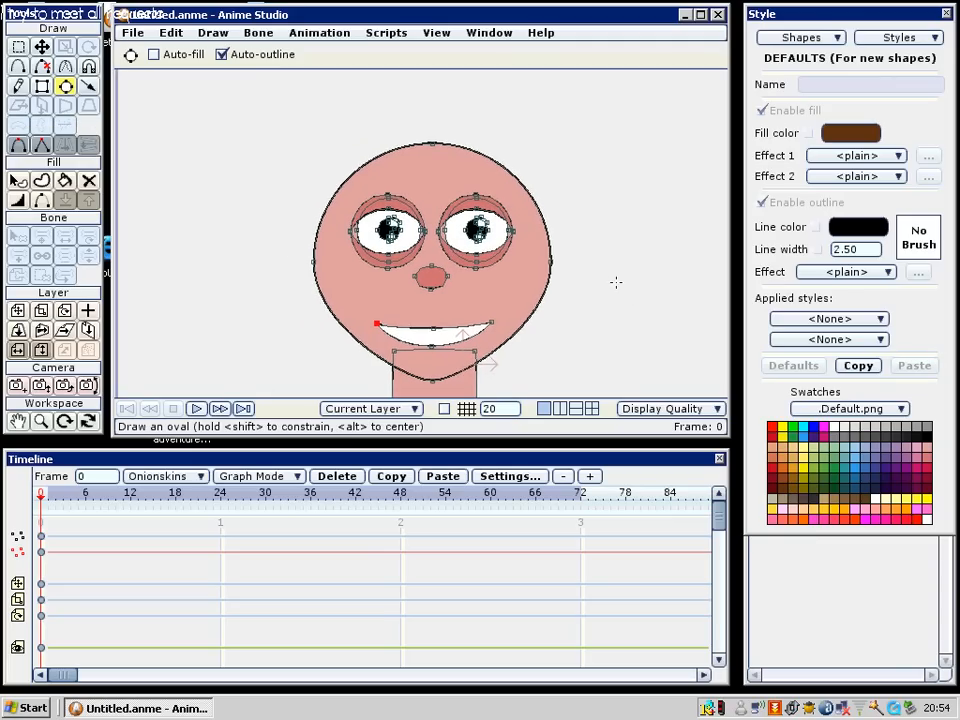
{"action": "scroll", "coordinate": [615, 281], "scroll_direction": "up", "scroll_amount": 3}
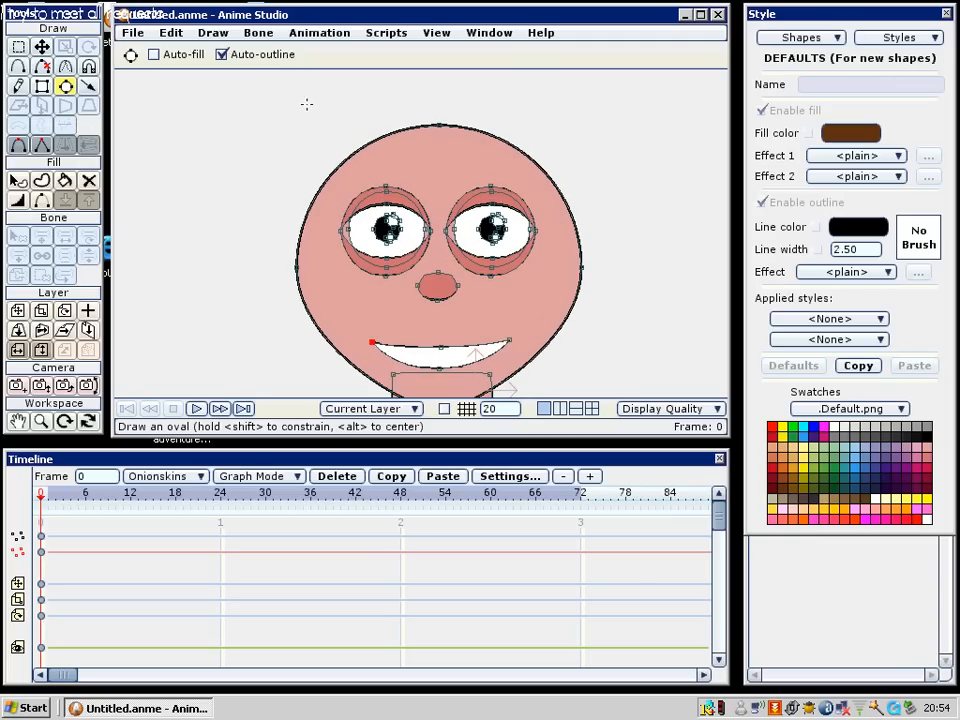
Add a new vector layer above the layer holding the face drawing
{"action": "left_click", "coordinate": [790, 550]}
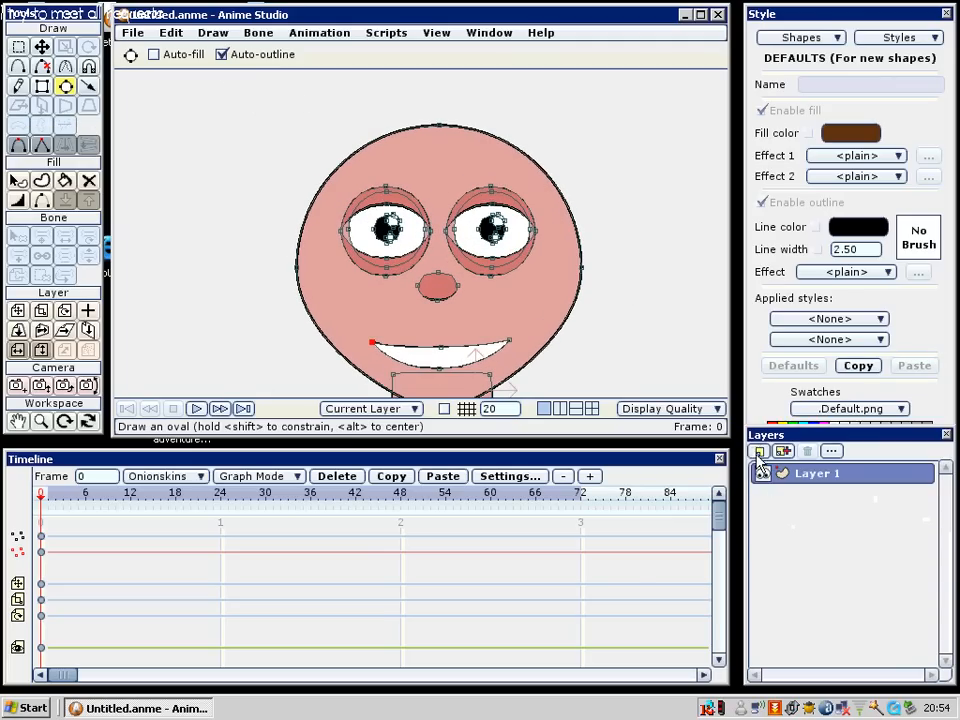
{"action": "left_click", "coordinate": [758, 452]}
{"action": "left_click", "coordinate": [822, 469]}
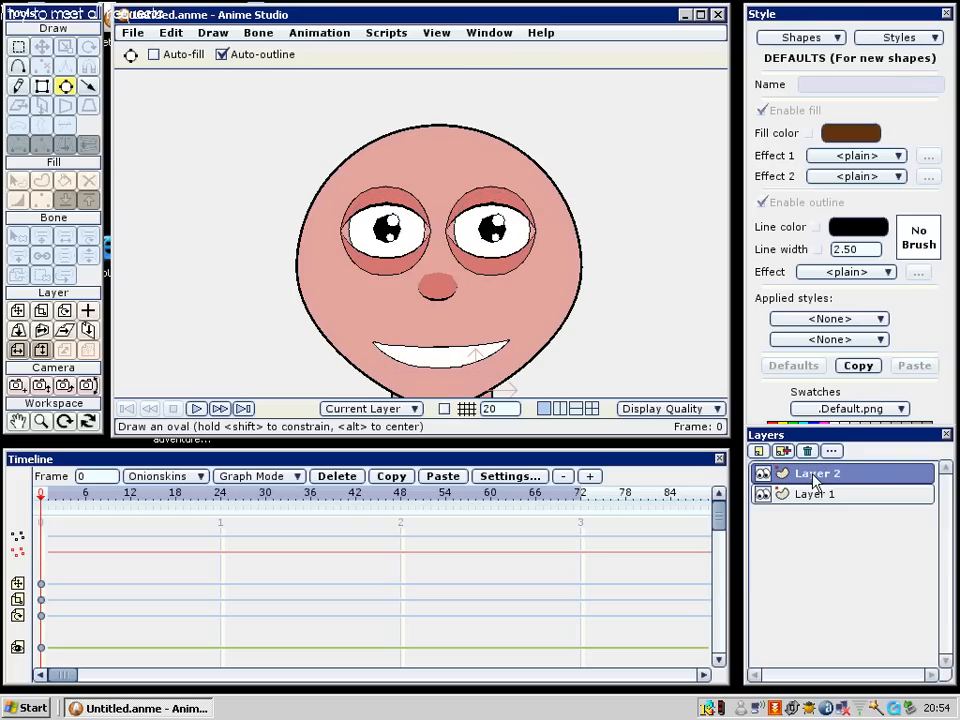
Rename the face drawing's layer to face and the new layer above it to hair FRONT
{"action": "left_click", "coordinate": [834, 498]}
{"action": "double_click", "coordinate": [834, 498]}
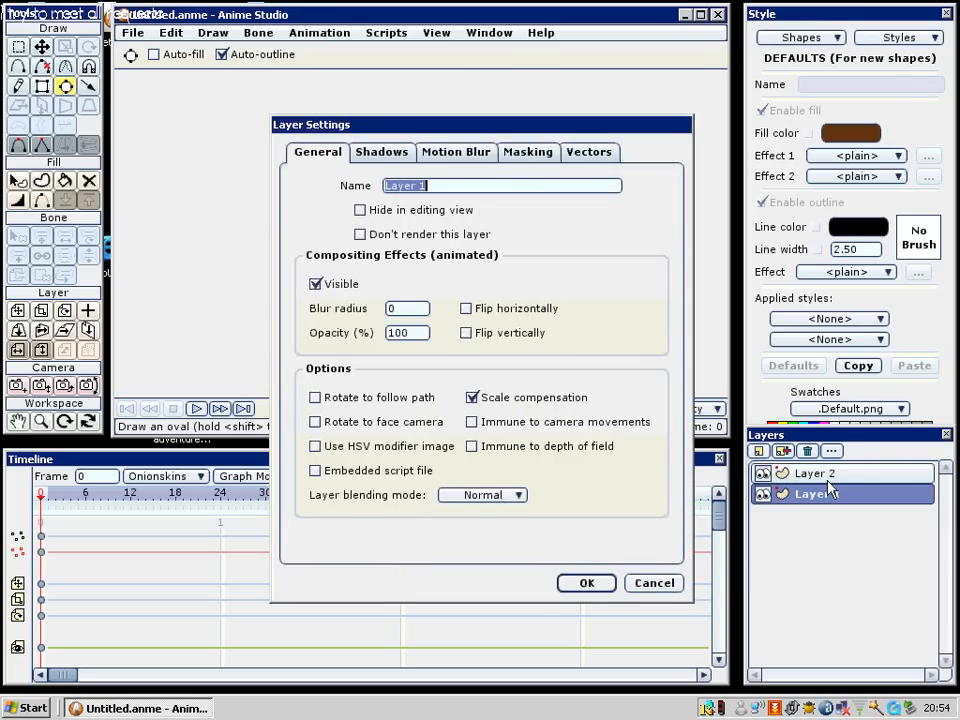
{"action": "type", "text": "face"}
{"action": "left_click", "coordinate": [580, 585]}
{"action": "double_click", "coordinate": [815, 476]}
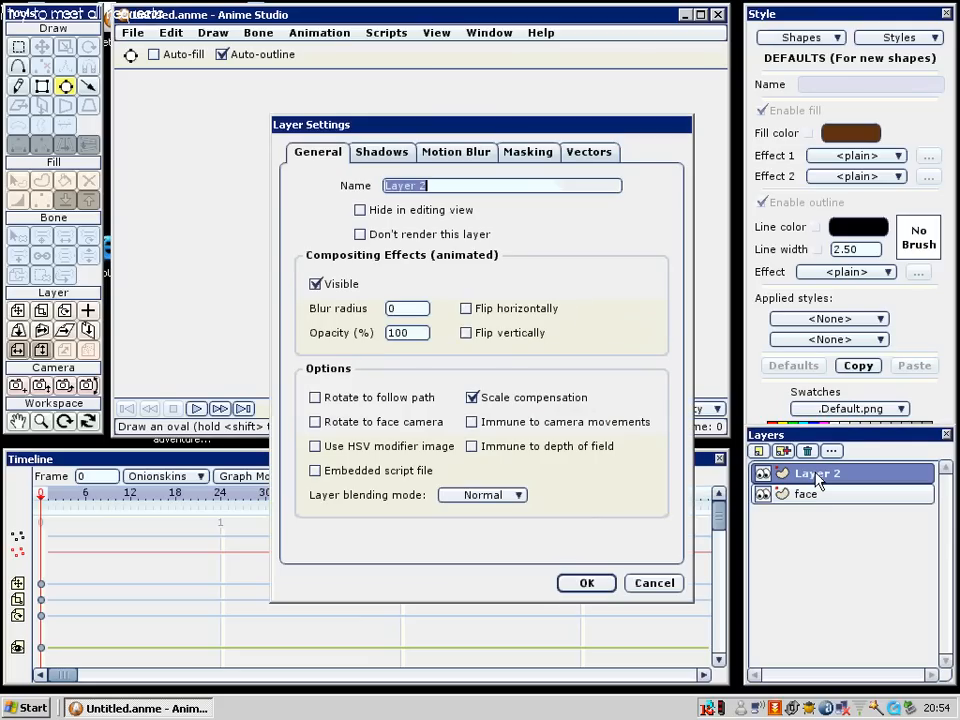
{"action": "type", "text": "hair FRONT"}
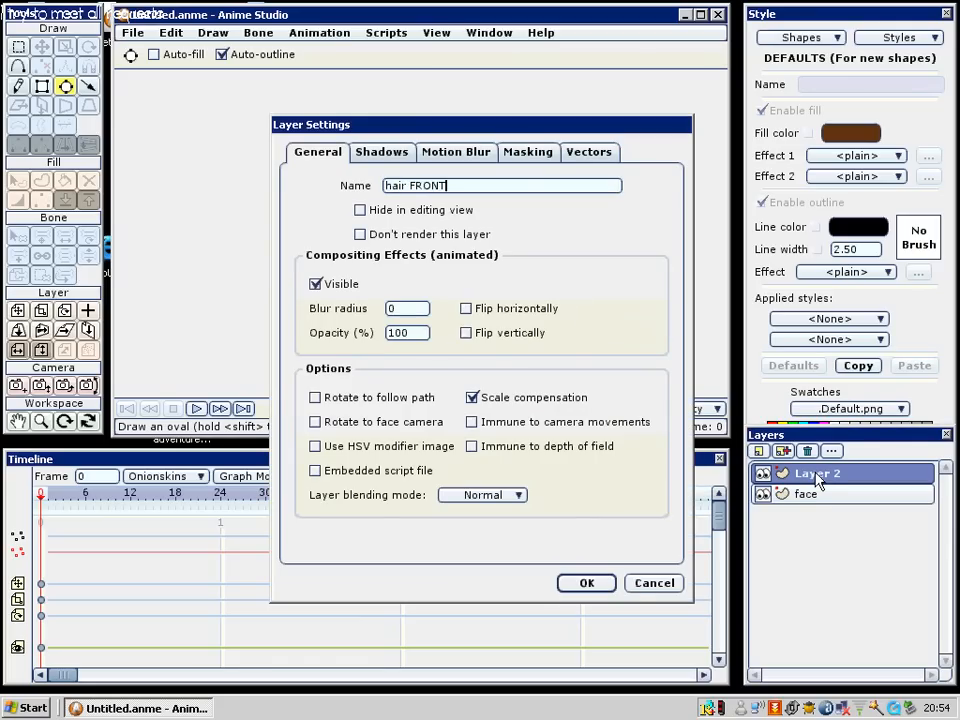
{"action": "left_click", "coordinate": [574, 581]}
Draw an oval about half as wide as the head and center it over the top of the head
{"action": "left_click_drag", "start_coordinate": [552, 290], "coordinate": [559, 283]}
{"action": "scroll", "coordinate": [555, 280], "scroll_direction": "down", "scroll_amount": 2}
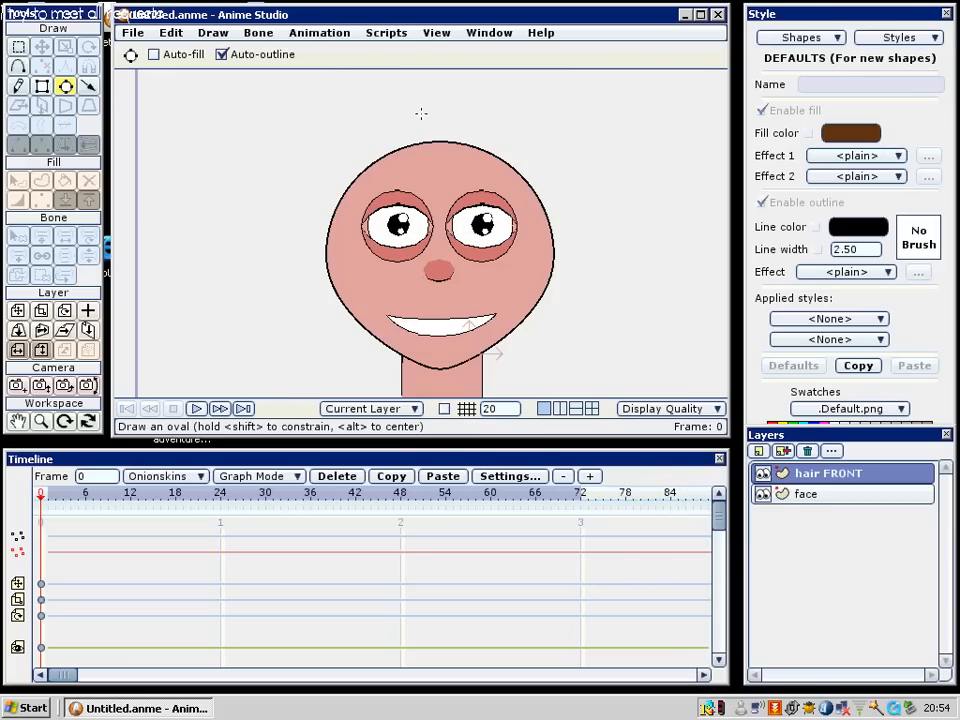
{"action": "left_click_drag", "start_coordinate": [430, 128], "coordinate": [548, 214]}
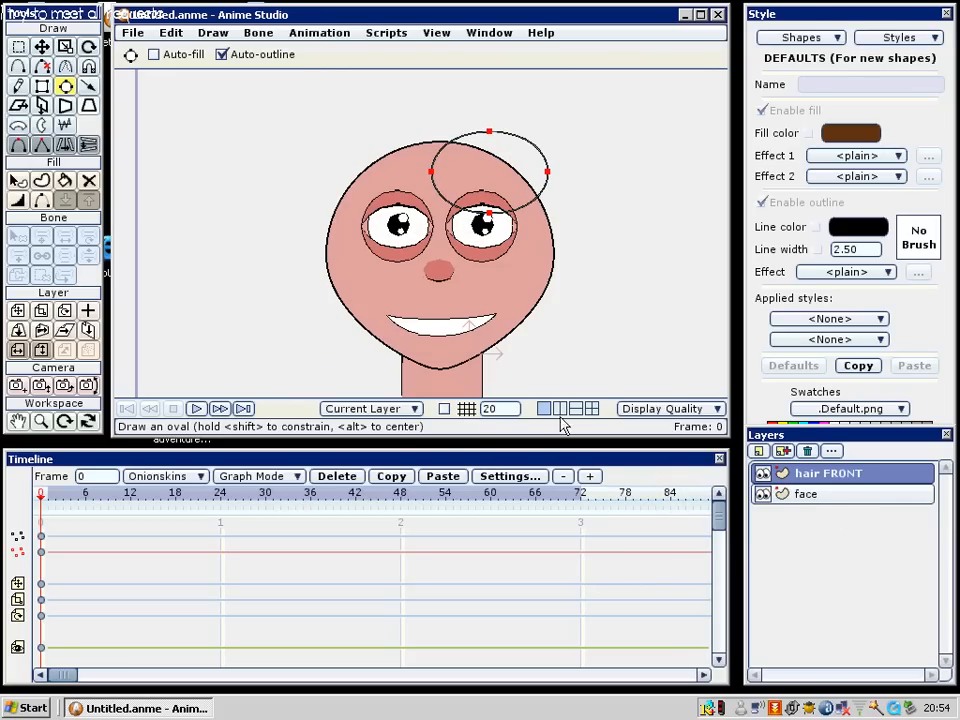
{"action": "left_click_drag", "start_coordinate": [478, 269], "coordinate": [453, 292]}
{"action": "scroll", "coordinate": [455, 288], "scroll_direction": "up", "scroll_amount": 3}
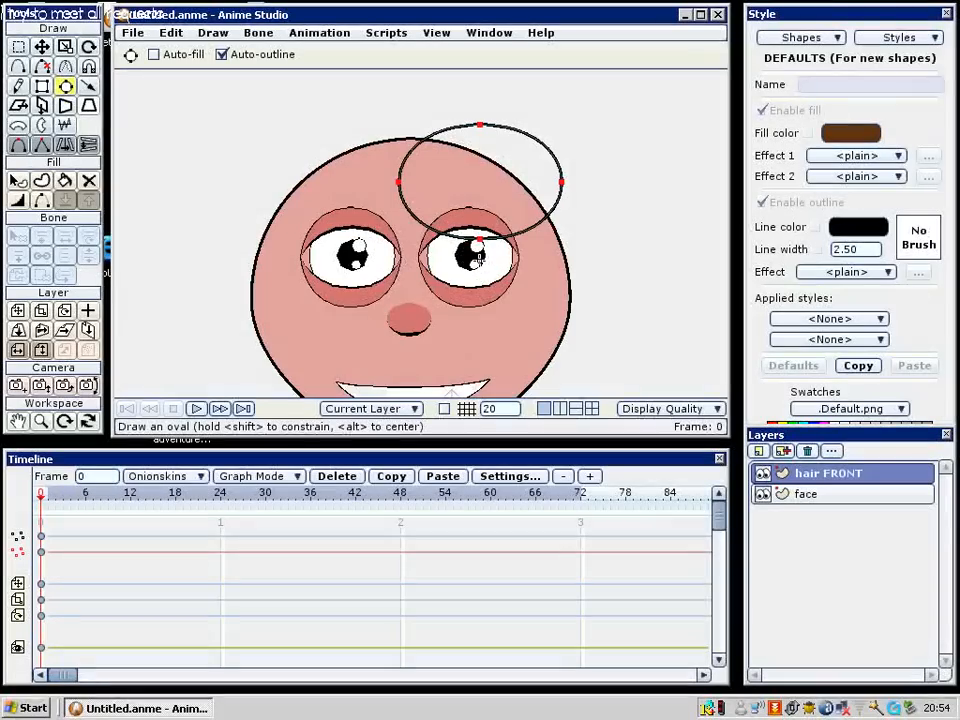
{"action": "left_click_drag", "start_coordinate": [483, 172], "coordinate": [437, 162]}
{"action": "key", "text": "t"}
Pull the oval's bottom point up onto the forehead and its right point outward to the head's edge
{"action": "key", "text": "g"}
{"action": "left_click", "coordinate": [379, 221]}
{"action": "key", "text": "t"}
{"action": "left_click_drag", "start_coordinate": [379, 221], "coordinate": [388, 163]}
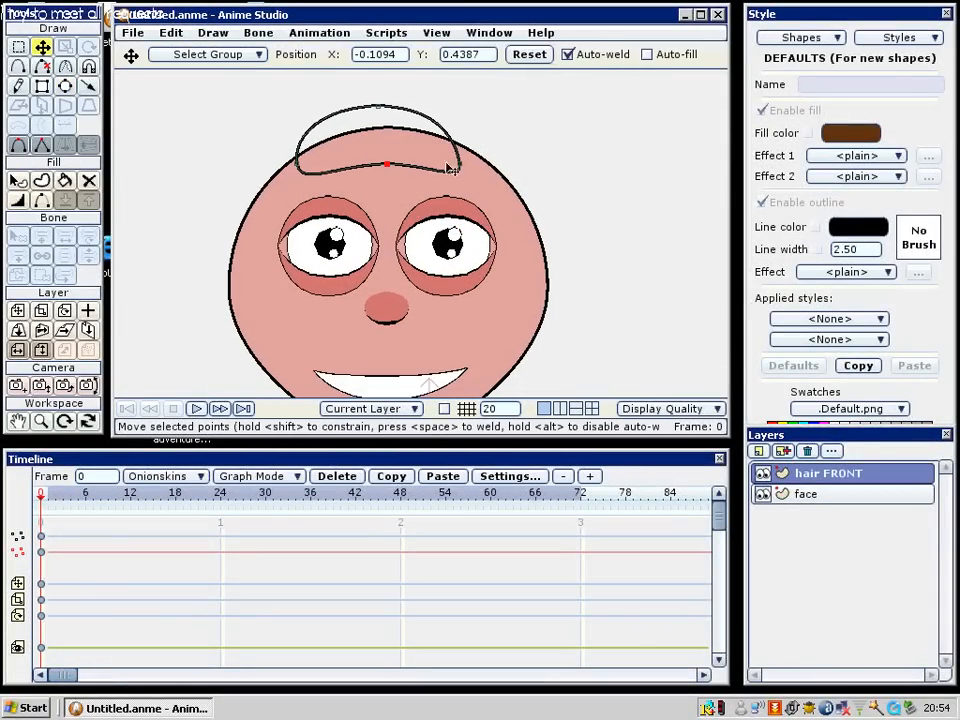
{"action": "key", "text": "g"}
{"action": "left_click", "coordinate": [461, 164]}
{"action": "key", "text": "t"}
{"action": "left_click_drag", "start_coordinate": [461, 164], "coordinate": [521, 175]}
Peak the oval's two side points into sharp corners and pull the left corner outward and down past the head
{"action": "key", "text": "c"}
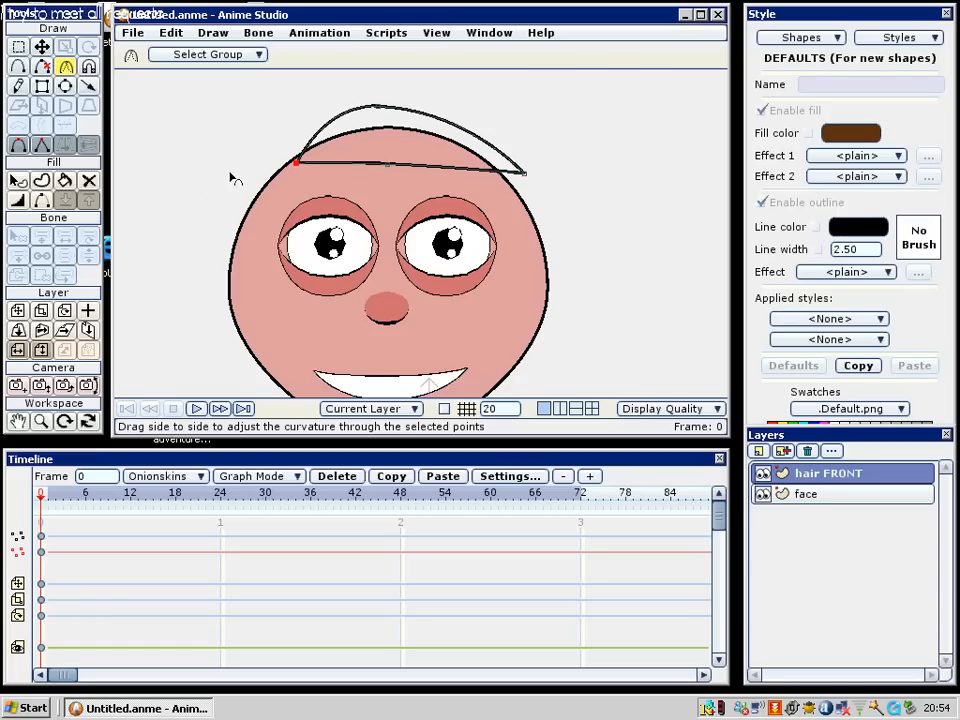
{"action": "scroll", "coordinate": [388, 184], "scroll_direction": "up", "scroll_amount": 3}
{"action": "key", "text": "t"}
{"action": "left_click_drag", "start_coordinate": [294, 146], "coordinate": [186, 239]}
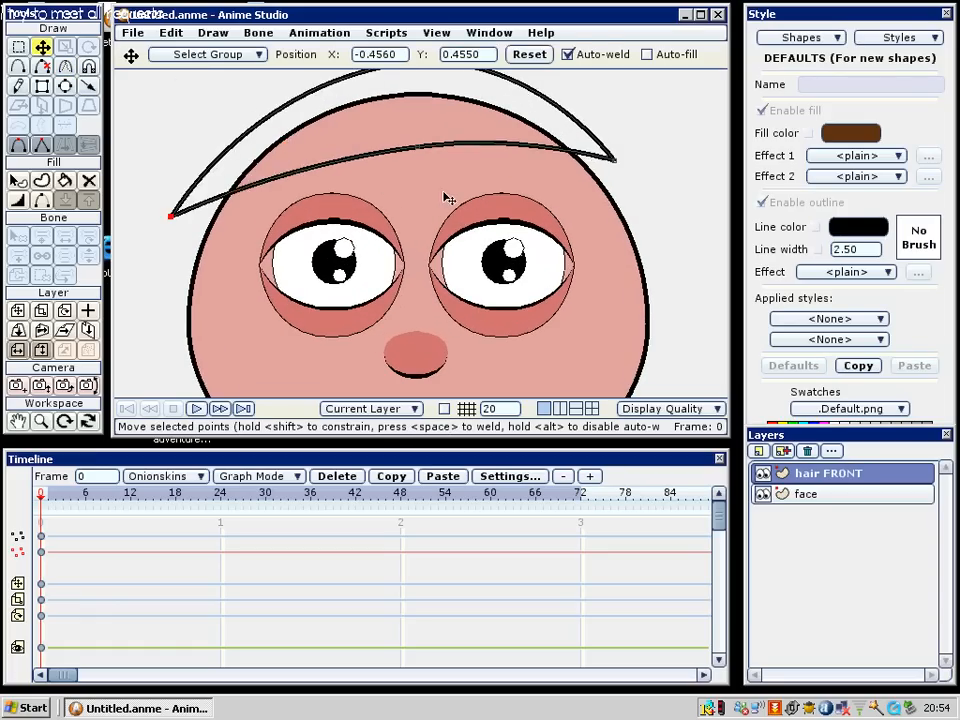
Adjust both corners and the upper and lower middle points so the crescent fits evenly across the head
{"action": "scroll", "coordinate": [446, 199], "scroll_direction": "down", "scroll_amount": 3}
{"action": "left_click", "coordinate": [525, 226]}
{"action": "left_click_drag", "start_coordinate": [516, 232], "coordinate": [507, 233]}
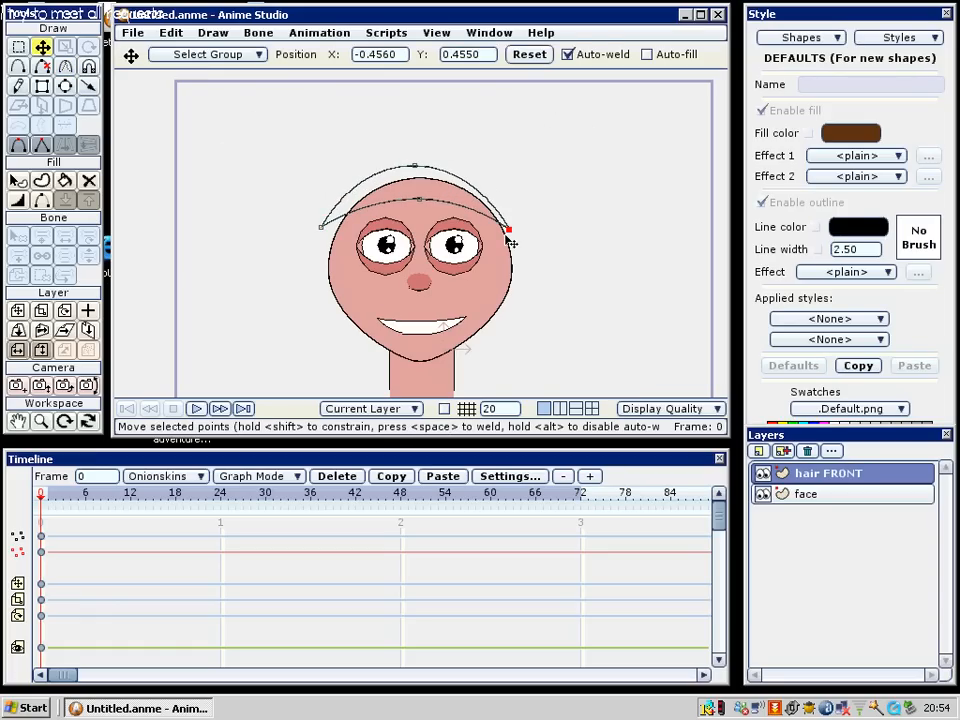
{"action": "left_click_drag", "start_coordinate": [407, 194], "coordinate": [407, 201]}
{"action": "left_click_drag", "start_coordinate": [321, 215], "coordinate": [334, 218]}
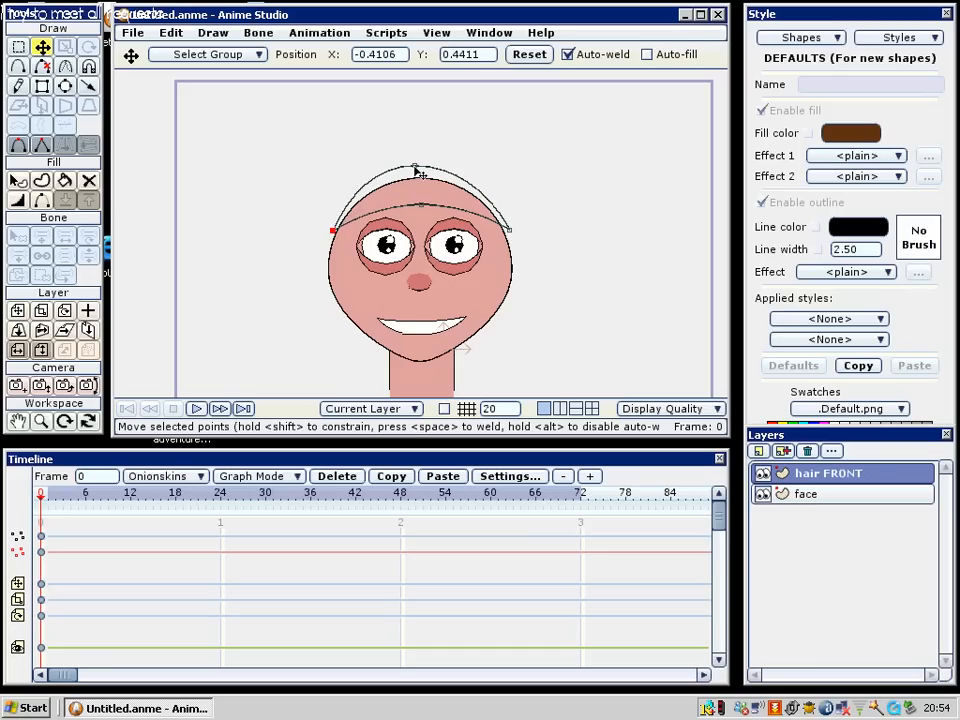
{"action": "left_click_drag", "start_coordinate": [414, 164], "coordinate": [421, 165]}
{"action": "scroll", "coordinate": [512, 211], "scroll_direction": "up", "scroll_amount": 3}
{"action": "left_click", "coordinate": [577, 242]}
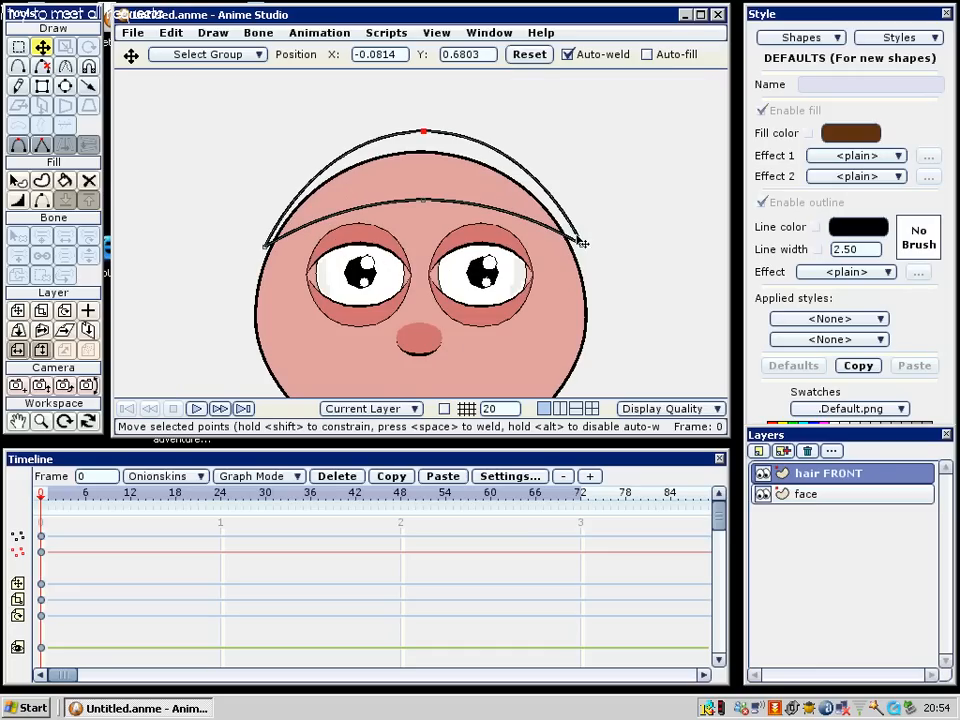
Create a filled shape from all the crescent's points with a magenta-pink fill and a black outline
{"action": "key", "text": "g"}
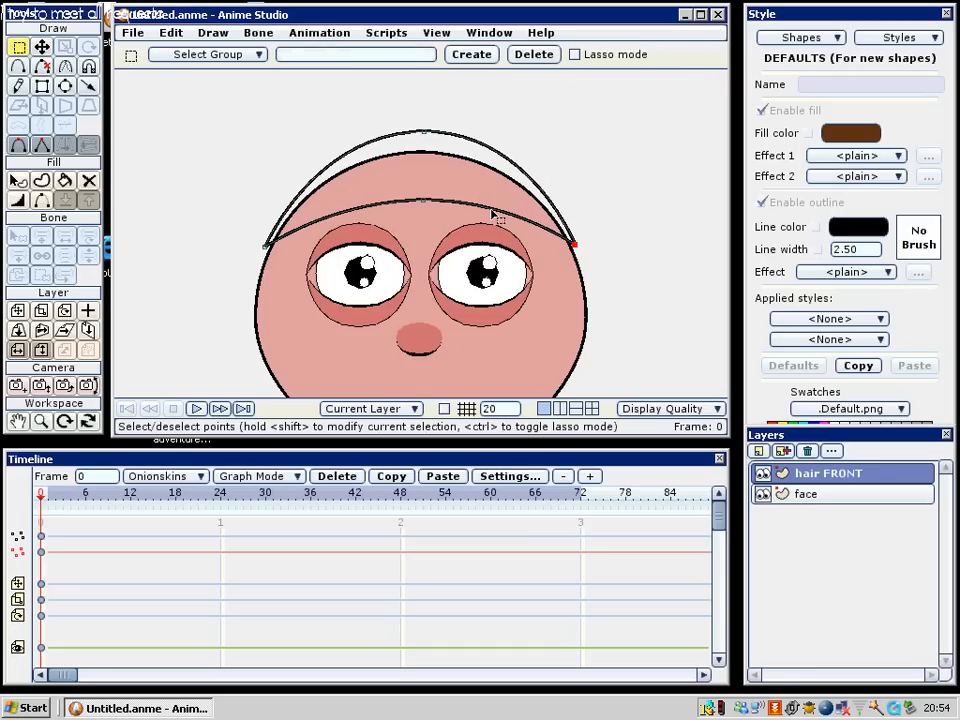
{"action": "key", "text": "ctrl+a"}
{"action": "scroll", "coordinate": [495, 213], "scroll_direction": "down", "scroll_amount": 3}
{"action": "key", "text": "u"}
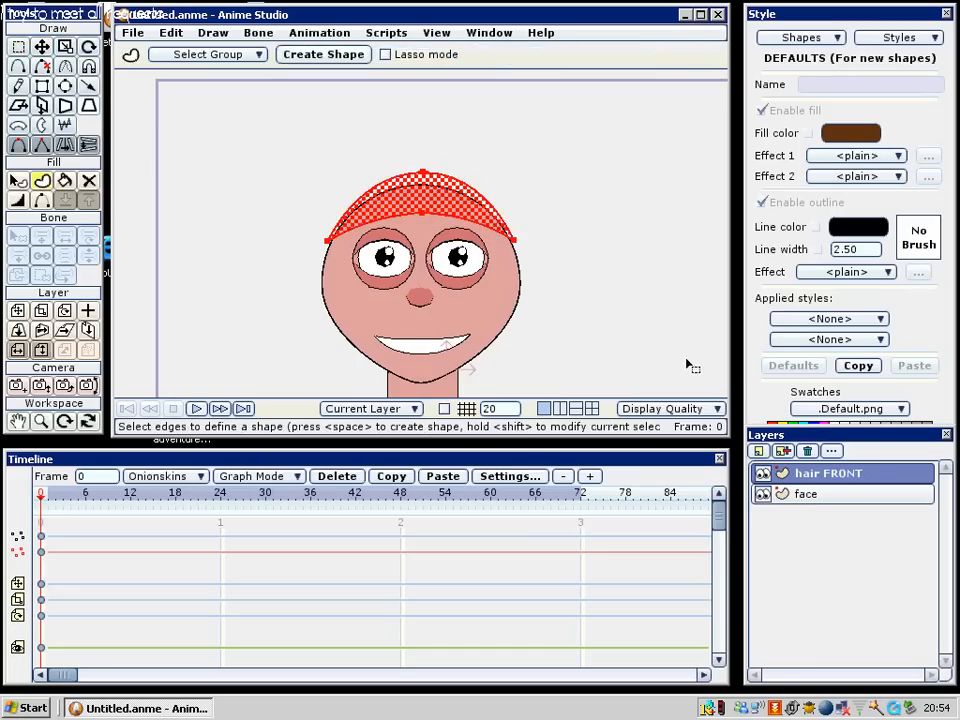
{"action": "left_click", "coordinate": [757, 387]}
{"action": "left_click", "coordinate": [824, 442]}
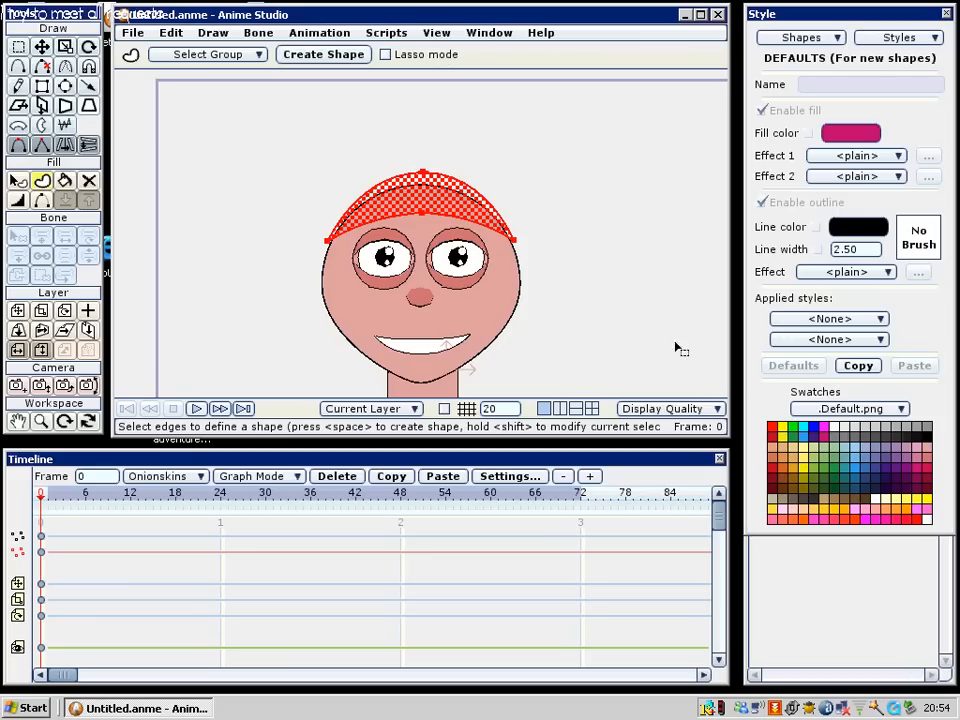
{"action": "scroll", "coordinate": [476, 240], "scroll_direction": "up", "scroll_amount": 3}
{"action": "key", "text": "space"}
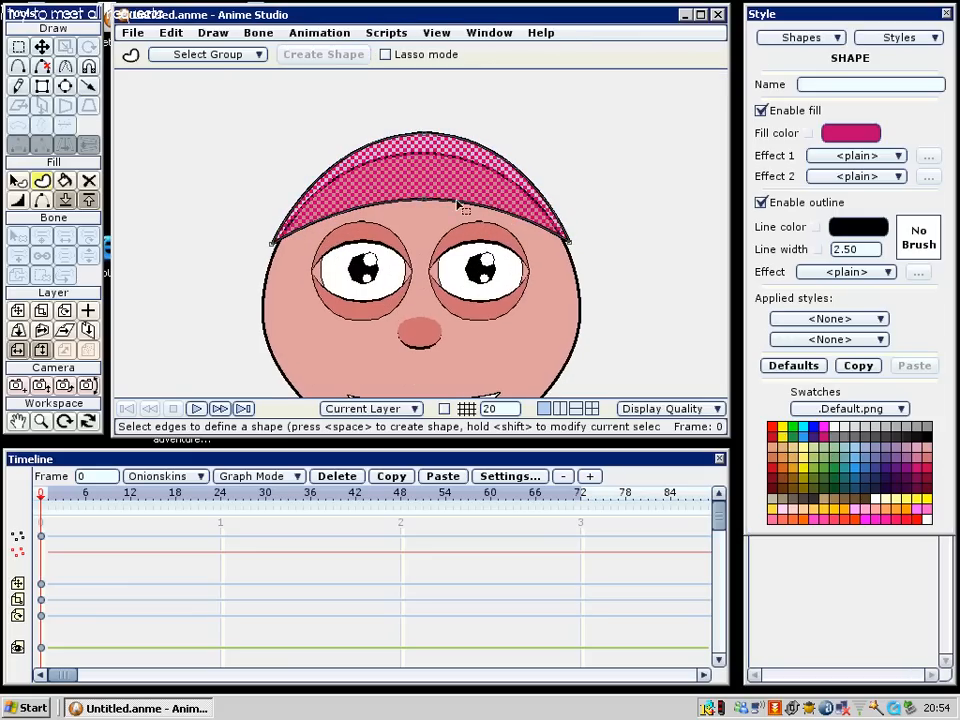
Draw an open curved line with three points across the middle of the pink shape
{"action": "key", "text": "g"}
{"action": "mouse_move", "coordinate": [444, 196]}
{"action": "left_mouse_down"}
{"action": "mouse_move", "coordinate": [447, 204]}
{"action": "mouse_move", "coordinate": [421, 182]}
{"action": "mouse_move", "coordinate": [416, 137]}
{"action": "left_mouse_up"}
{"action": "scroll", "coordinate": [417, 140], "scroll_direction": "up", "scroll_amount": 1}
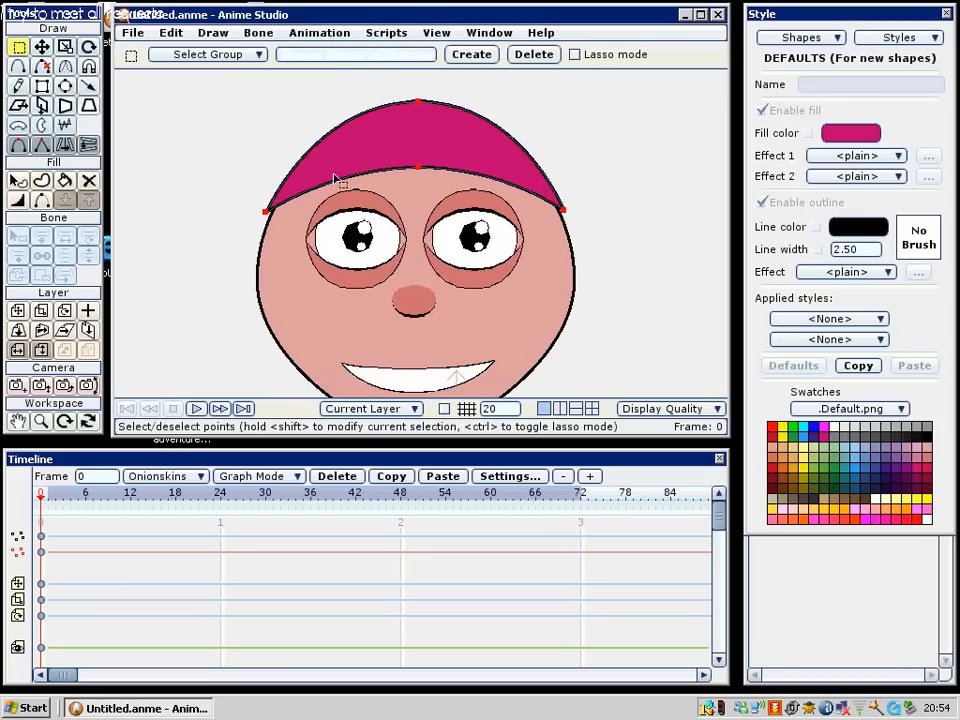
{"action": "key", "text": "a"}
{"action": "left_click_drag", "start_coordinate": [334, 153], "coordinate": [490, 152]}
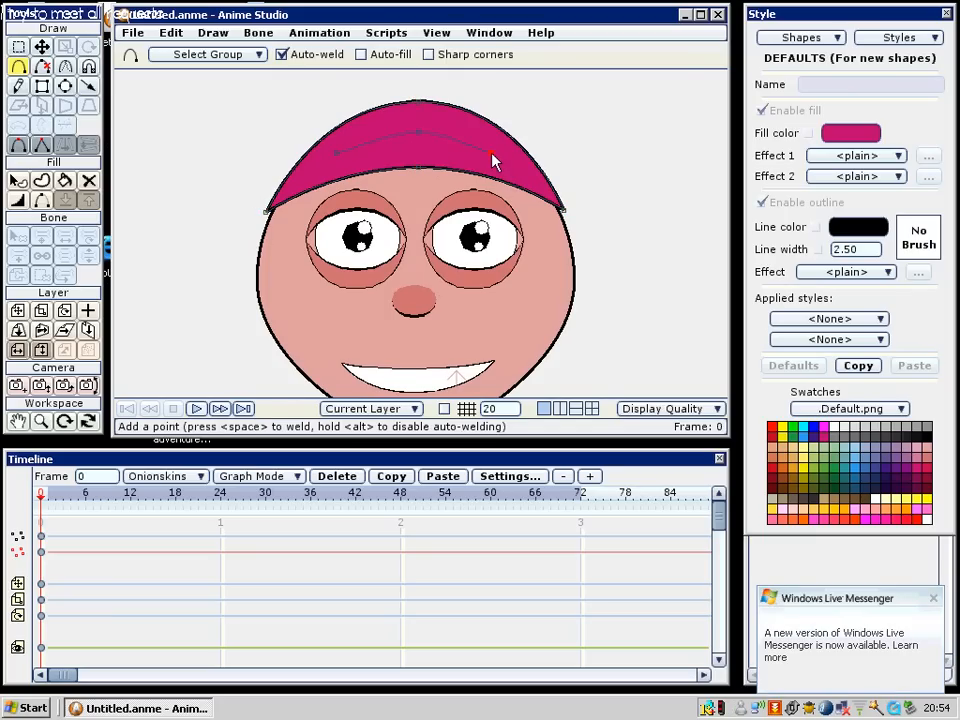
{"action": "key", "text": "c"}
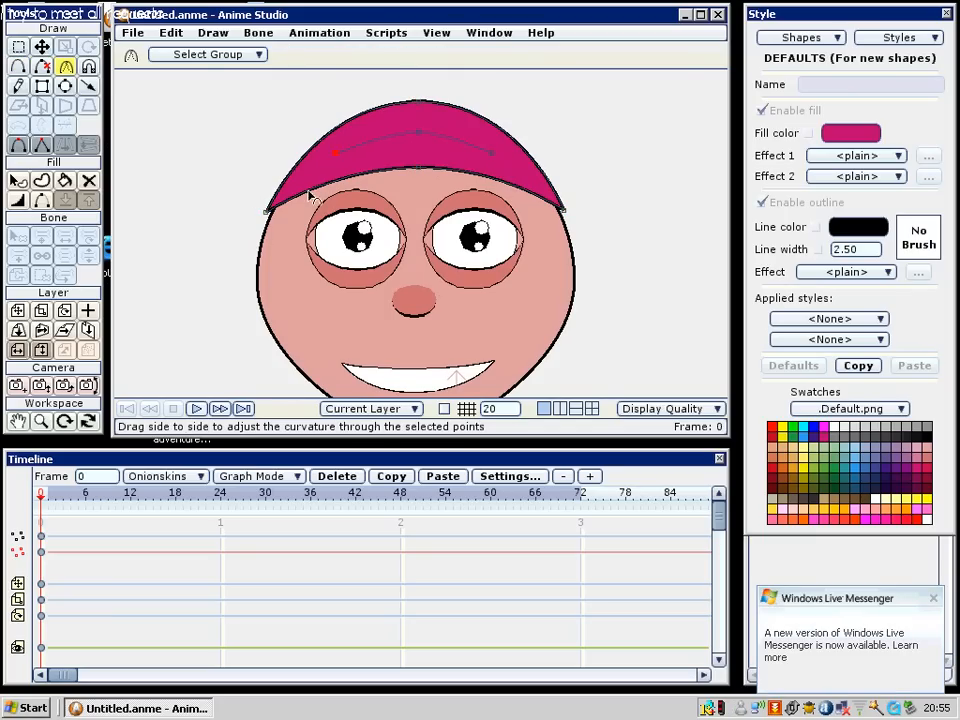
{"action": "scroll", "coordinate": [435, 155], "scroll_direction": "up", "scroll_amount": 1}
Make the curved line an outline shape, tapering its ends to width 0 and thickening its middle point to 3.25
{"action": "key", "text": "w"}
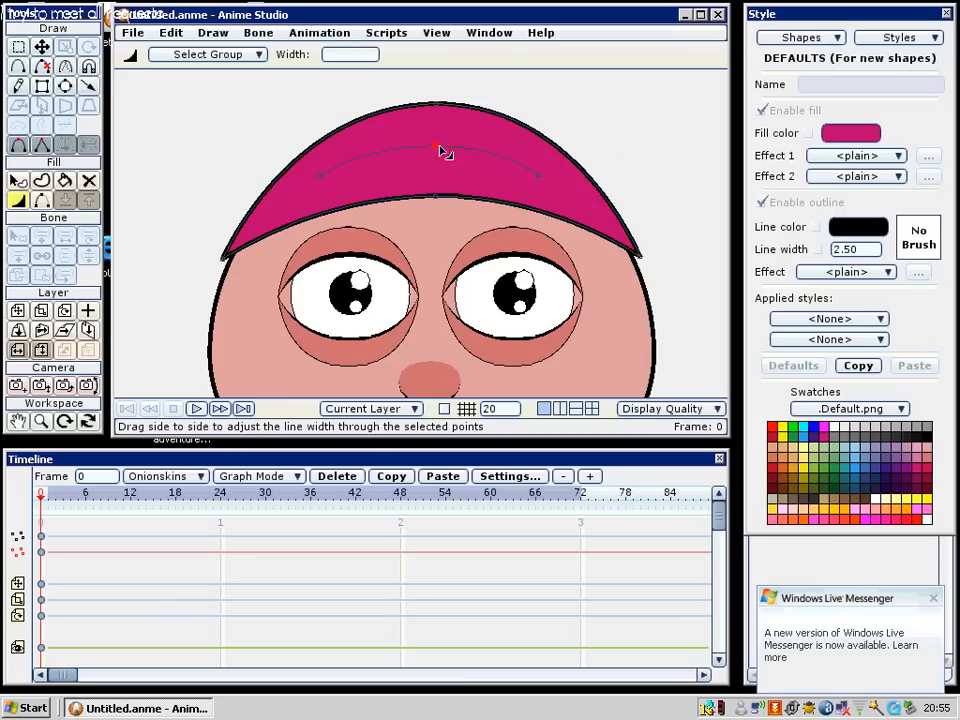
{"action": "key", "text": "g"}
{"action": "key", "text": "u"}
{"action": "key", "text": "space"}
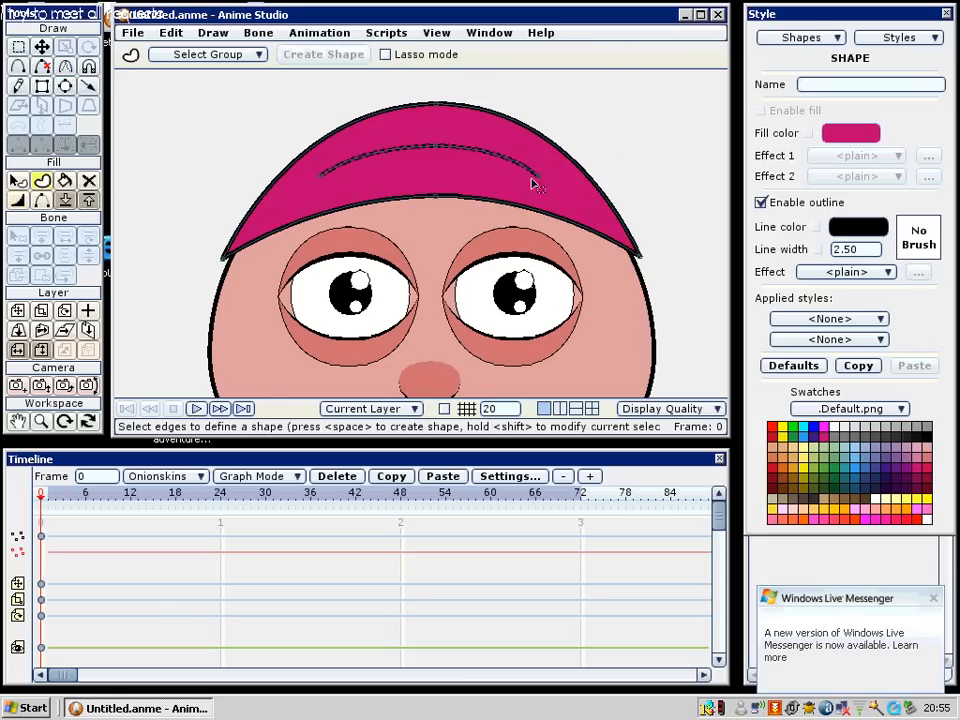
{"action": "key", "text": "w"}
{"action": "scroll", "coordinate": [448, 197], "scroll_direction": "up", "scroll_amount": 2}
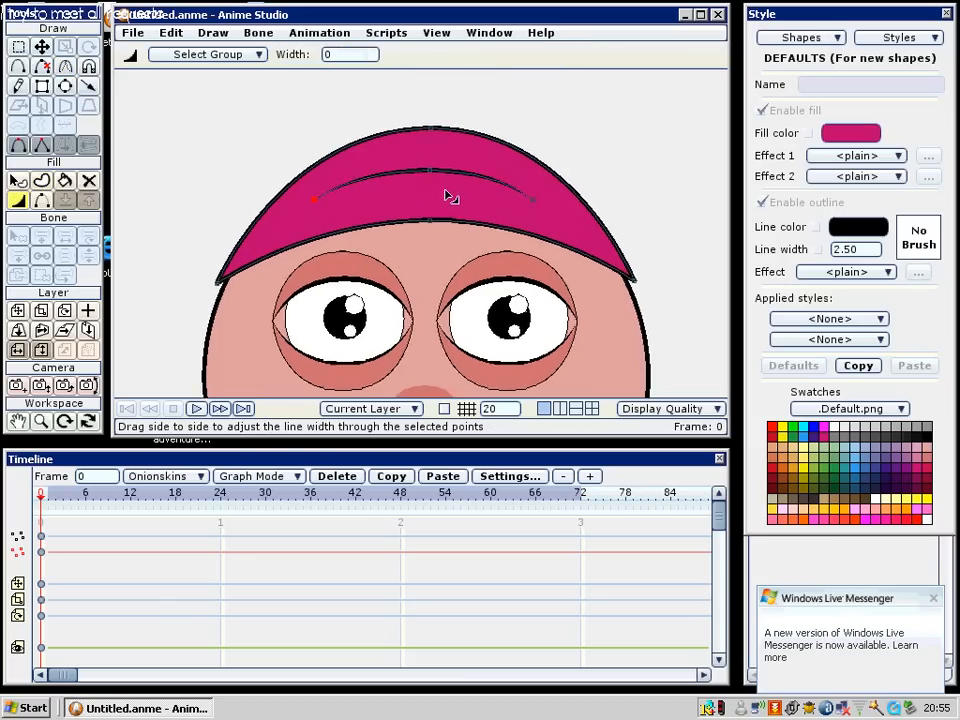
{"action": "left_click_drag", "start_coordinate": [421, 148], "coordinate": [467, 156]}
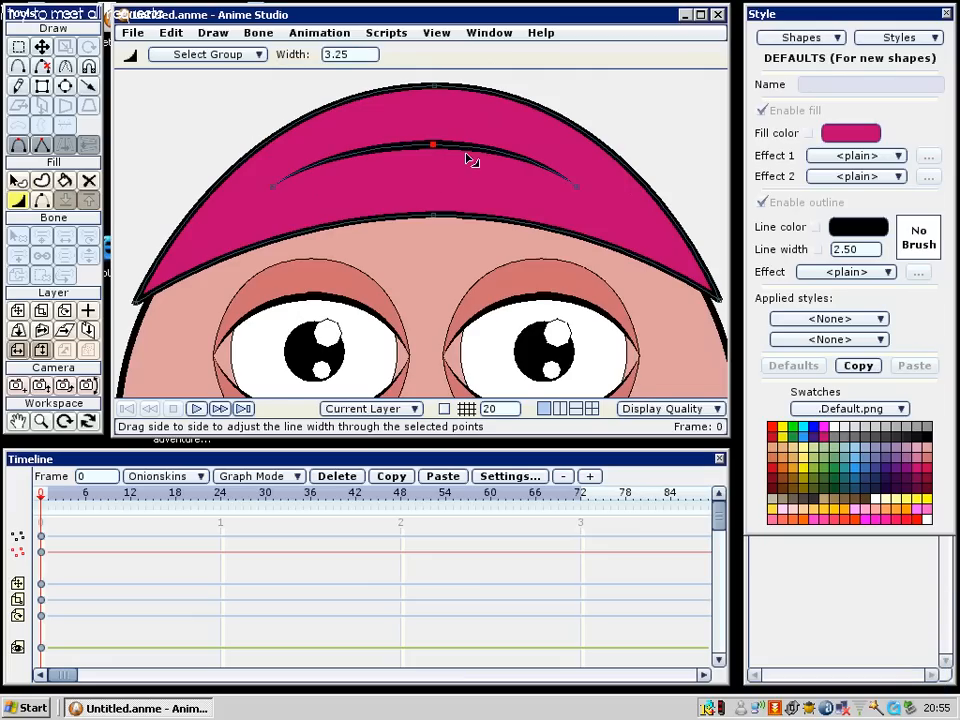
Render a preview of the current frame and close it
{"action": "key", "text": "ctrl+r"}
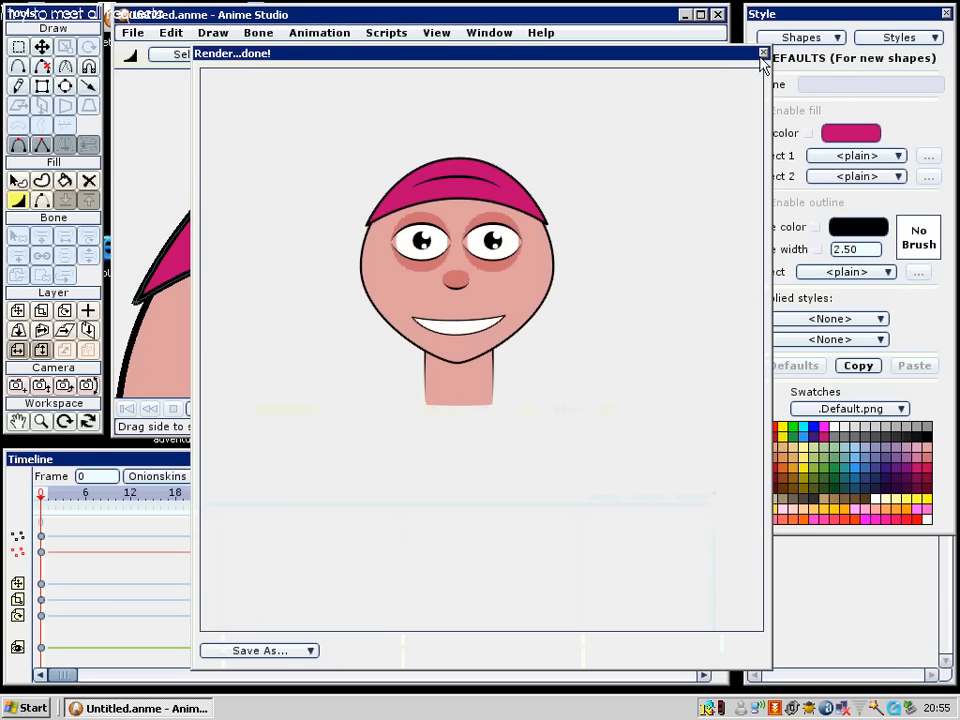
{"action": "left_click", "coordinate": [763, 53]}
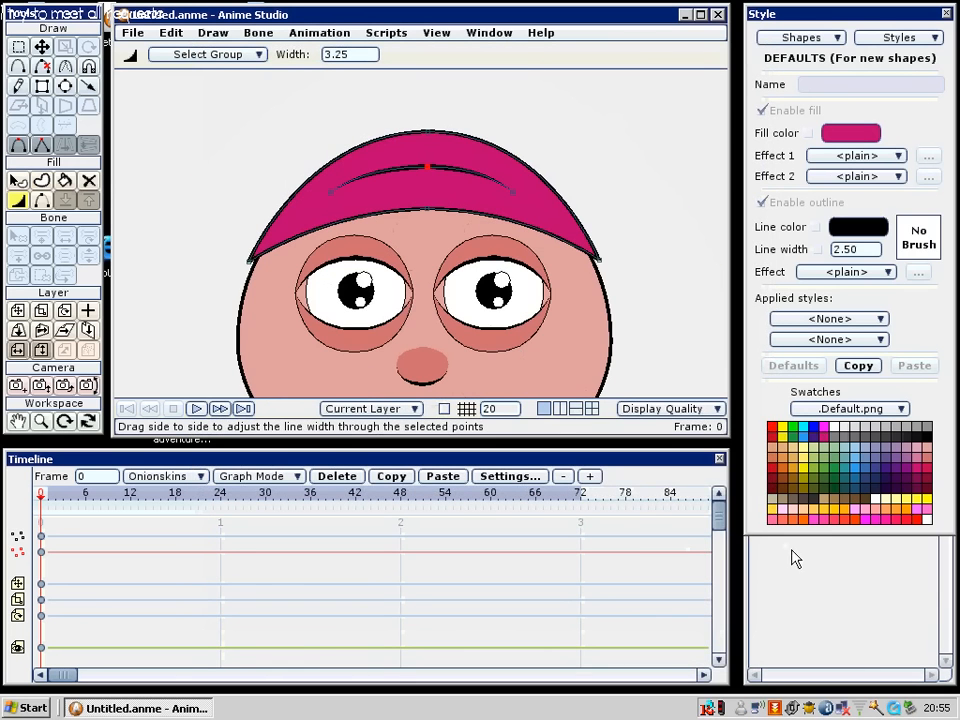
Rename the hair FRONT layer as Head band
{"action": "double_click", "coordinate": [827, 476]}
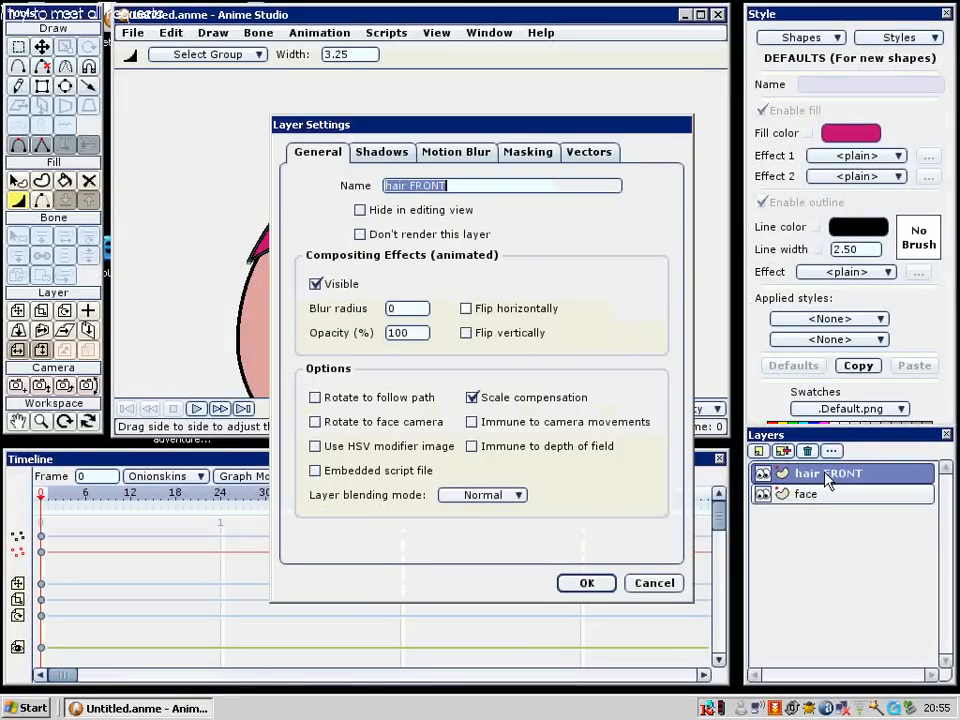
{"action": "type", "text": "Head band"}
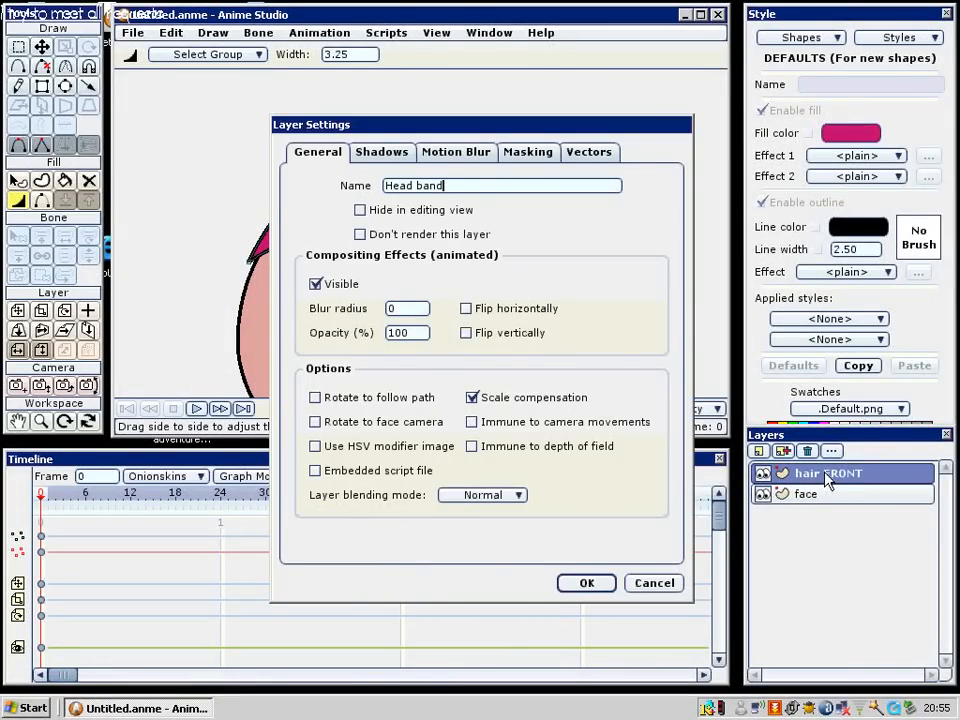
{"action": "left_click", "coordinate": [586, 583]}
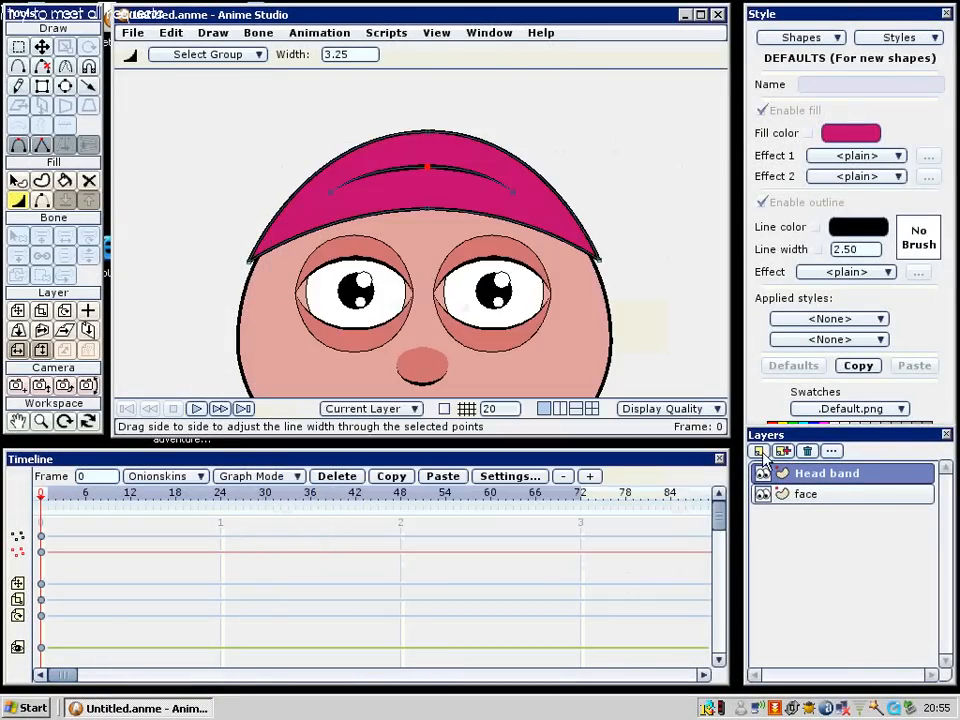
Add a new vector layer and move it below the face layer
{"action": "left_click", "coordinate": [759, 451]}
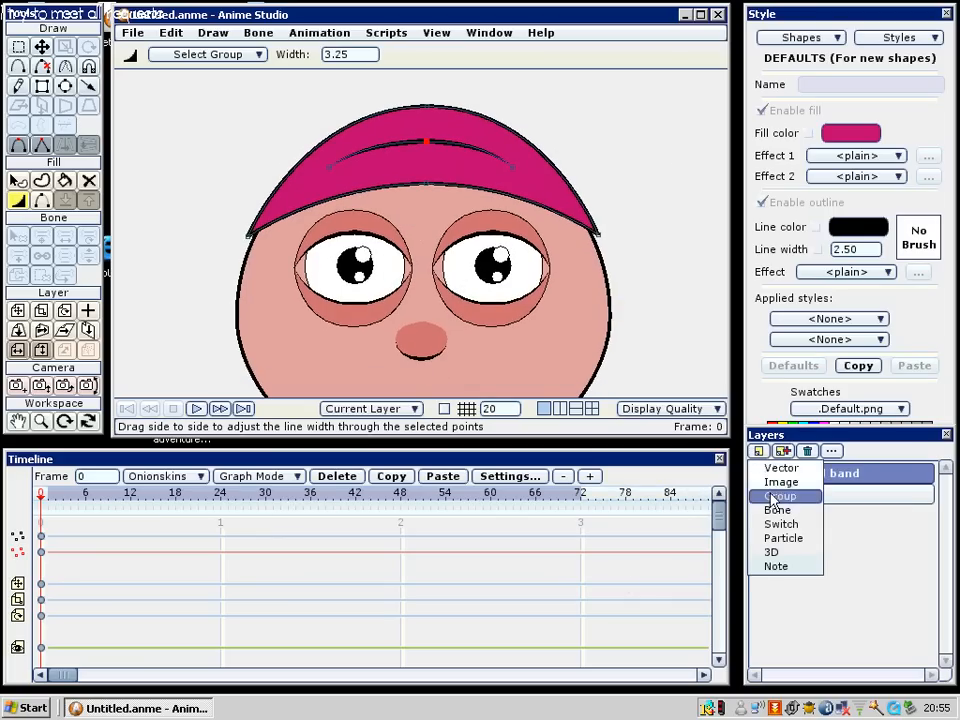
{"action": "left_click", "coordinate": [800, 469]}
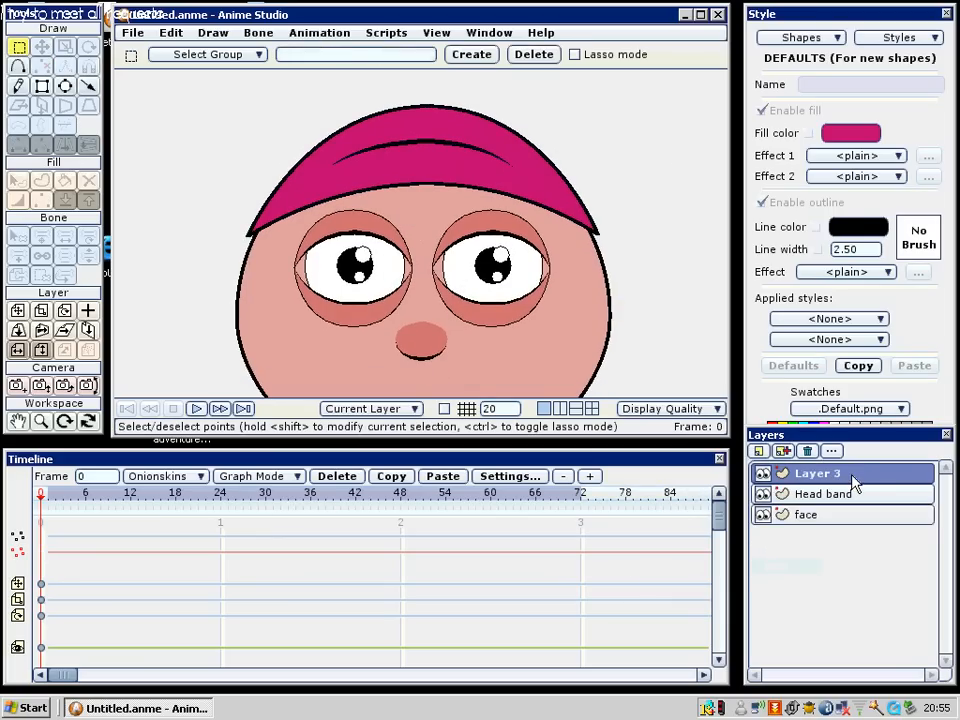
{"action": "left_click_drag", "start_coordinate": [852, 476], "coordinate": [852, 537]}
{"action": "key", "text": "Home"}
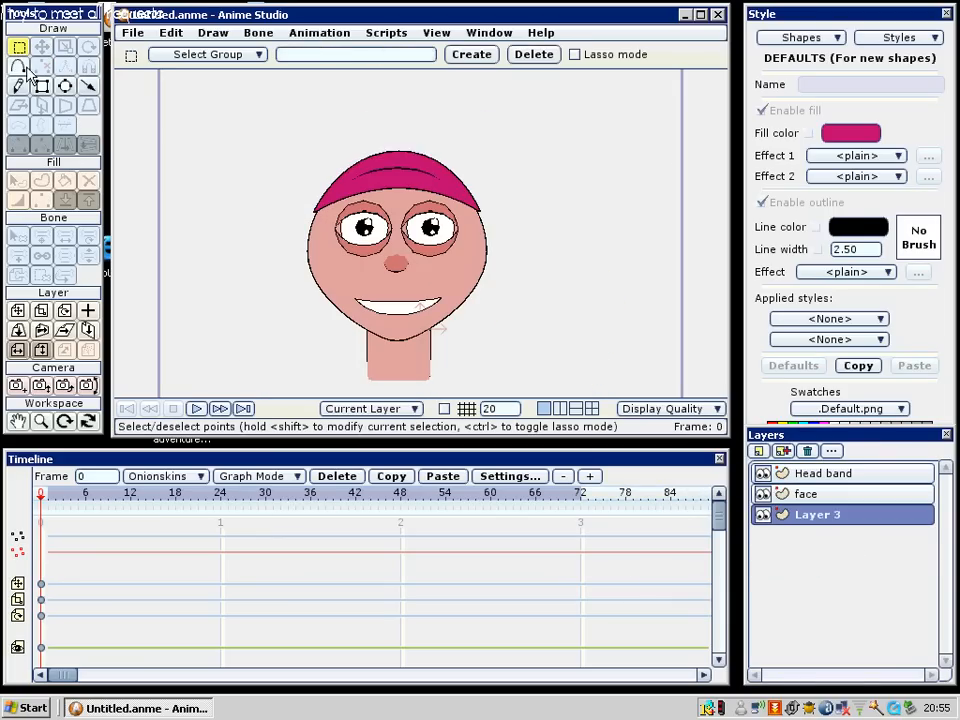
Activate the Rectangle tool and set the default fill color to dark brown
{"action": "left_click", "coordinate": [42, 86]}
{"action": "left_click", "coordinate": [778, 397]}
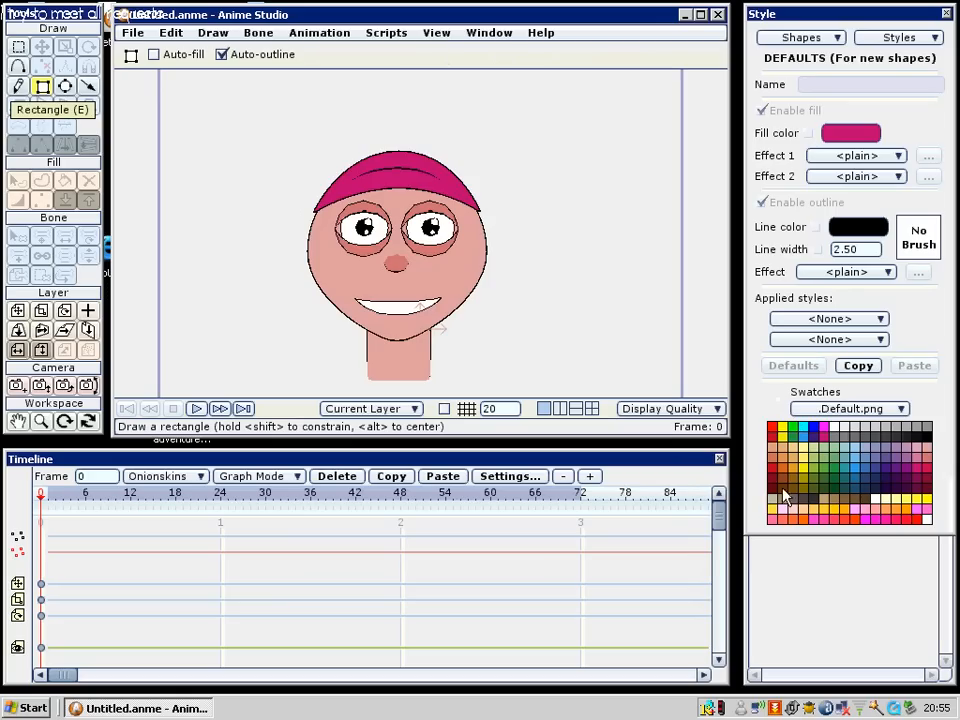
{"action": "left_click", "coordinate": [784, 495]}
{"action": "right_click", "coordinate": [294, 165]}
{"action": "left_click", "coordinate": [842, 584]}
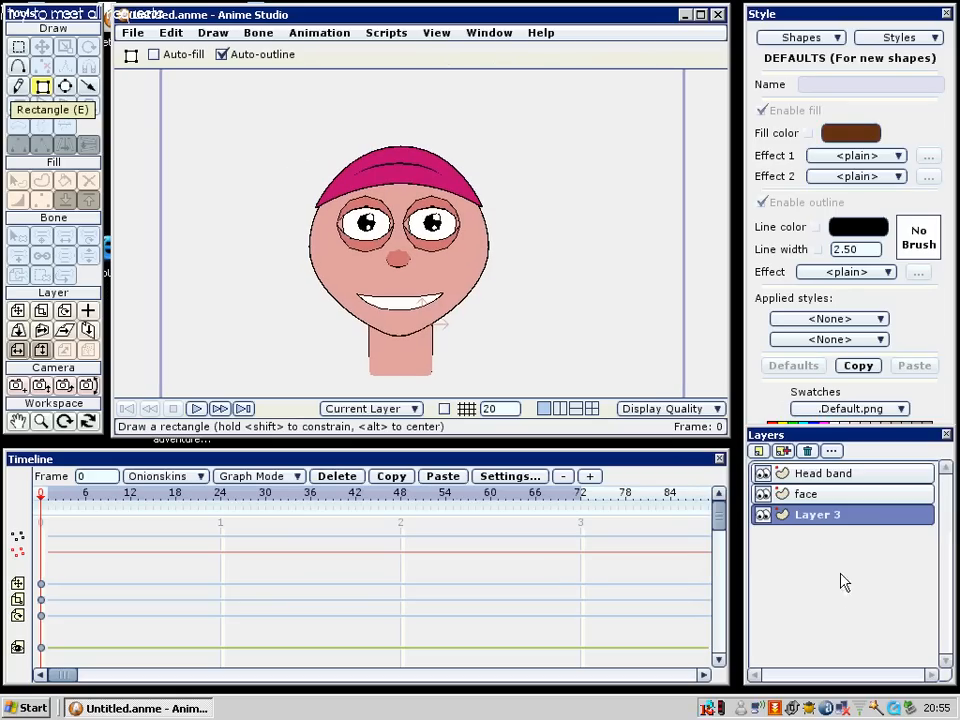
Rename the new bottom layer as hair and keep it selected for drawing
{"action": "left_click", "coordinate": [820, 514]}
{"action": "double_click", "coordinate": [820, 516]}
{"action": "type", "text": "fai"}
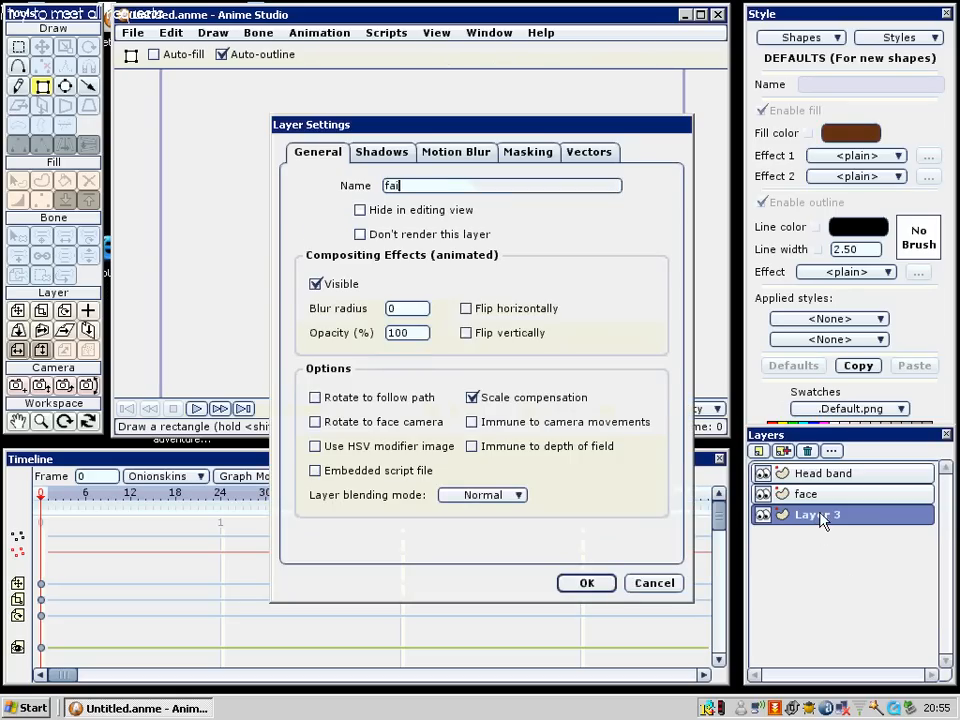
{"action": "type", "text": "hair"}
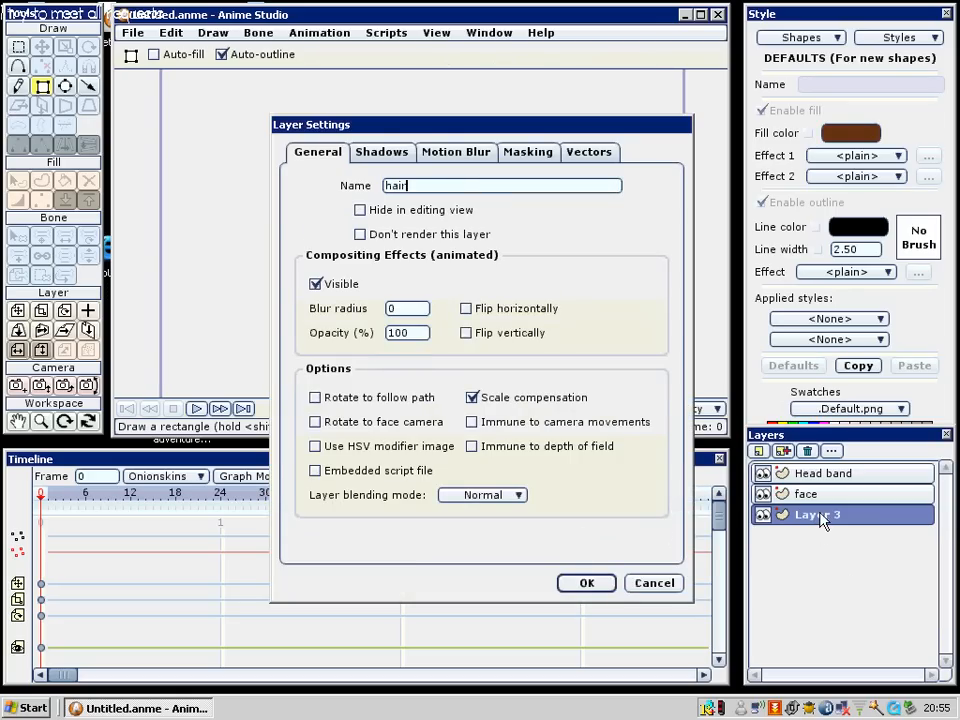
{"action": "left_click", "coordinate": [603, 585]}
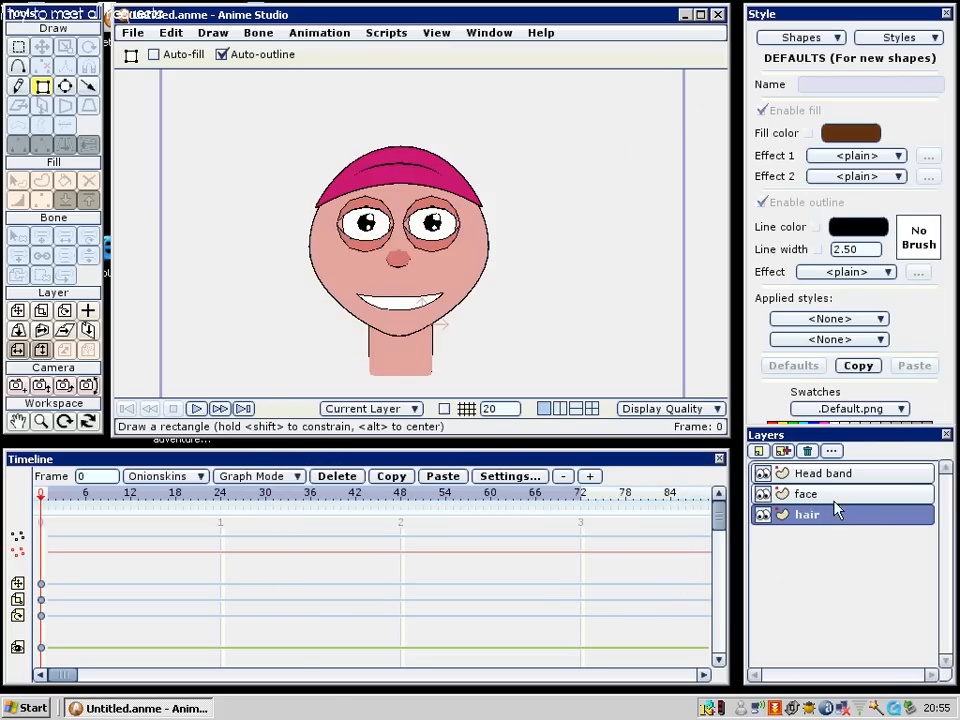
{"action": "left_click", "coordinate": [830, 496]}
{"action": "left_click", "coordinate": [818, 516]}
Draw a large rectangle around the whole head and create a filled brown shape with a black outline from it
{"action": "left_click_drag", "start_coordinate": [313, 283], "coordinate": [337, 289]}
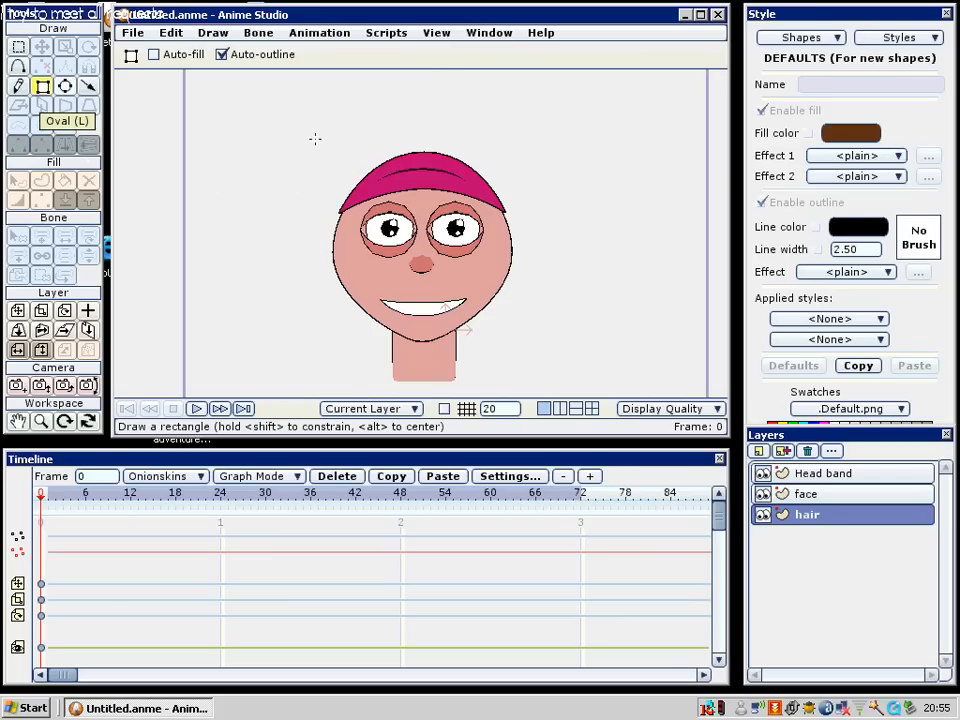
{"action": "left_click_drag", "start_coordinate": [315, 139], "coordinate": [532, 355]}
{"action": "key", "text": "u"}
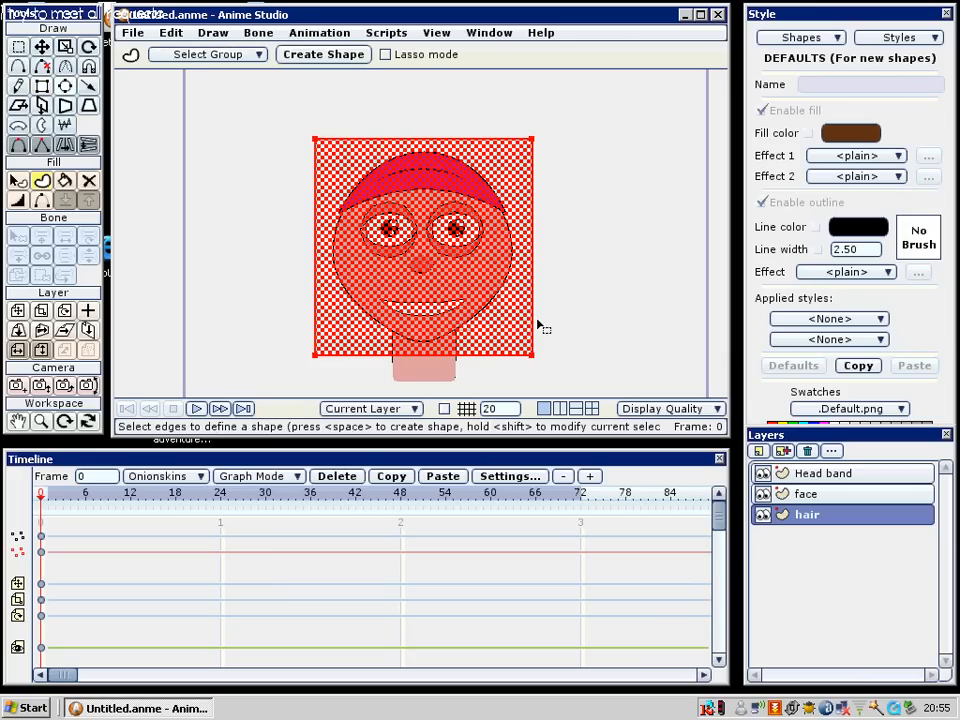
{"action": "key", "text": "space"}
Move the brown rectangle's two upper corner points inward and down, close to the head band
{"action": "key", "text": "g"}
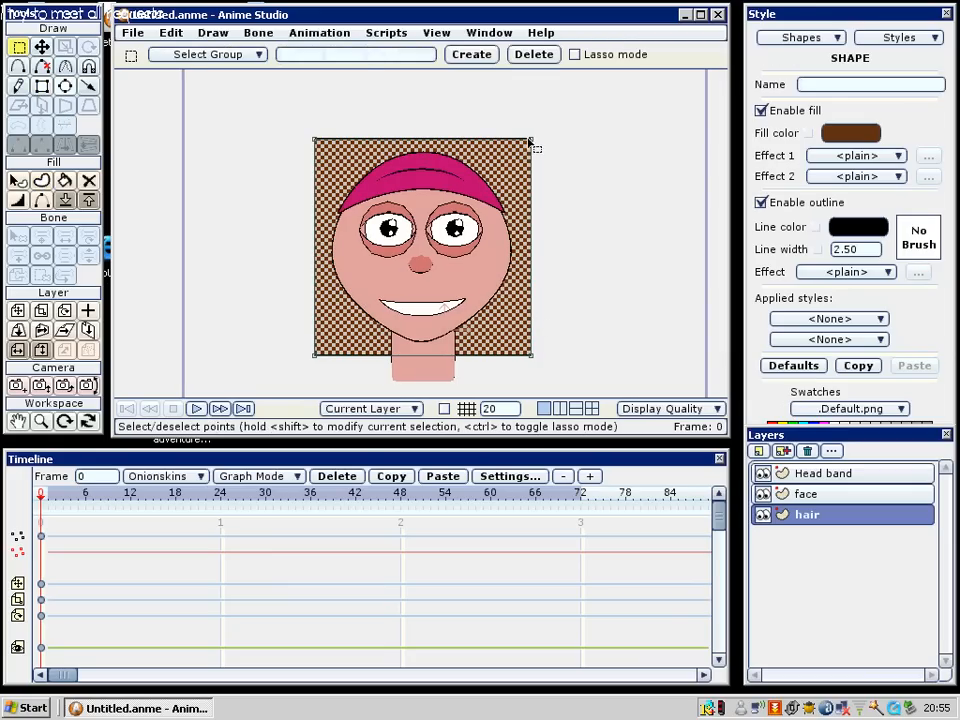
{"action": "left_click", "coordinate": [530, 142]}
{"action": "key", "text": "t"}
{"action": "left_click_drag", "start_coordinate": [530, 142], "coordinate": [491, 161]}
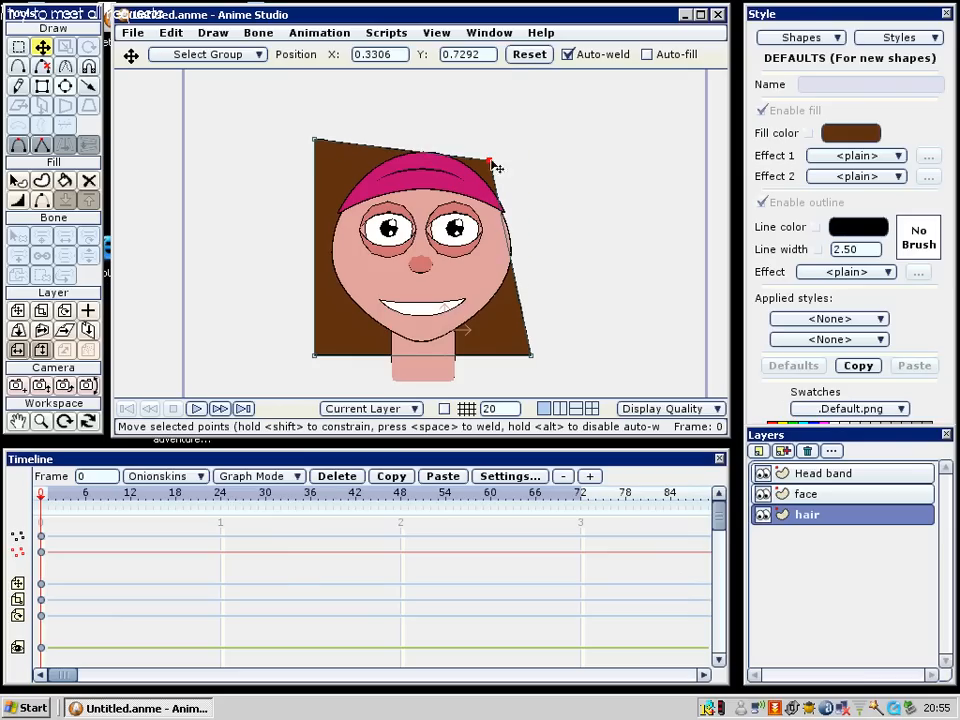
{"action": "left_click_drag", "start_coordinate": [315, 140], "coordinate": [430, 161]}
Round the hair's upper corners with the Curvature tool and shift the right one slightly outward
{"action": "key", "text": "c"}
{"action": "left_click_drag", "start_coordinate": [489, 160], "coordinate": [579, 170]}
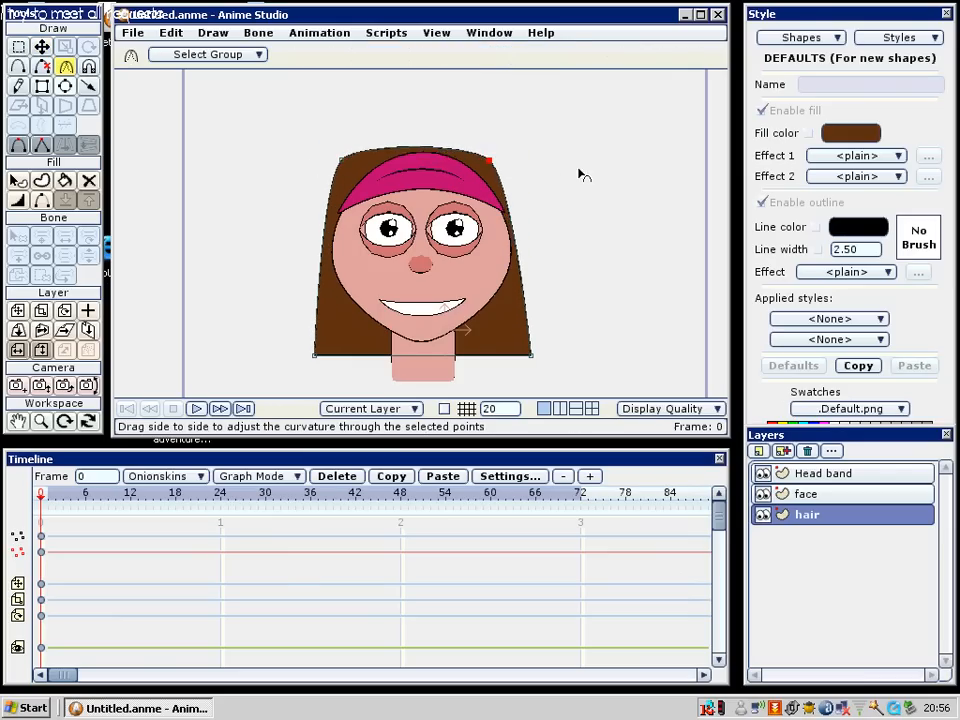
{"action": "key", "text": "t"}
{"action": "left_click_drag", "start_coordinate": [495, 161], "coordinate": [506, 165]}
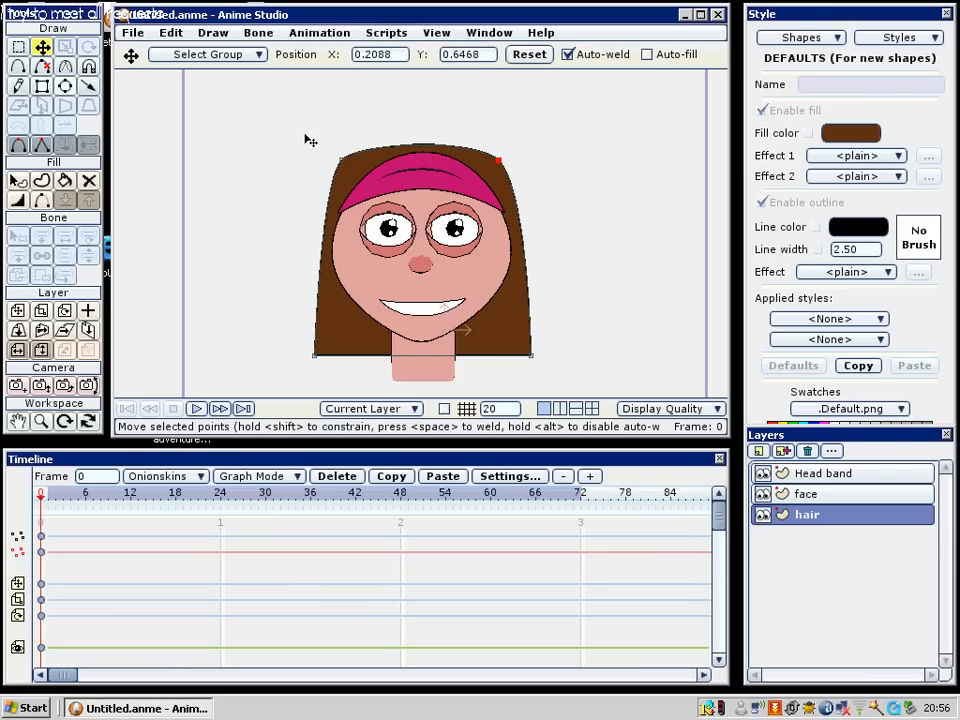
Add a point in the middle of the hair's top edge and raise it above the head band
{"action": "scroll", "coordinate": [369, 184], "scroll_direction": "up", "scroll_amount": 3}
{"action": "key", "text": "a"}
{"action": "left_click_drag", "start_coordinate": [424, 159], "coordinate": [425, 148]}
{"action": "key", "text": "c"}
Lower both upper side points of the hair outward and smooth their curvature into a rounded crown
{"action": "key", "text": "t"}
{"action": "left_click_drag", "start_coordinate": [534, 187], "coordinate": [553, 211]}
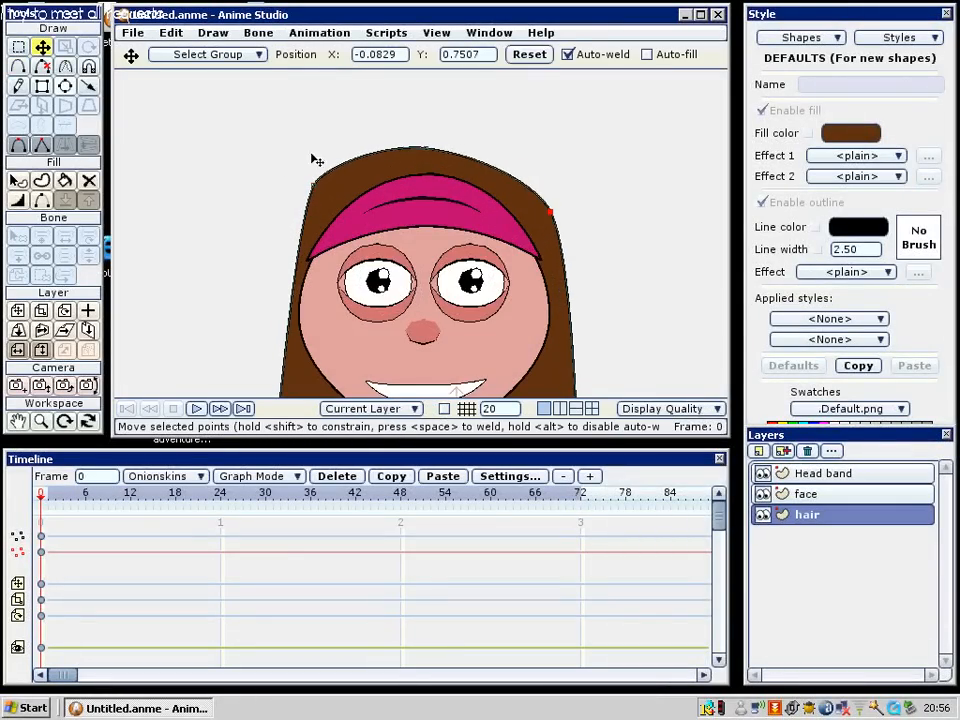
{"action": "left_click_drag", "start_coordinate": [290, 170], "coordinate": [280, 204]}
{"action": "left_click_drag", "start_coordinate": [341, 210], "coordinate": [325, 171]}
{"action": "key", "text": "c"}
{"action": "mouse_move", "coordinate": [540, 165]}
{"action": "left_mouse_down"}
{"action": "mouse_move", "coordinate": [557, 169]}
{"action": "mouse_move", "coordinate": [538, 165]}
{"action": "left_mouse_up"}
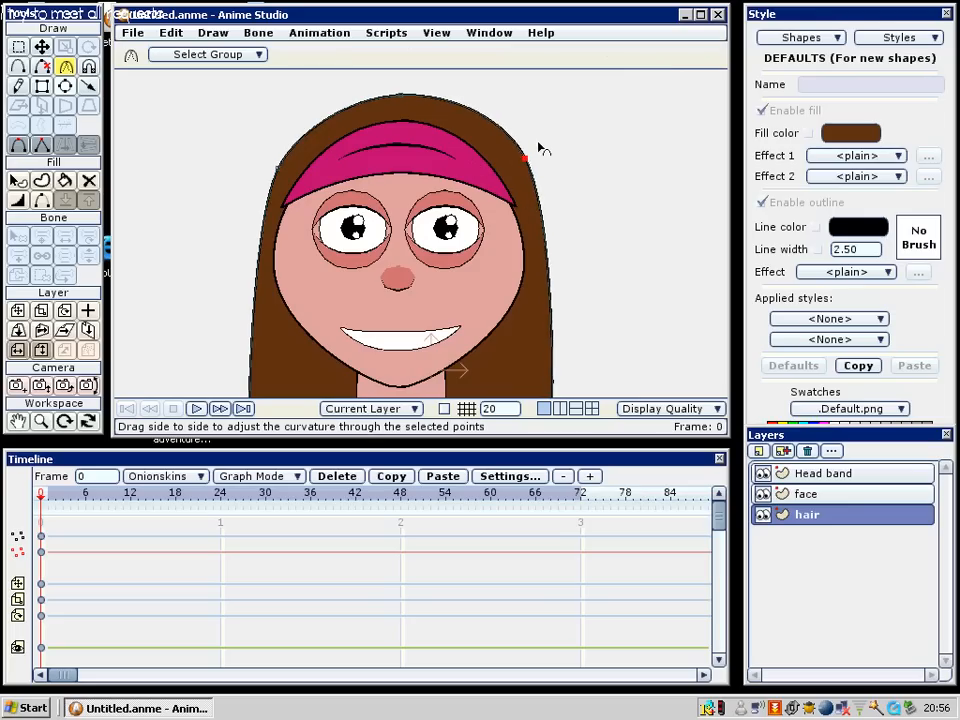
Round the hair's lower corners with the Curvature tool
{"action": "scroll", "coordinate": [538, 148], "scroll_direction": "down", "scroll_amount": 5}
{"action": "left_click_drag", "start_coordinate": [545, 385], "coordinate": [520, 264]}
{"action": "left_click_drag", "start_coordinate": [521, 203], "coordinate": [515, 295]}
{"action": "left_click_drag", "start_coordinate": [516, 237], "coordinate": [577, 244]}
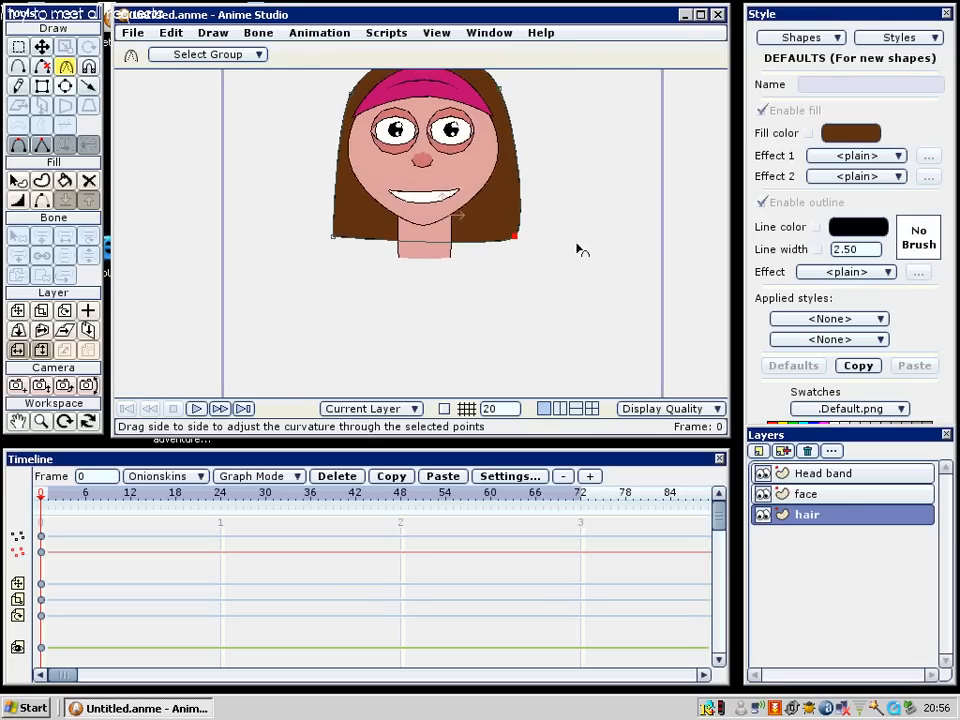
{"action": "scroll", "coordinate": [392, 268], "scroll_direction": "up", "scroll_amount": 3}
Add a point in the middle of the hair's bottom edge and raise it slightly across the neck
{"action": "key", "text": "a"}
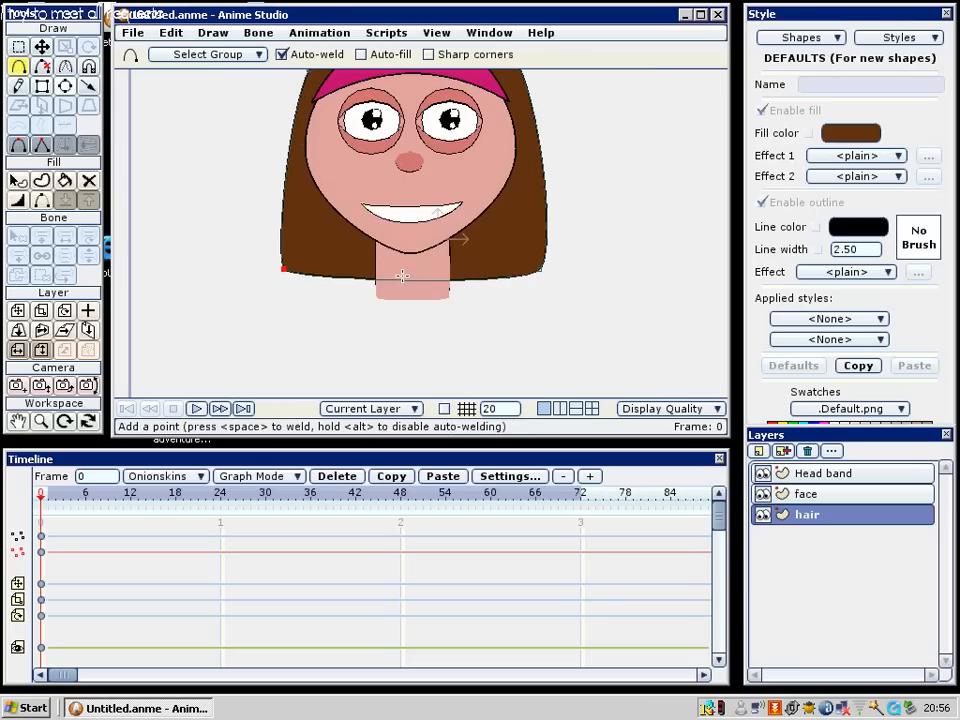
{"action": "left_click_drag", "start_coordinate": [406, 275], "coordinate": [412, 265]}
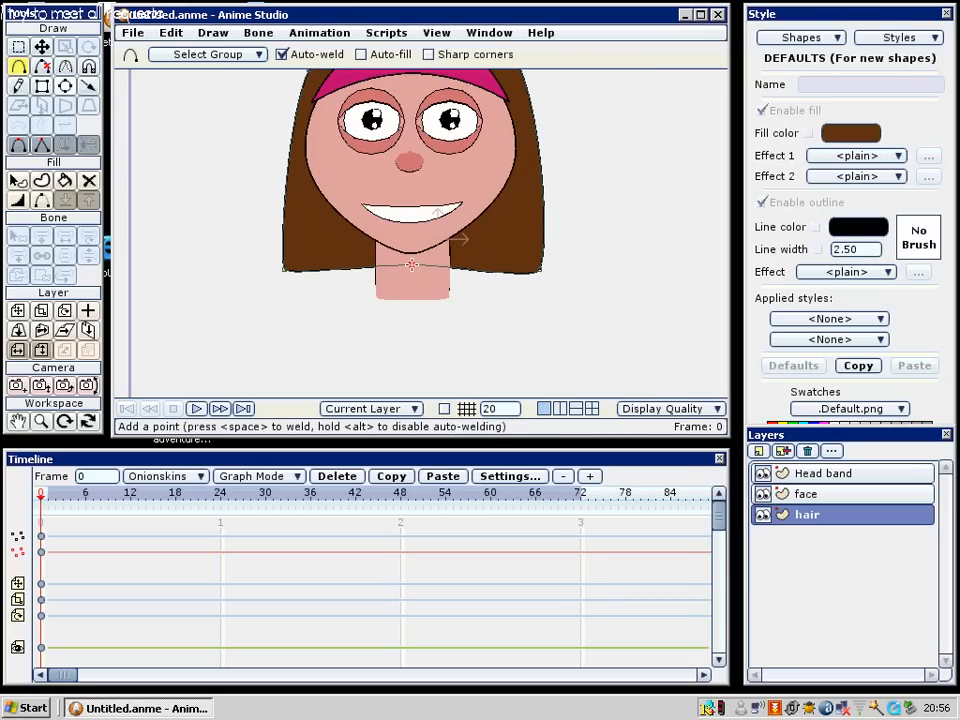
{"action": "key", "text": "c"}
{"action": "scroll", "coordinate": [400, 272], "scroll_direction": "down", "scroll_amount": 3}
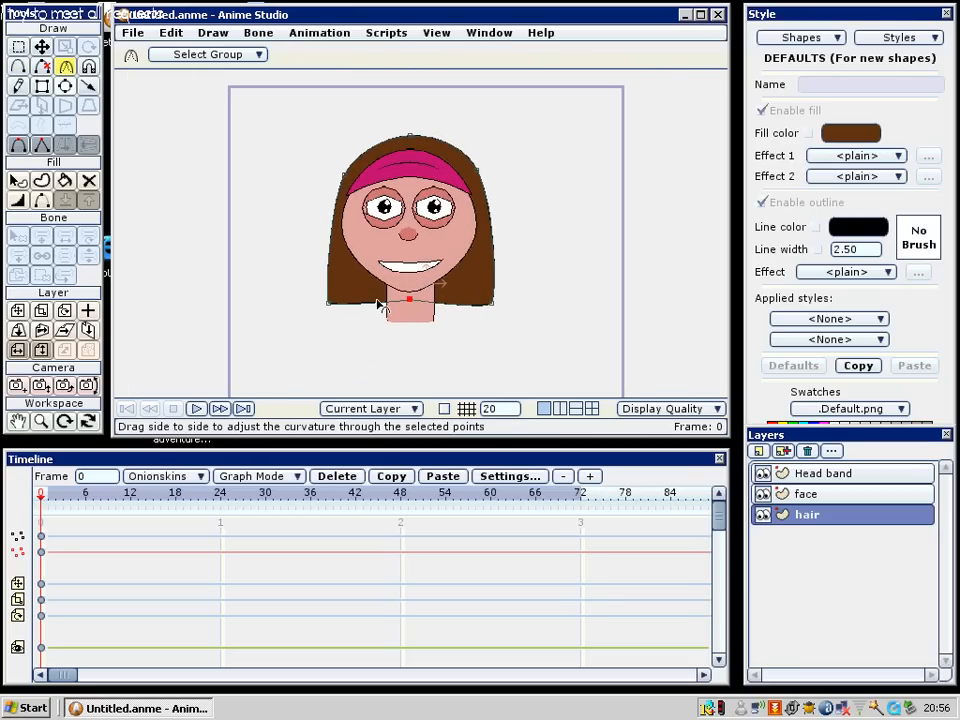
Track the camera vertically to bring the head closer to the frame's center and render a preview of the frame
{"action": "scroll", "coordinate": [425, 297], "scroll_direction": "down", "scroll_amount": 2}
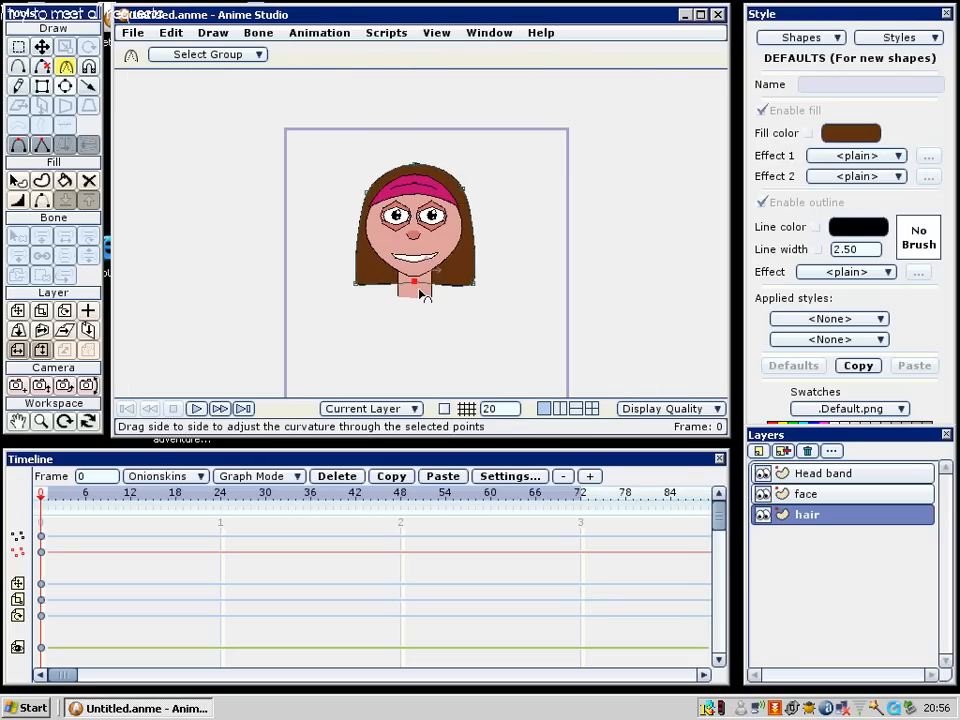
{"action": "key", "text": "5"}
{"action": "key", "text": "4"}
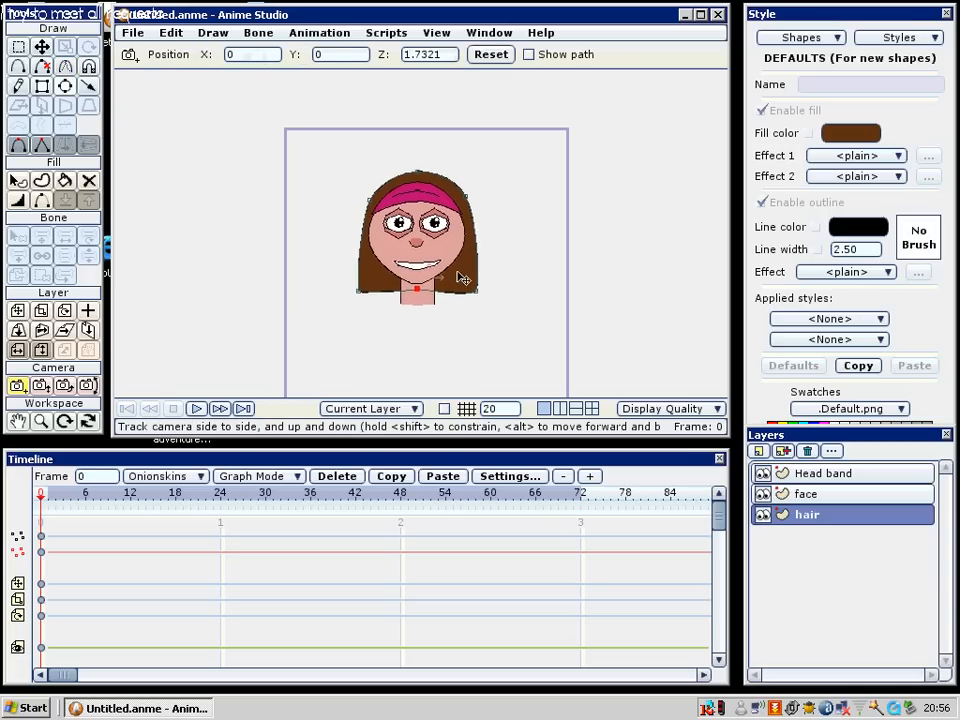
{"action": "left_click_drag", "start_coordinate": [465, 274], "coordinate": [466, 310]}
{"action": "key", "text": "ctrl+r"}
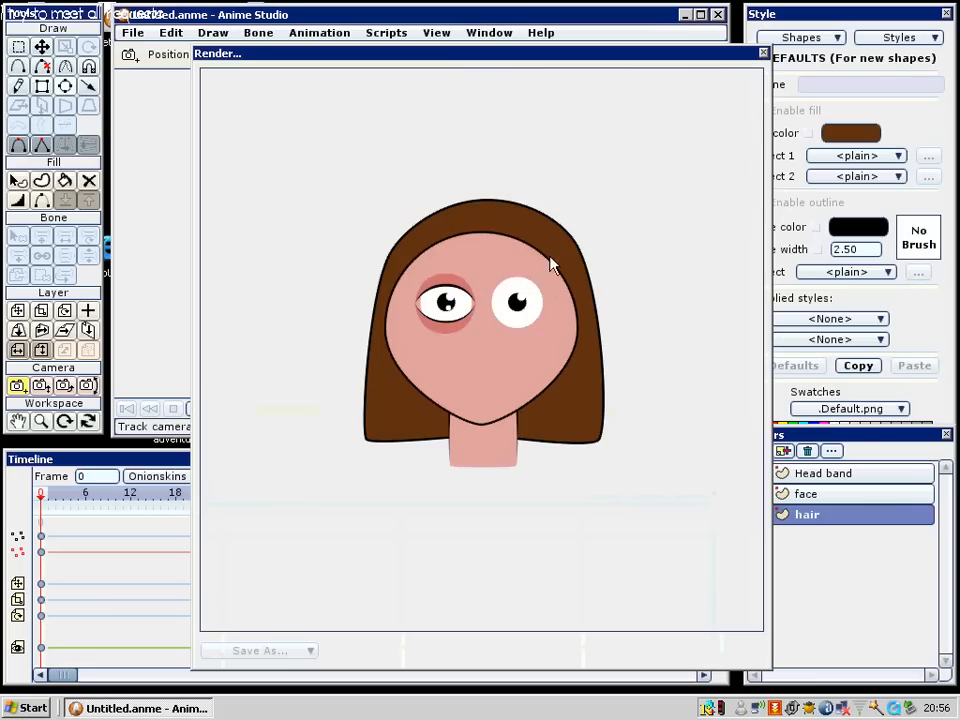